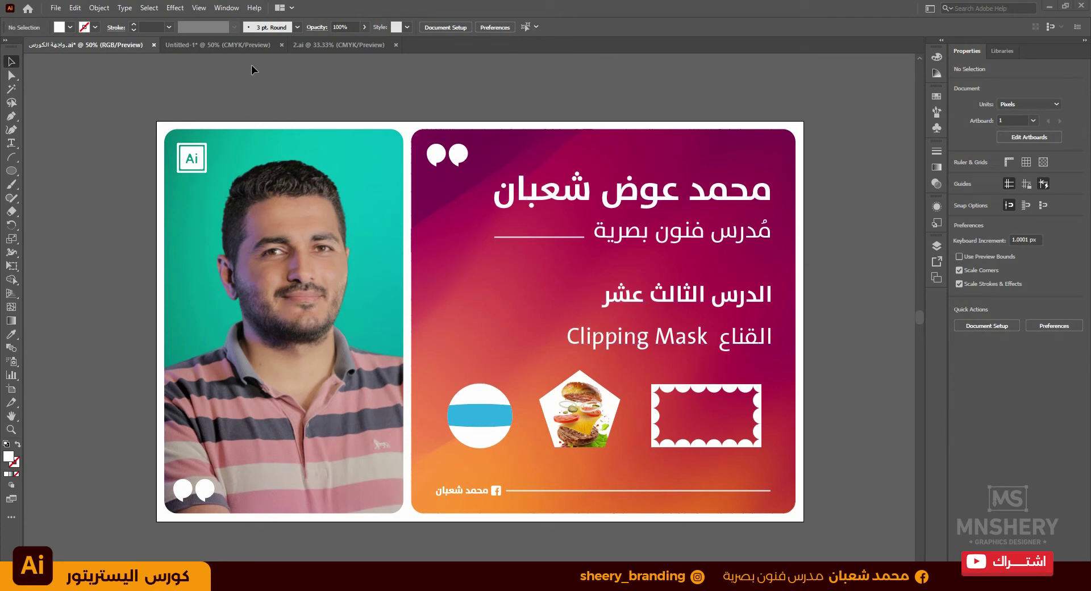
# - Close 2.ai and draw a teal circle below the first clipping-mask example
pyautogui.click(224, 44)
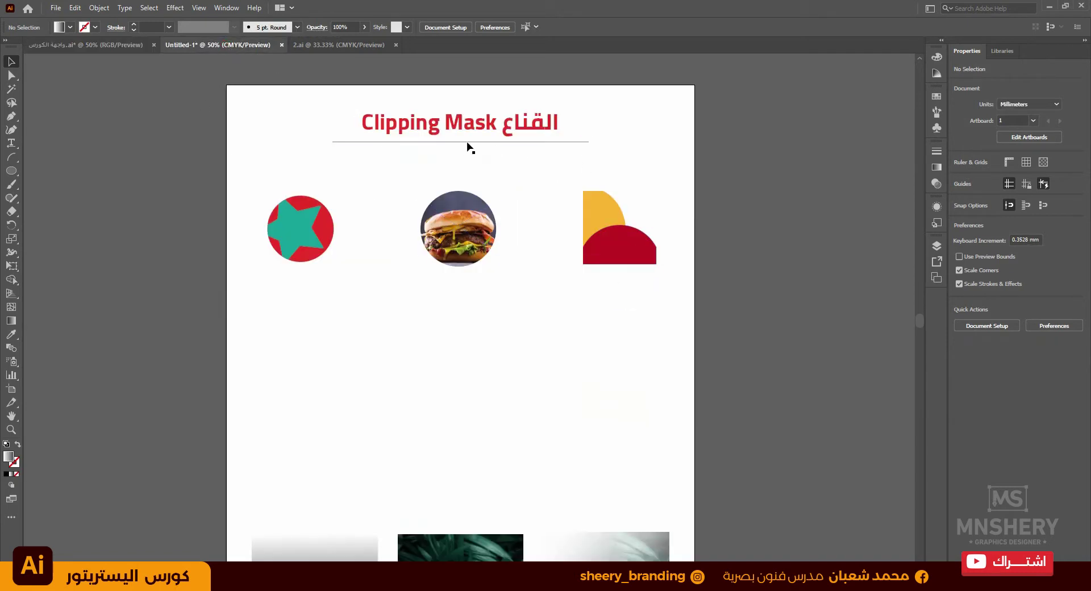
pyautogui.click(396, 45)
pyautogui.click(12, 171)
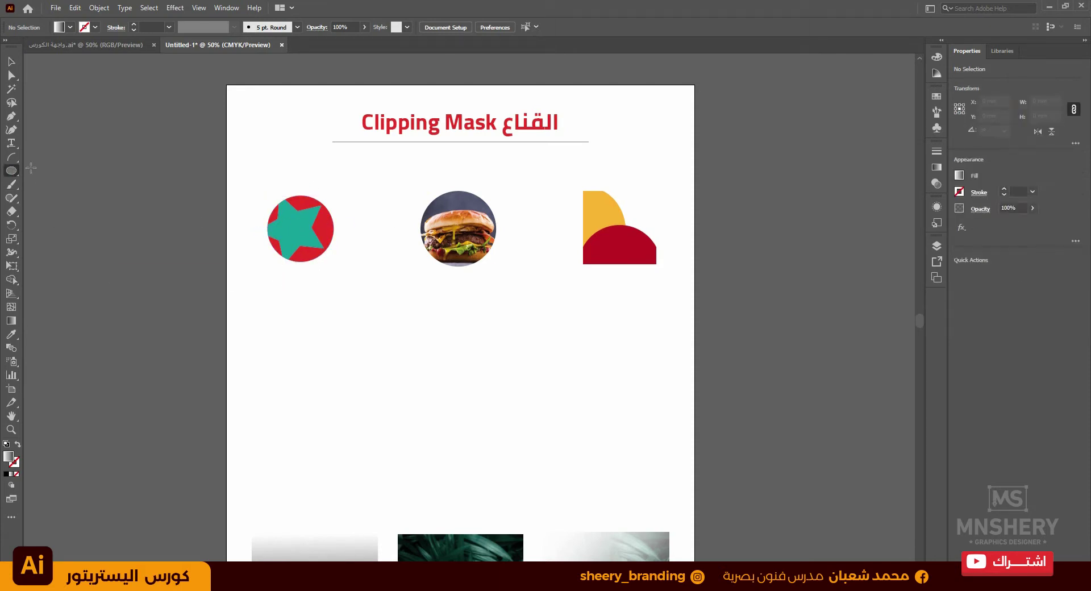
pyautogui.click(959, 176)
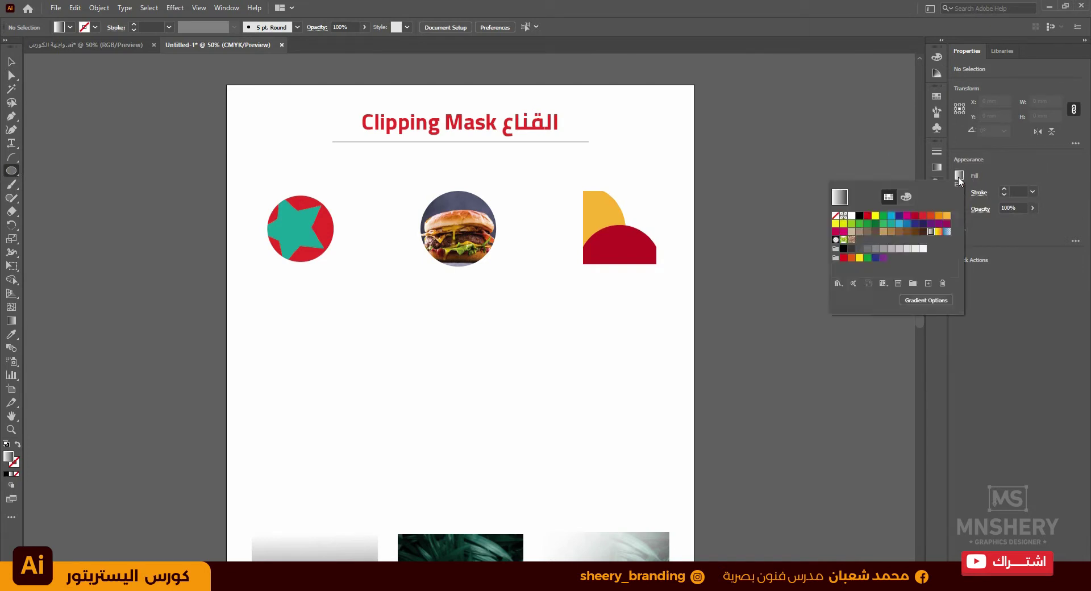
pyautogui.click(892, 224)
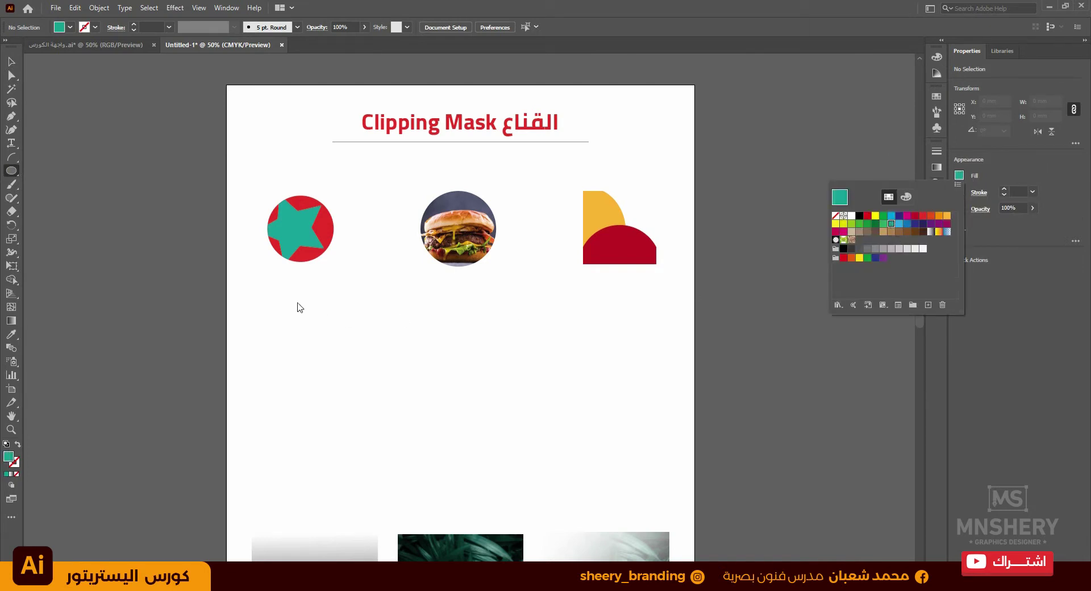
pyautogui.moveTo(263, 305); pyautogui.dragTo(358, 400)
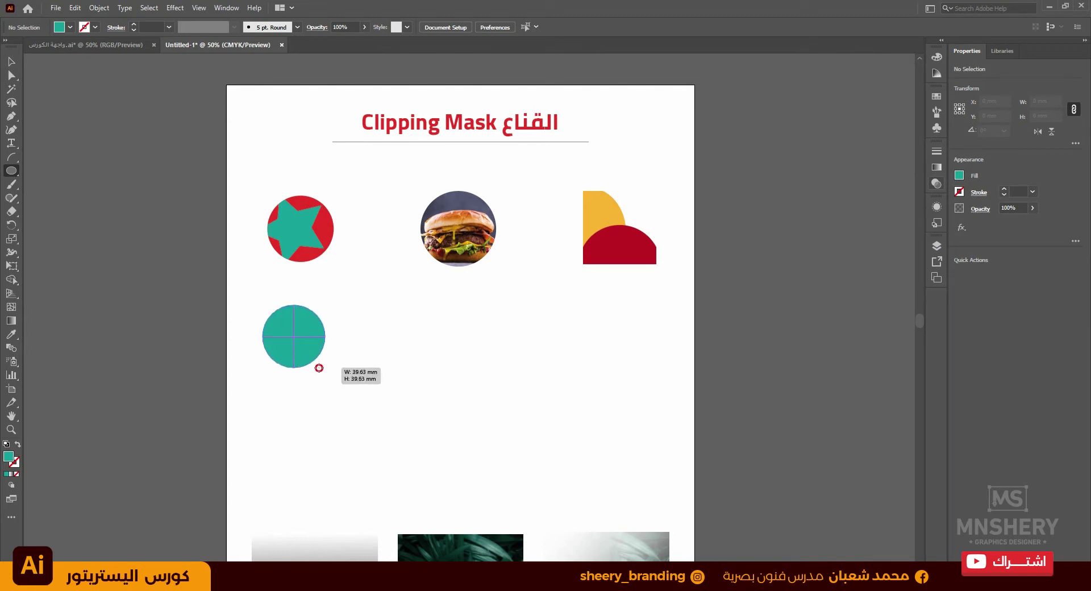
# - Set the teal circle to the Draw Inside drawing mode
pyautogui.press('v')
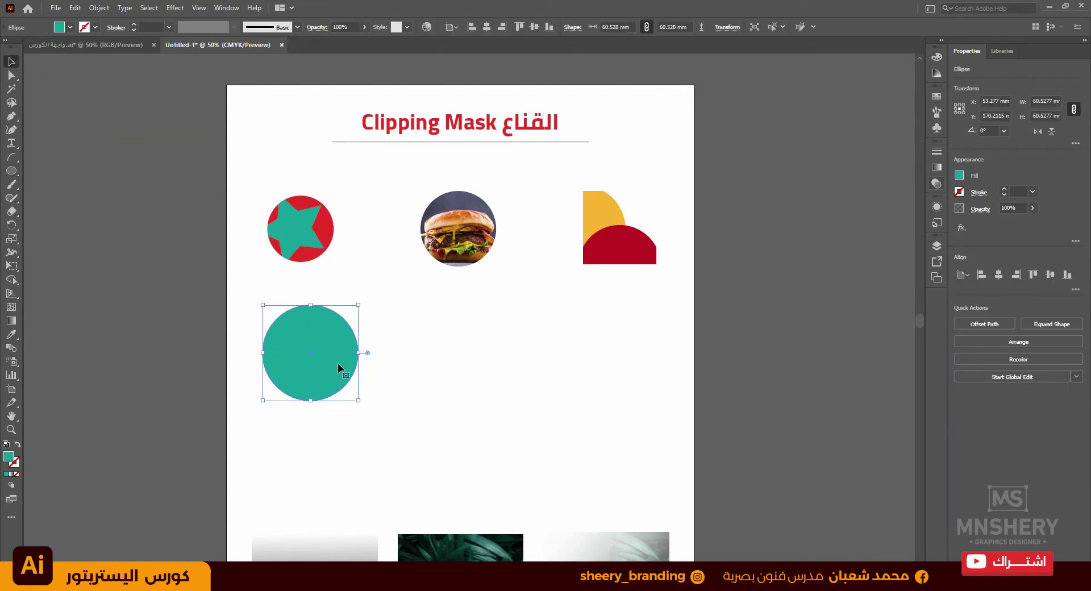
pyautogui.click(11, 486)
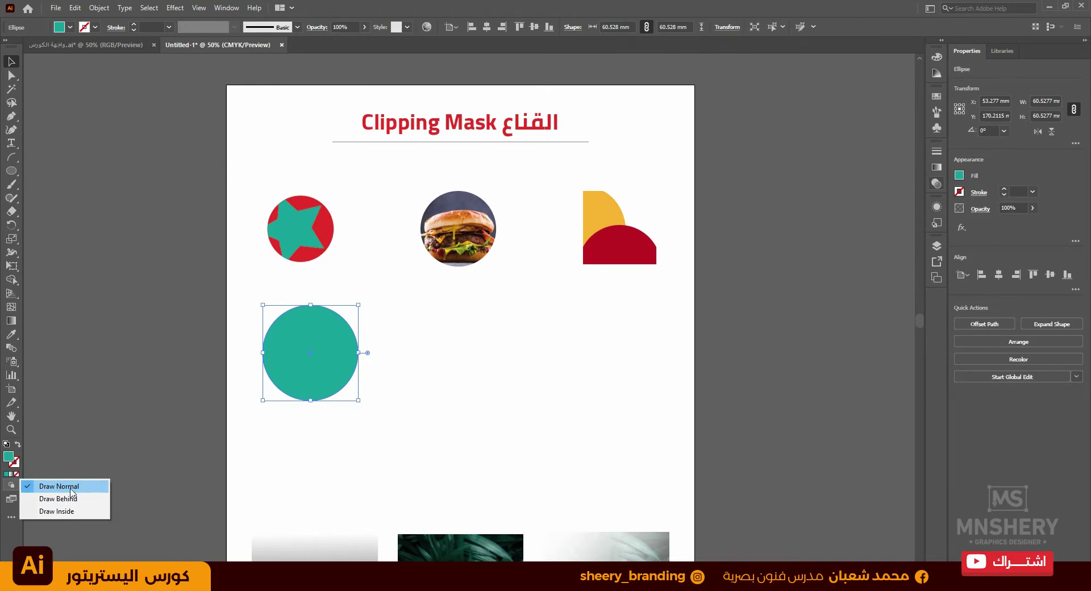
pyautogui.click(45, 511)
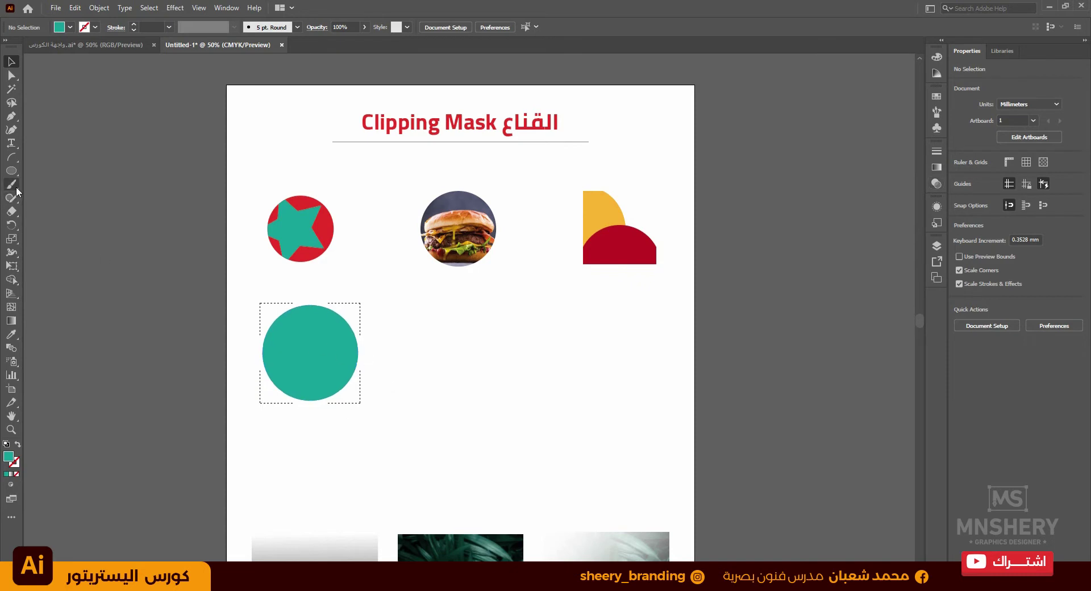
# - Draw a rotated yellow-orange star inside the teal circle
pyautogui.moveTo(16, 173); pyautogui.dragTo(65, 228)
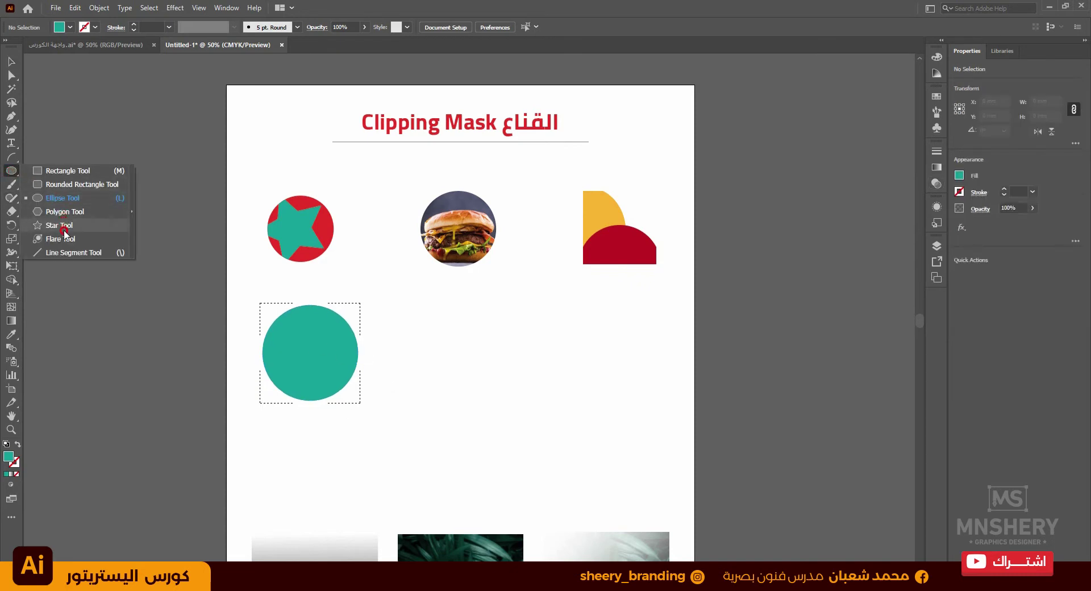
pyautogui.click(959, 176)
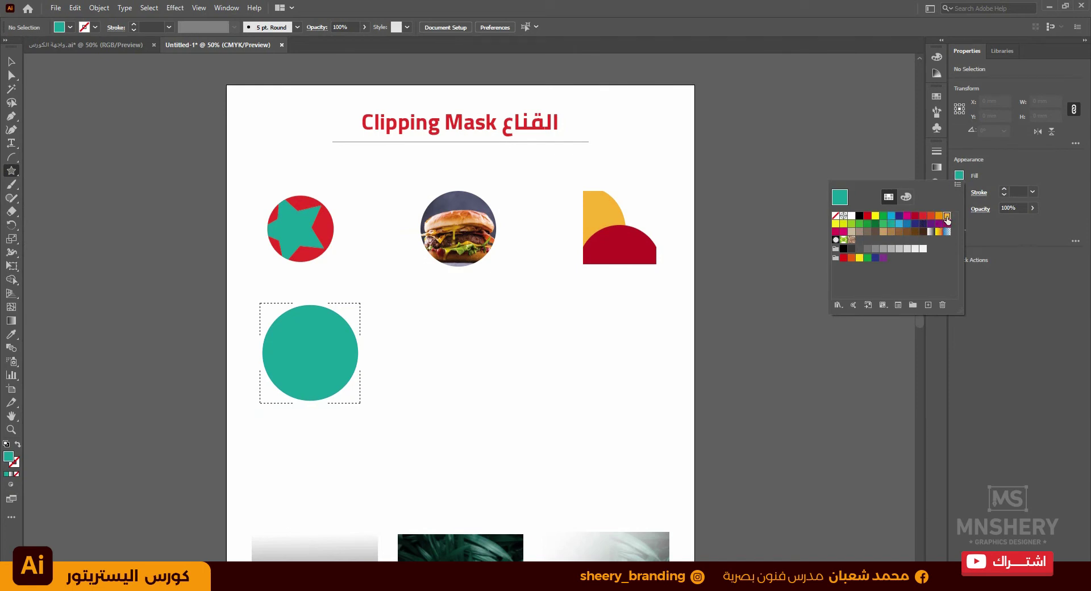
pyautogui.click(947, 216)
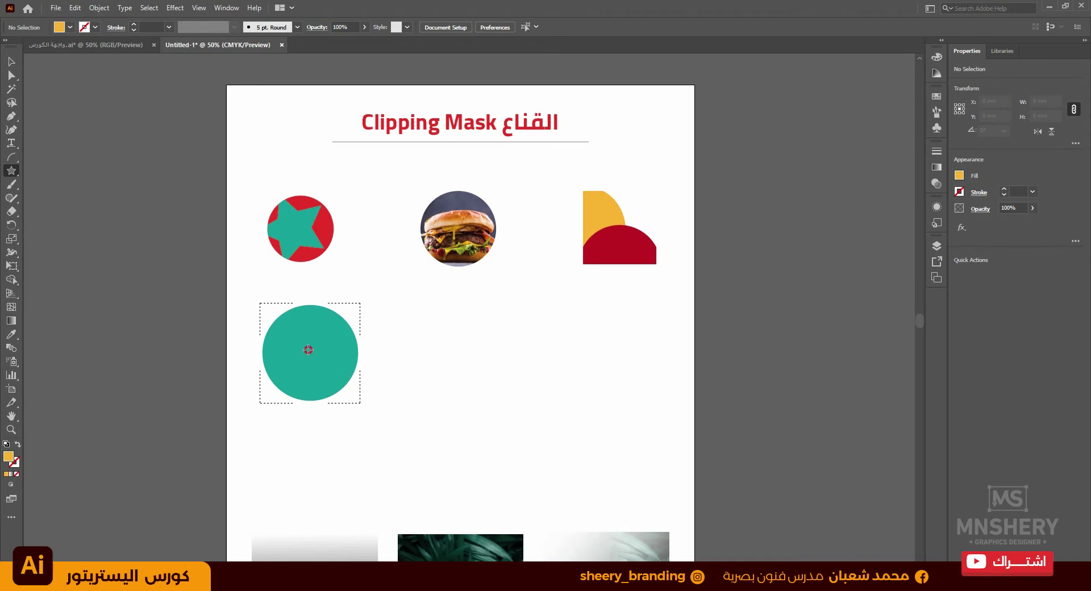
pyautogui.moveTo(308, 349); pyautogui.dragTo(352, 386)
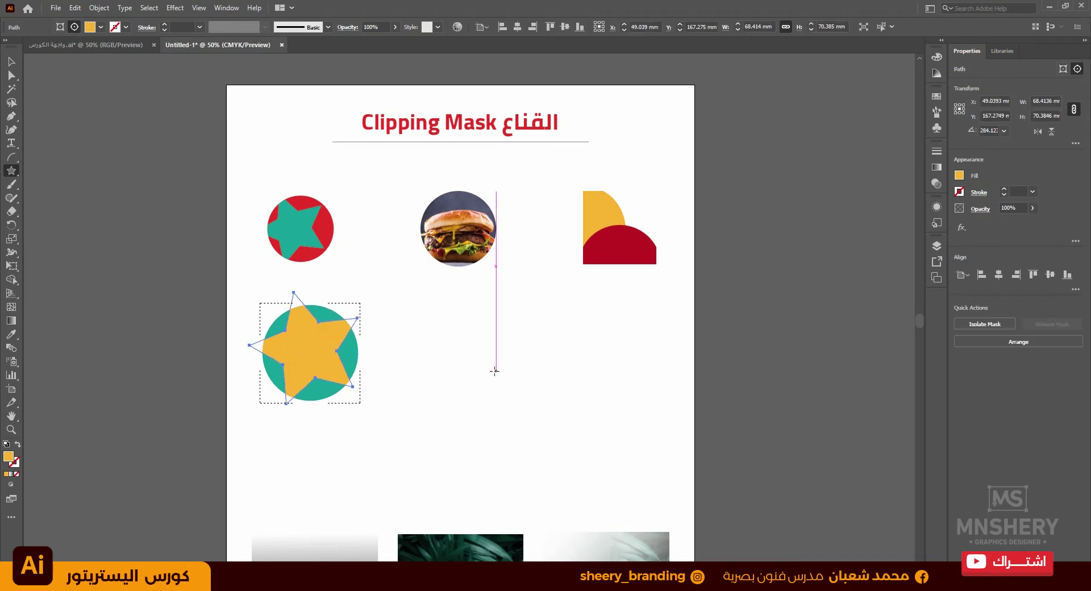
# - Return to Draw Normal mode and reselect the star-and-circle clip group
pyautogui.click(12, 61)
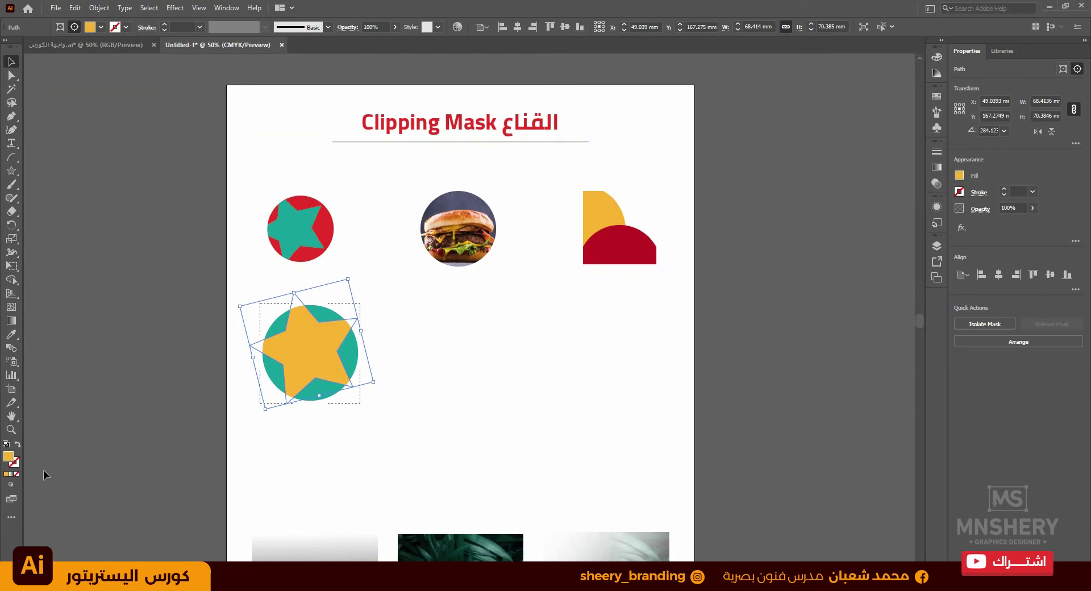
pyautogui.click(11, 485)
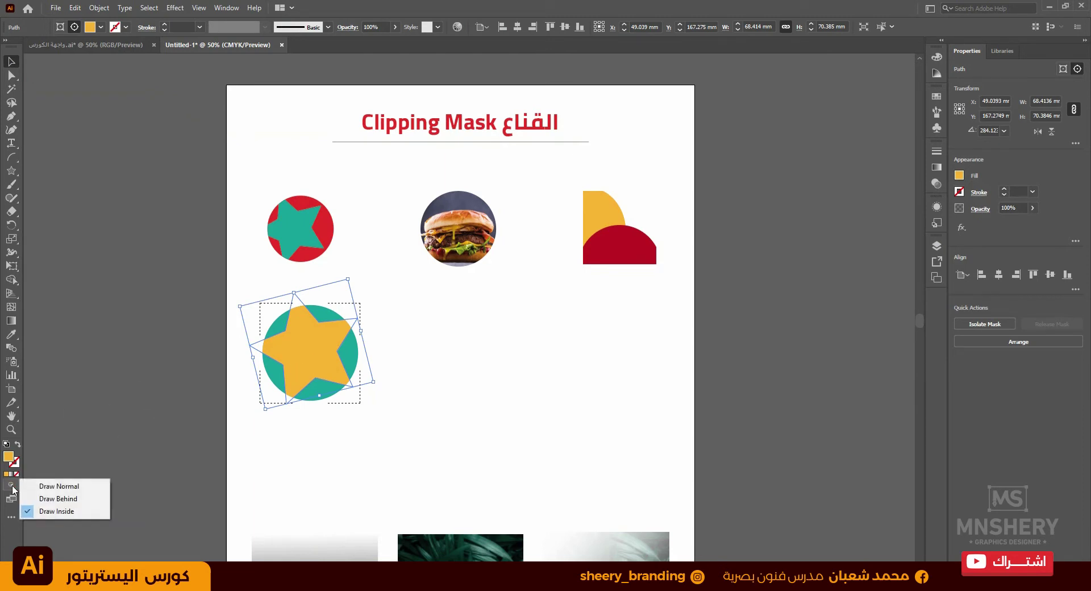
pyautogui.click(65, 487)
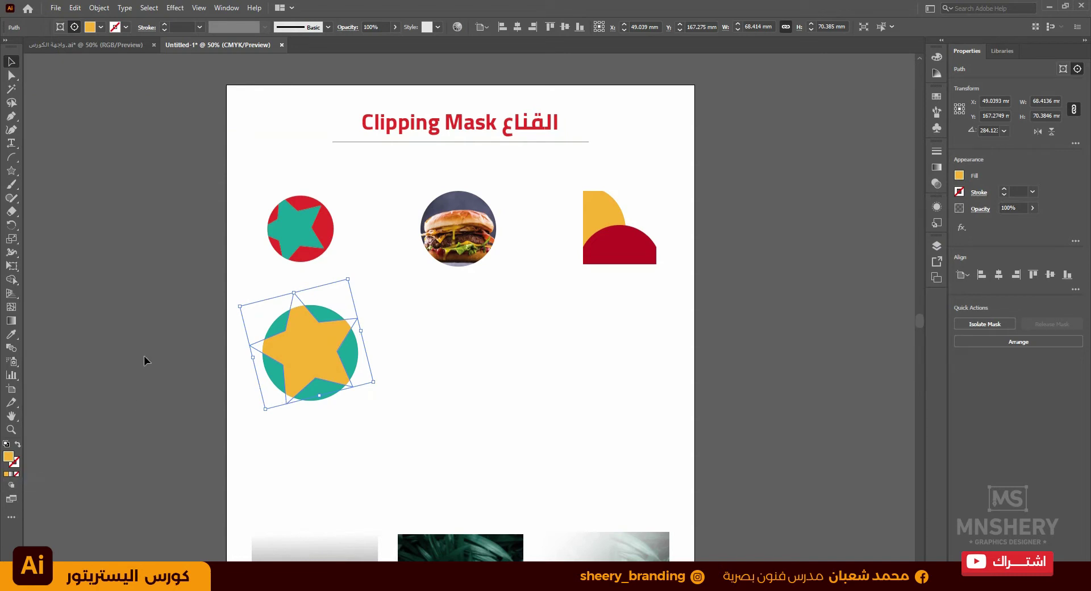
pyautogui.click(137, 312)
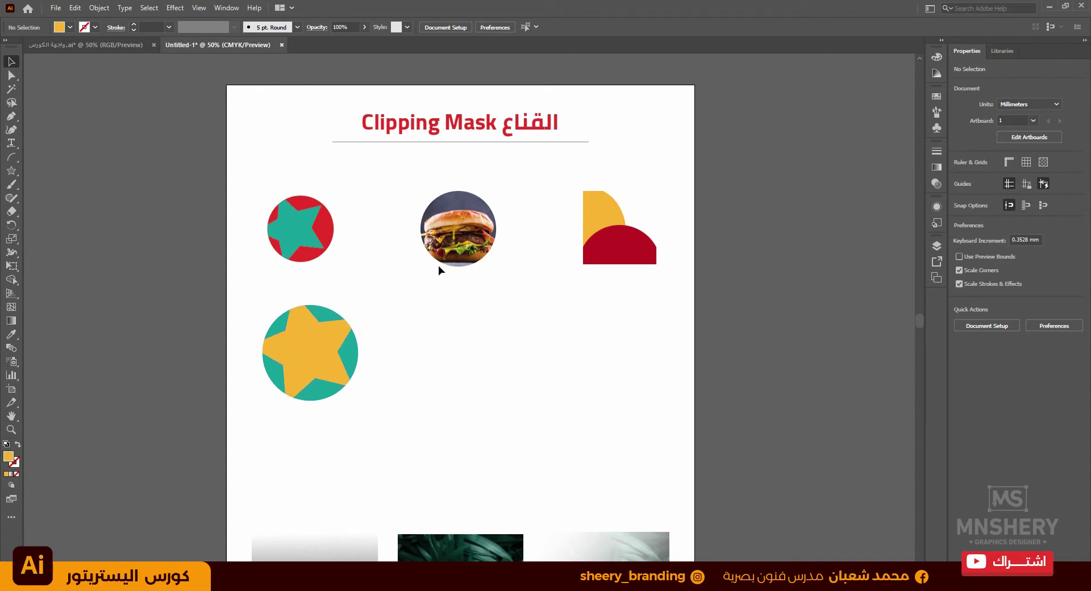
pyautogui.click(347, 317)
# - Shrink the star-in-circle to about 50 mm and draw an upright yellow hexagon beside it
pyautogui.moveTo(358, 307); pyautogui.dragTo(318, 339)
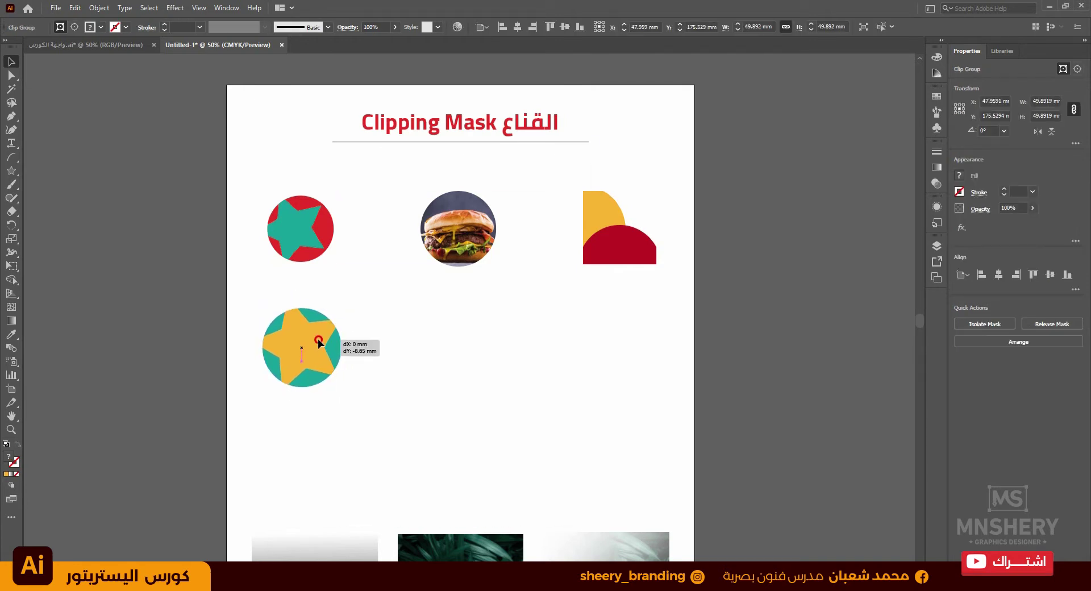
pyautogui.click(421, 320)
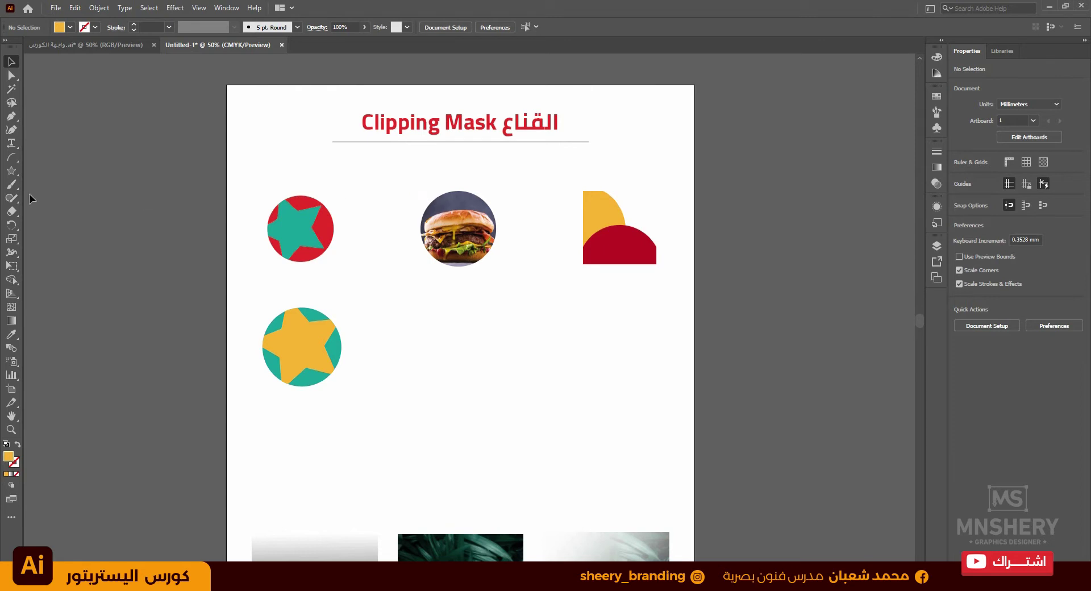
pyautogui.click(12, 170)
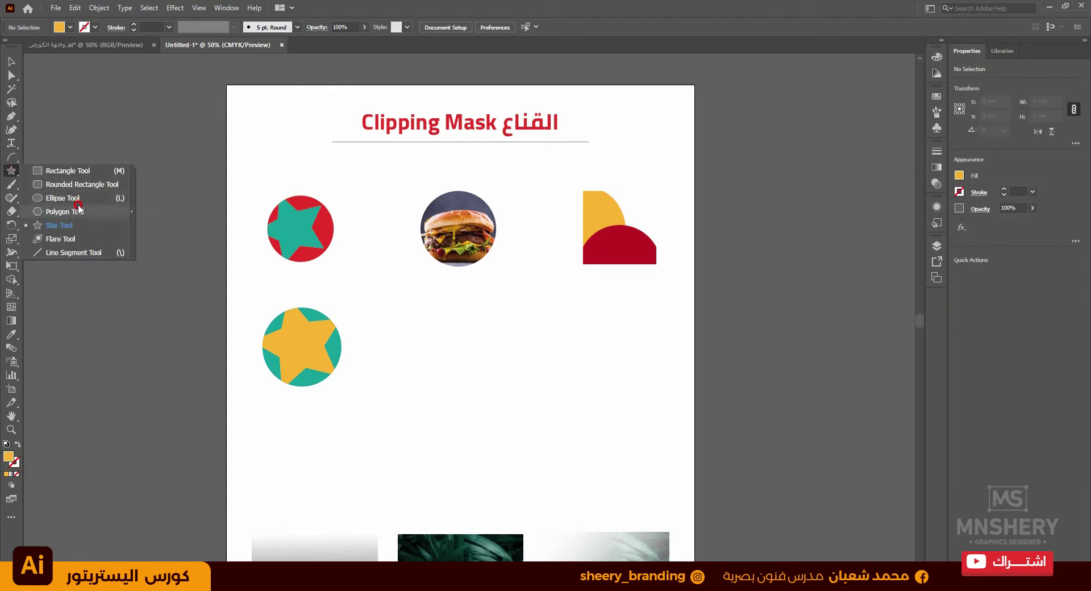
pyautogui.click(79, 211)
pyautogui.moveTo(433, 324)
pyautogui.mouseDown()
pyautogui.moveTo(464, 349)
pyautogui.moveTo(461, 364)
pyautogui.mouseUp()
pyautogui.press('Up')
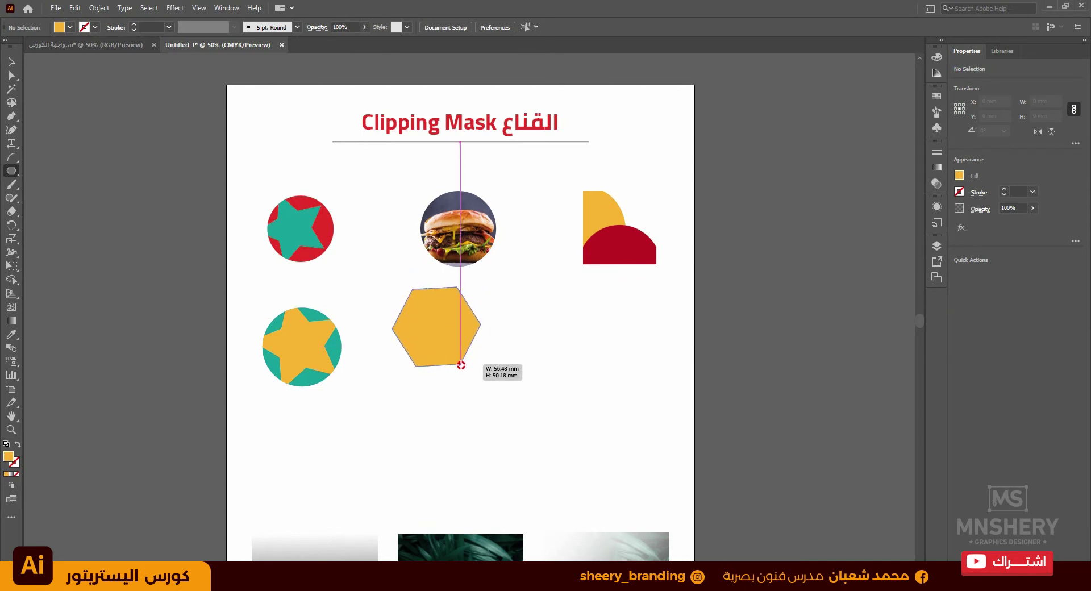
pyautogui.moveTo(461, 365); pyautogui.dragTo(424, 350)
pyautogui.click(12, 64)
pyautogui.click(585, 345)
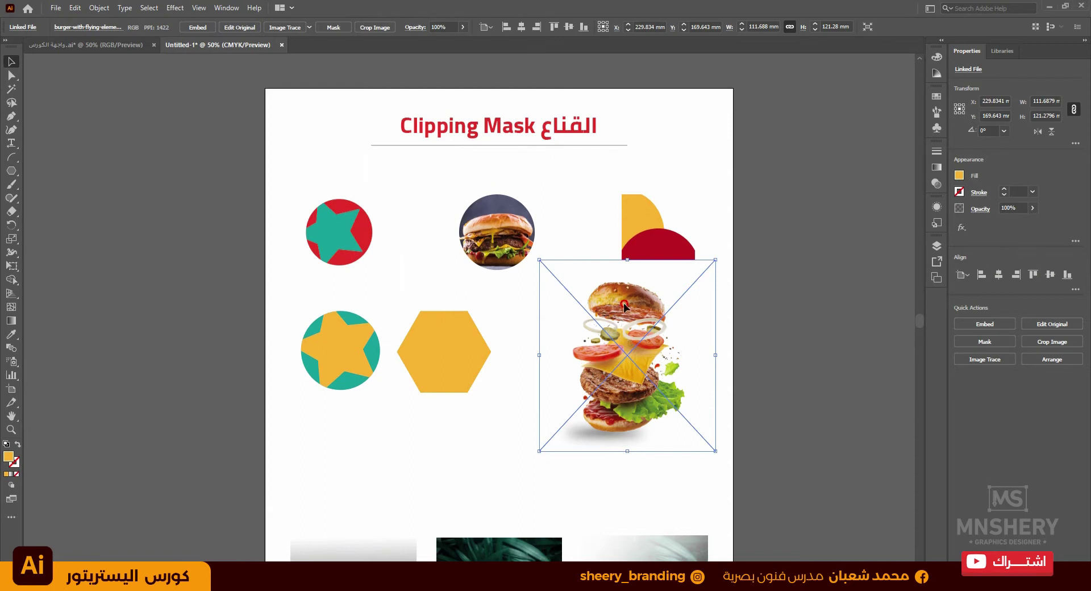
# - Scale the burger photo to about 60 × 65 mm and set it against the hexagon's right side
pyautogui.moveTo(623, 302); pyautogui.dragTo(587, 339)
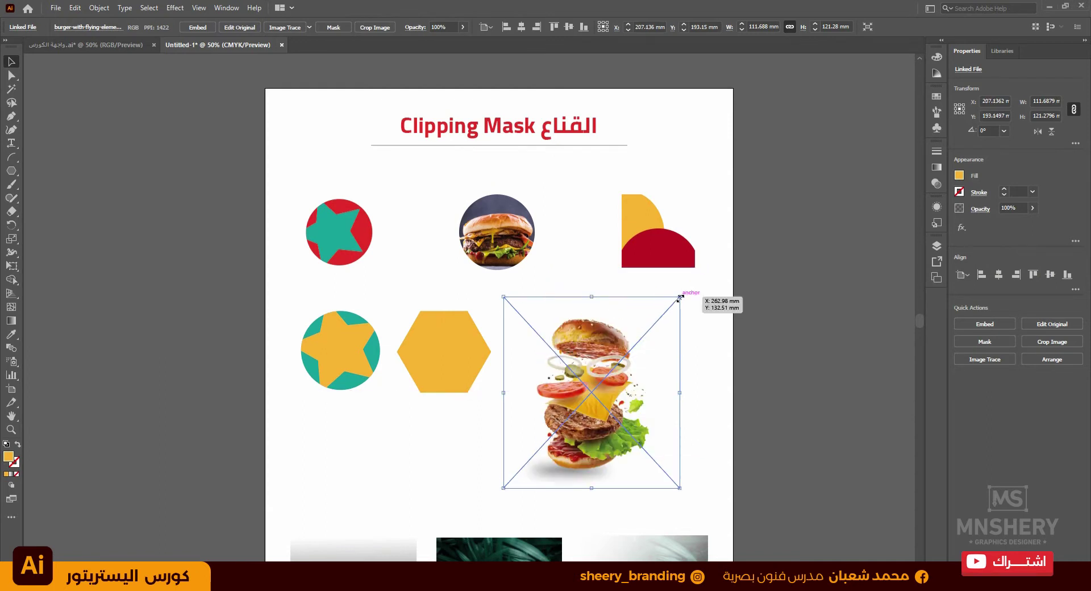
pyautogui.moveTo(679, 298)
pyautogui.mouseDown()
pyautogui.moveTo(684, 328)
pyautogui.moveTo(647, 387)
pyautogui.mouseUp()
pyautogui.moveTo(559, 425); pyautogui.dragTo(495, 338)
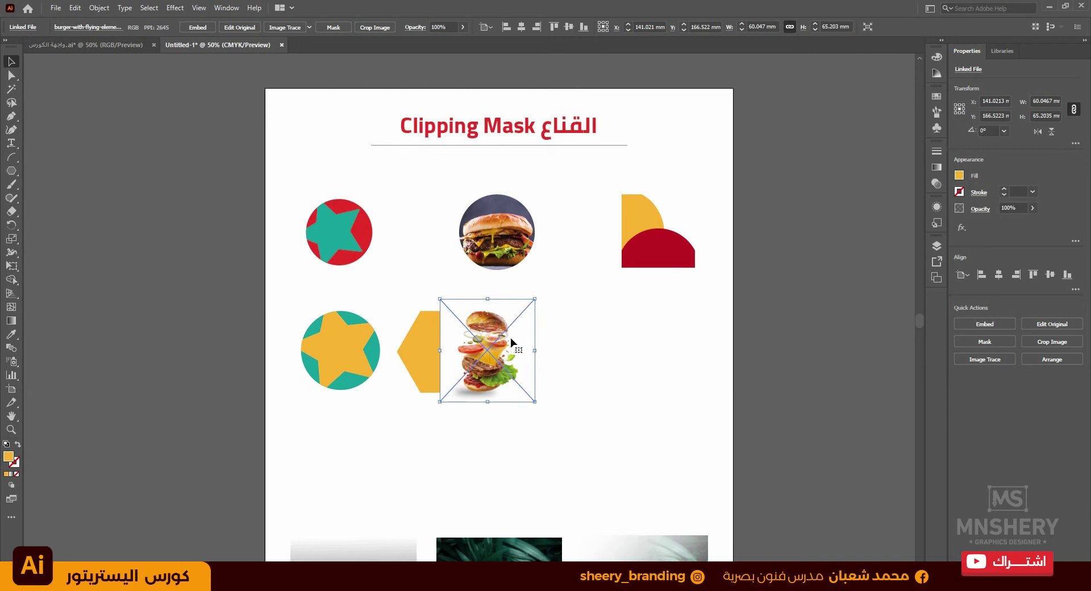
pyautogui.click(421, 328)
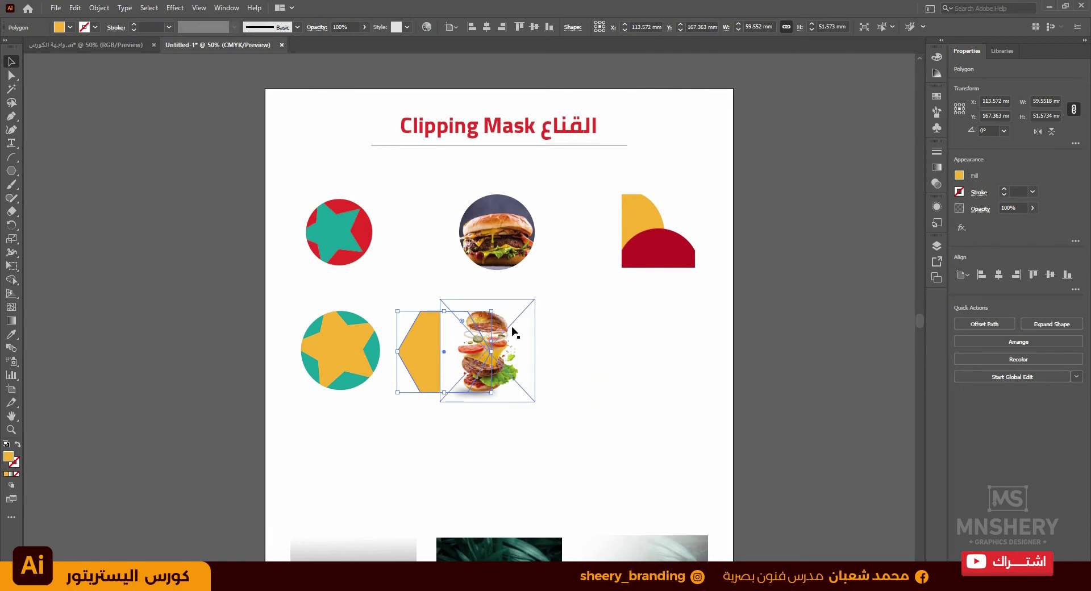
# - Bring the yellow hexagon to the front and move it over the burger photo
pyautogui.rightClick(421, 340)
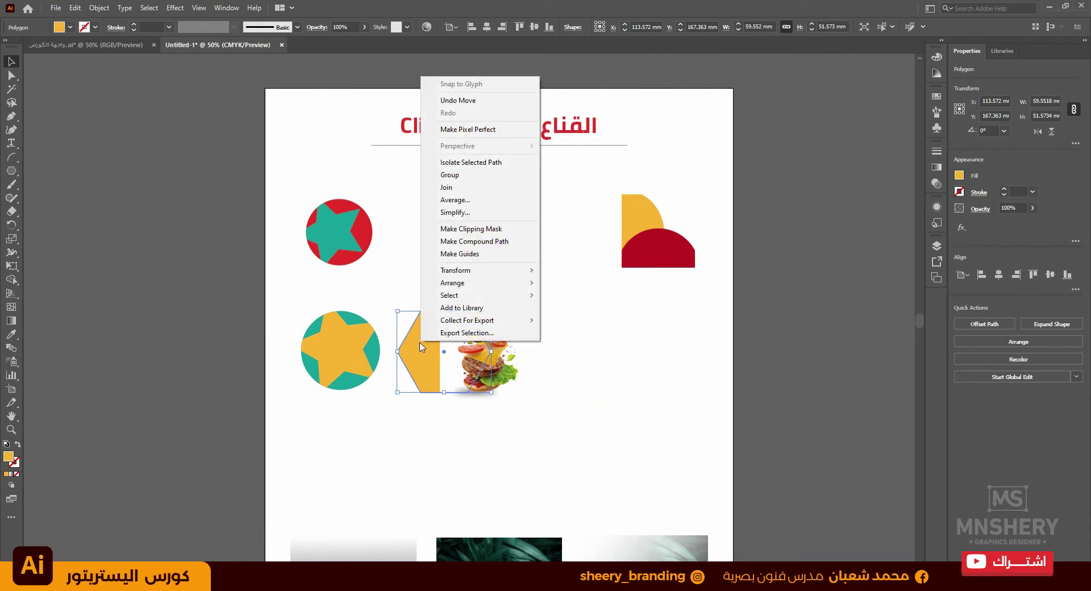
pyautogui.moveTo(465, 281)
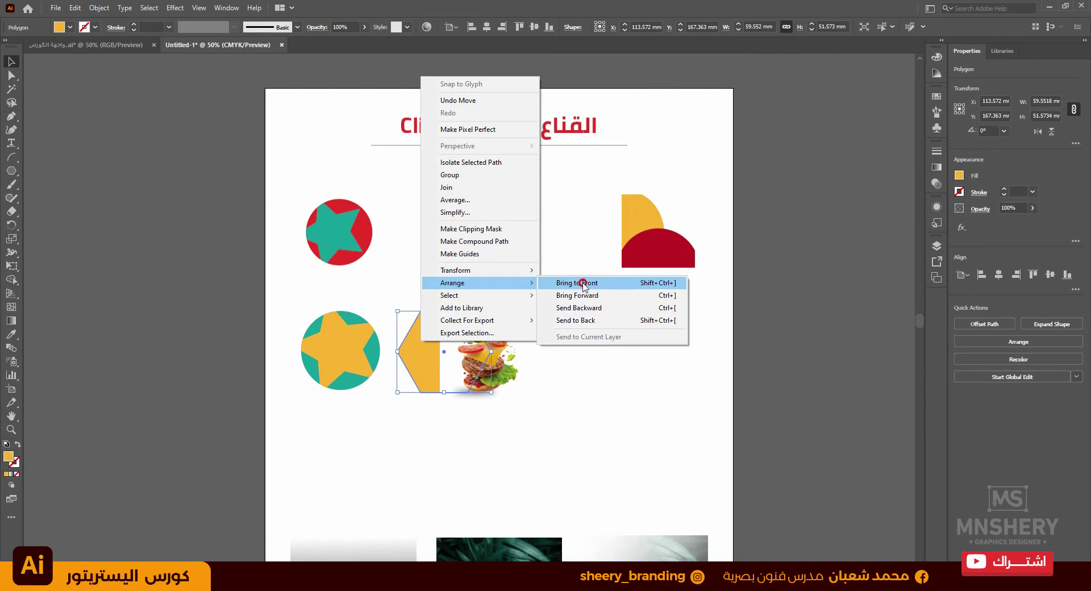
pyautogui.click(583, 283)
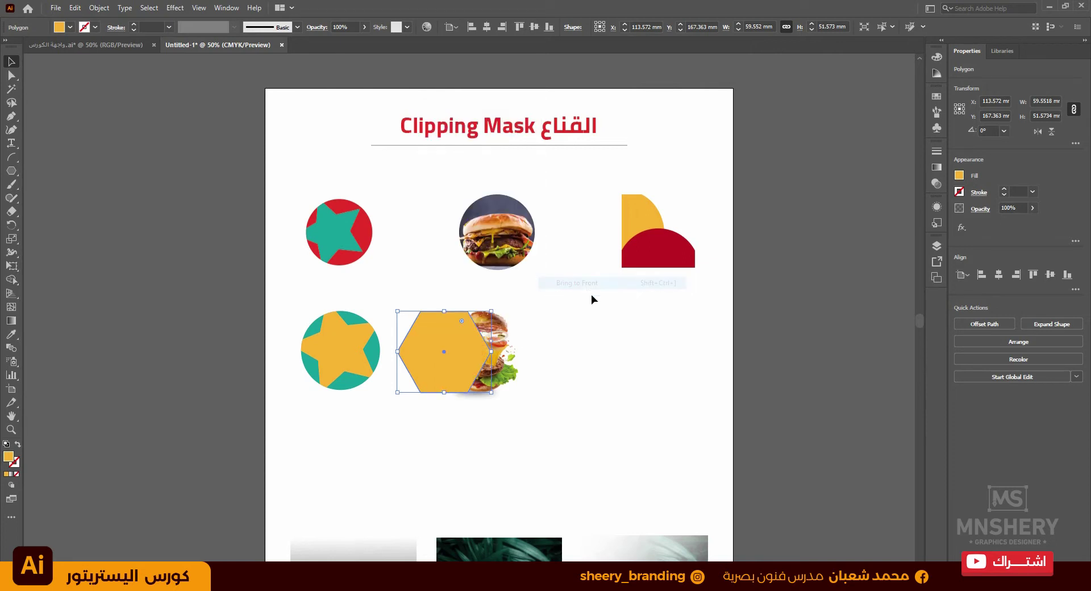
pyautogui.click(580, 367)
pyautogui.click(467, 350)
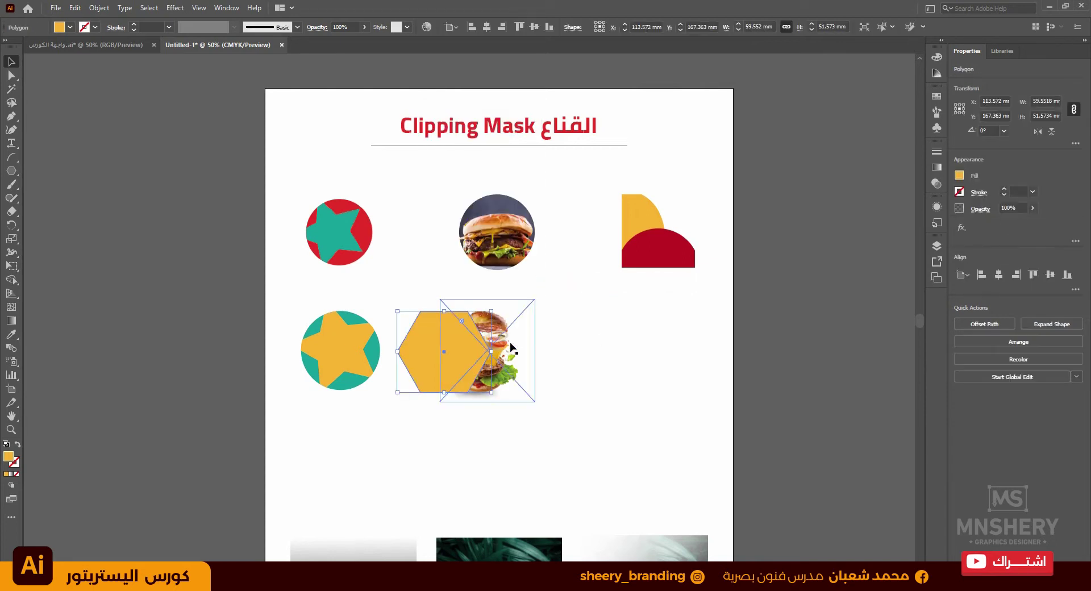
pyautogui.moveTo(439, 339); pyautogui.dragTo(474, 340)
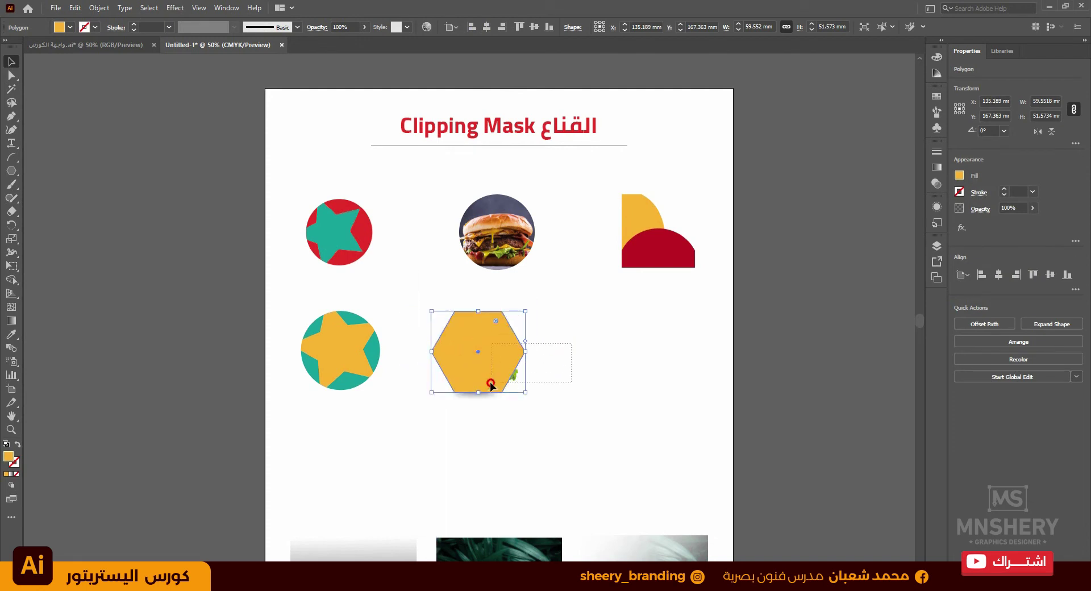
# - Make a clipping mask from the hexagon and burger photo
pyautogui.moveTo(573, 340); pyautogui.dragTo(480, 400)
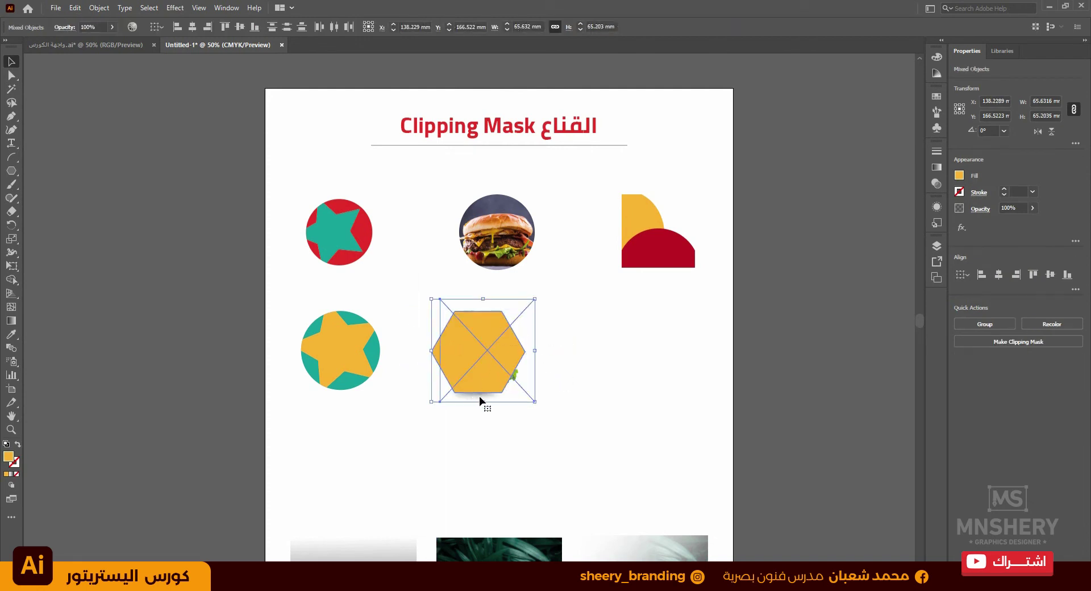
pyautogui.rightClick(490, 316)
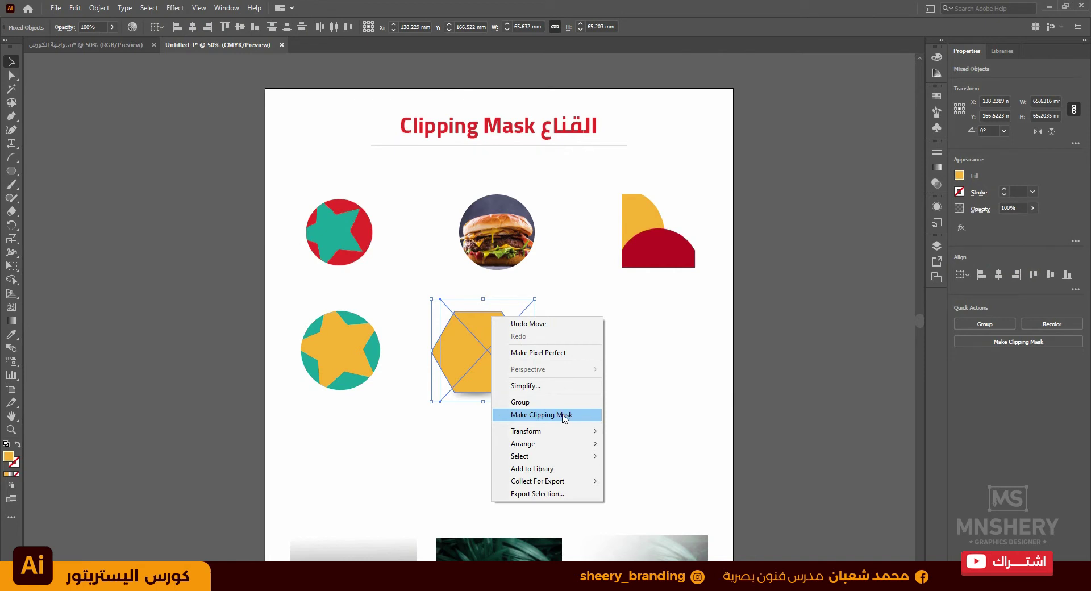
pyautogui.click(564, 416)
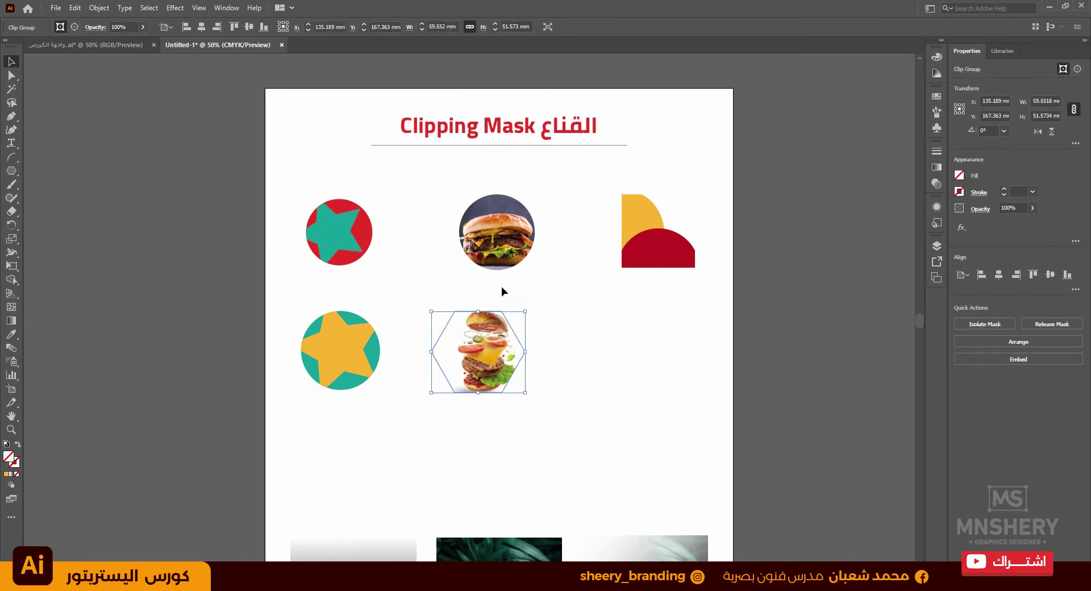
# - In isolation mode, slide the burger photo left within the hexagon mask
pyautogui.click(572, 390)
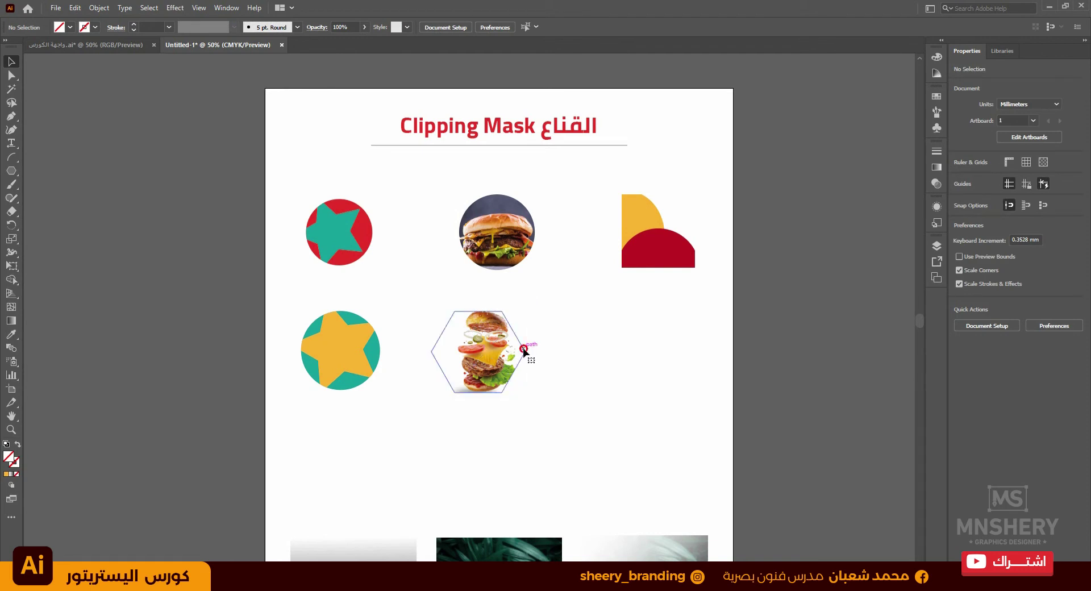
pyautogui.click(524, 350)
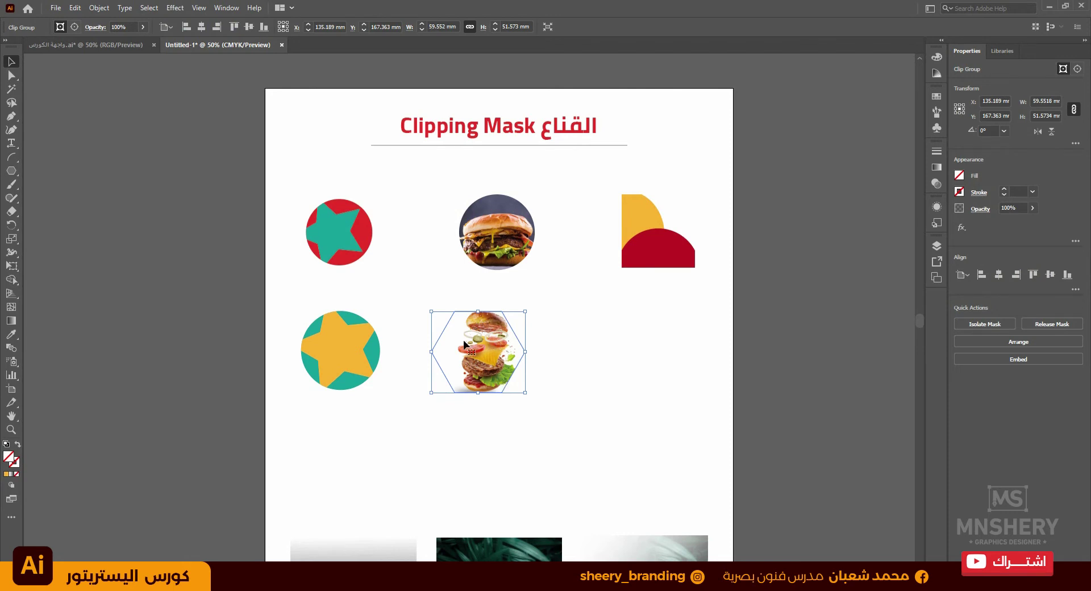
pyautogui.click(551, 402)
pyautogui.click(496, 351)
pyautogui.doubleClick(483, 339)
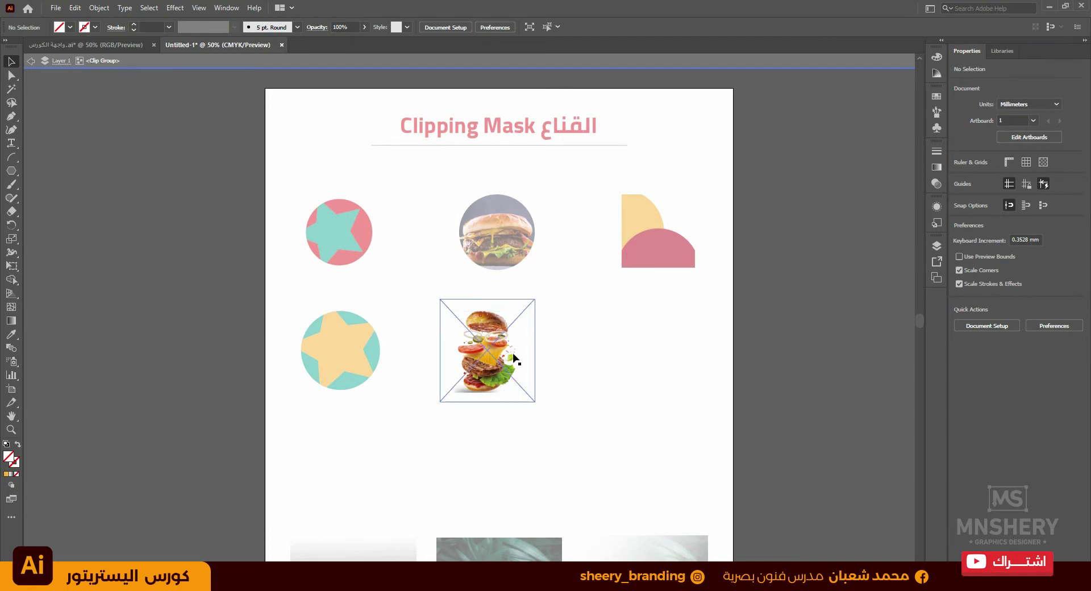
pyautogui.moveTo(501, 351); pyautogui.dragTo(464, 349)
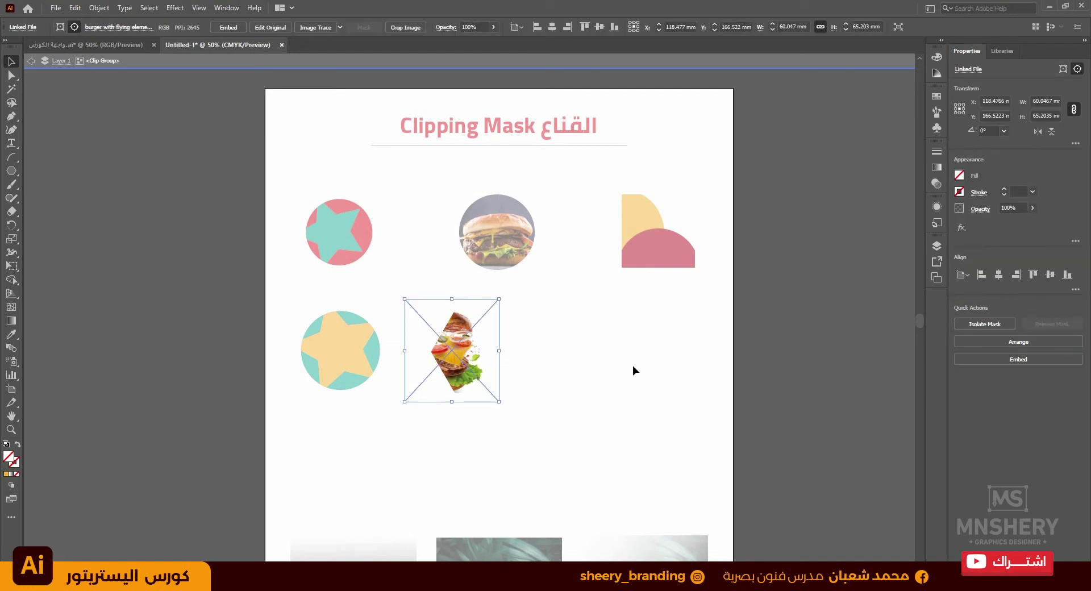
pyautogui.doubleClick(650, 390)
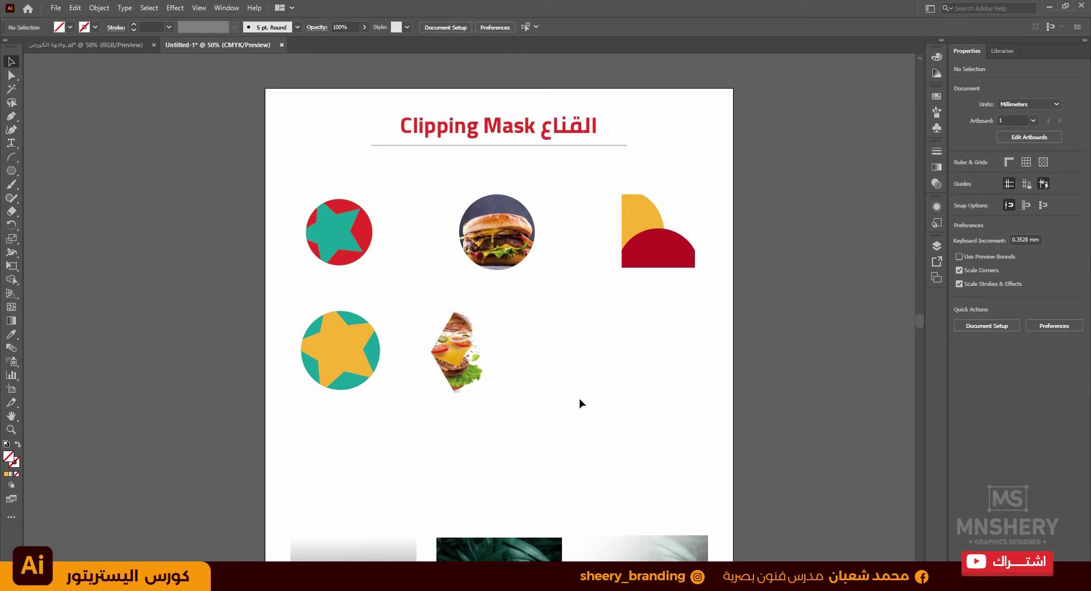
# - Select the burger group to check the result, then select the yellow-and-red masked shape
pyautogui.click(472, 358)
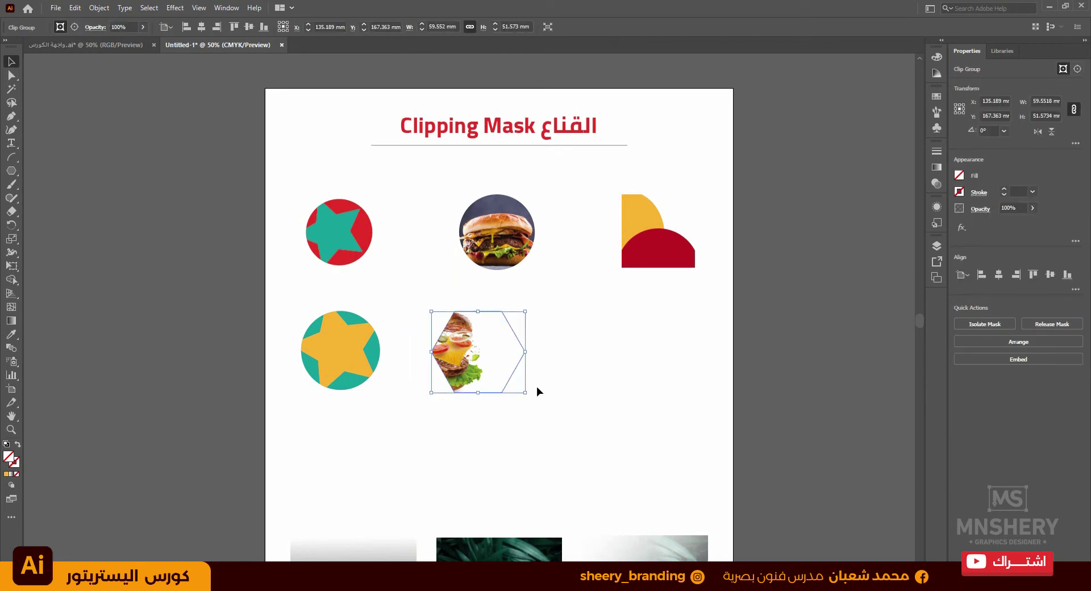
pyautogui.click(616, 327)
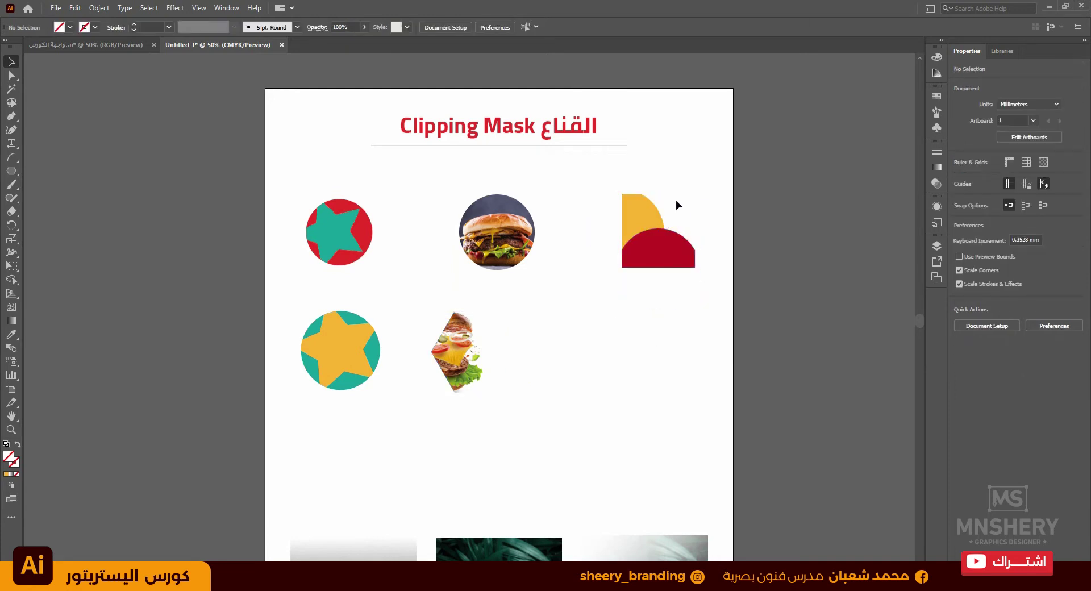
pyautogui.click(659, 244)
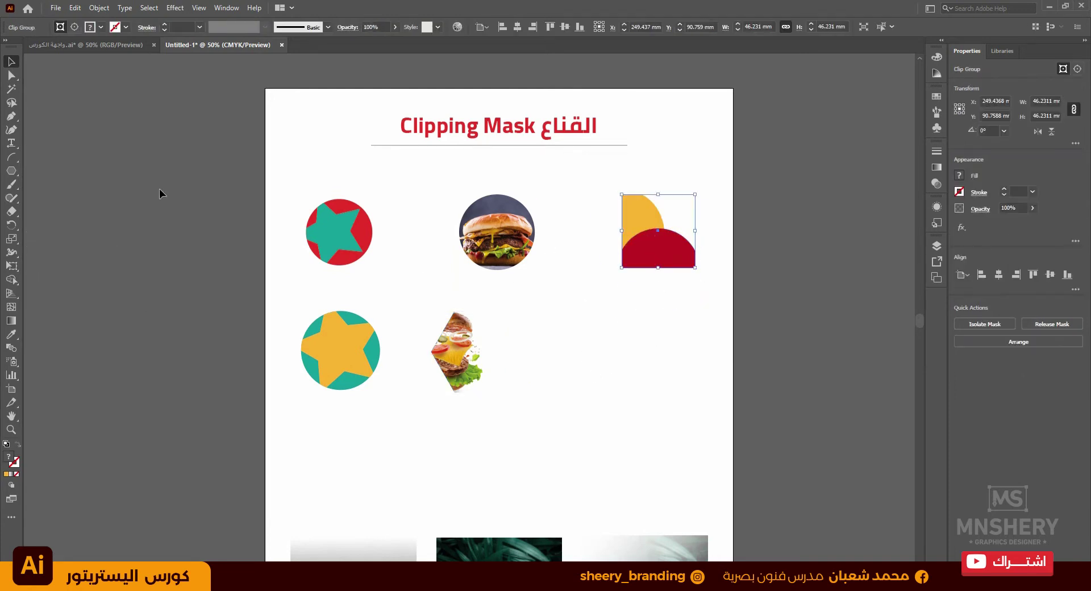
pyautogui.click(11, 170)
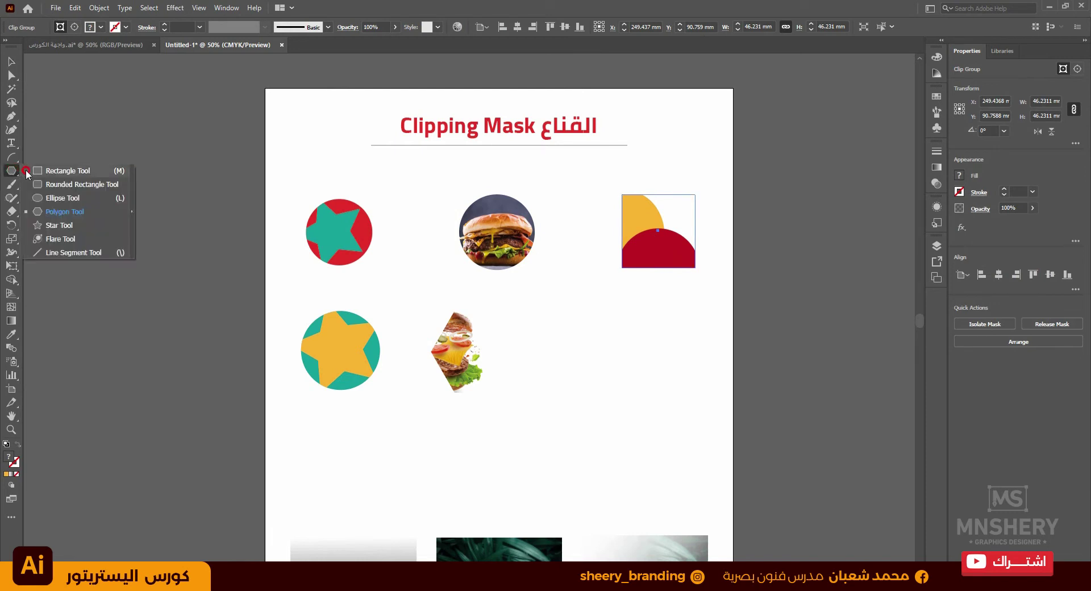
# - Draw a hexagon right of the burger slice and move it into the second row
pyautogui.click(59, 210)
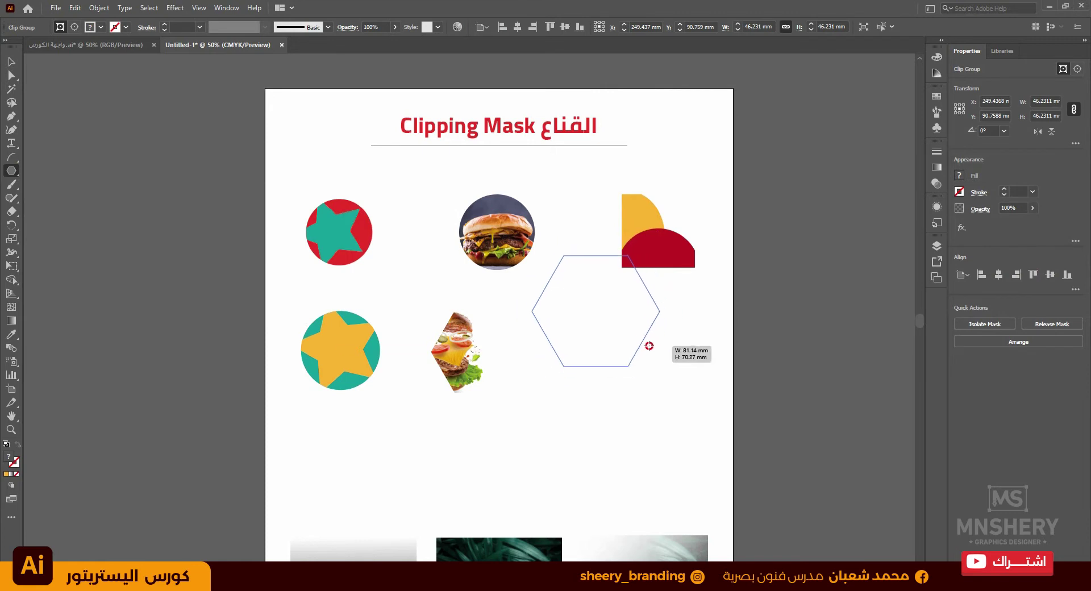
pyautogui.moveTo(596, 311); pyautogui.dragTo(648, 345)
pyautogui.click(12, 64)
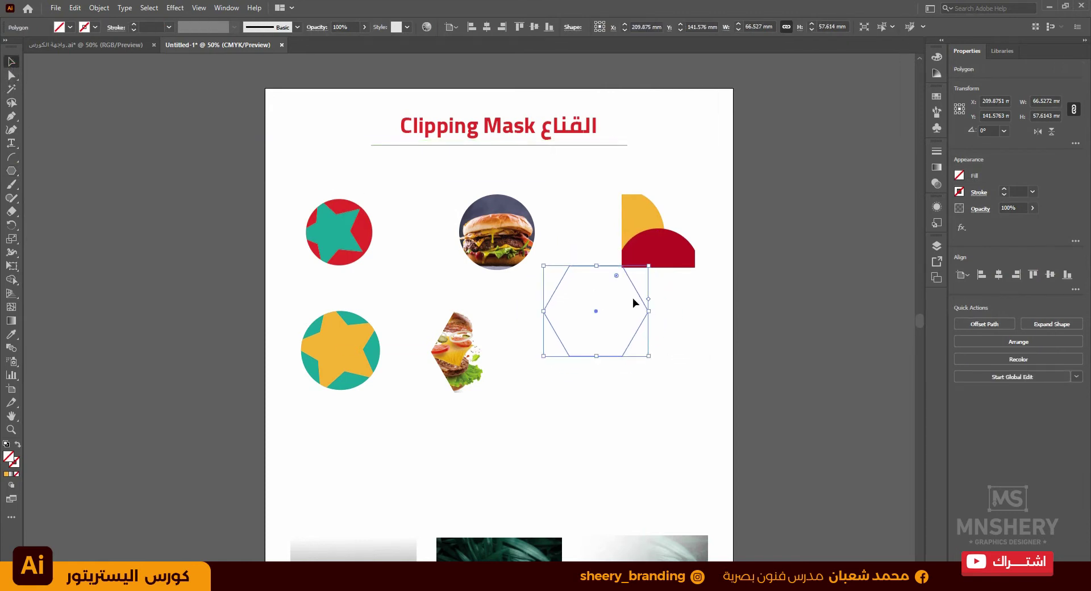
pyautogui.moveTo(634, 301); pyautogui.dragTo(656, 337)
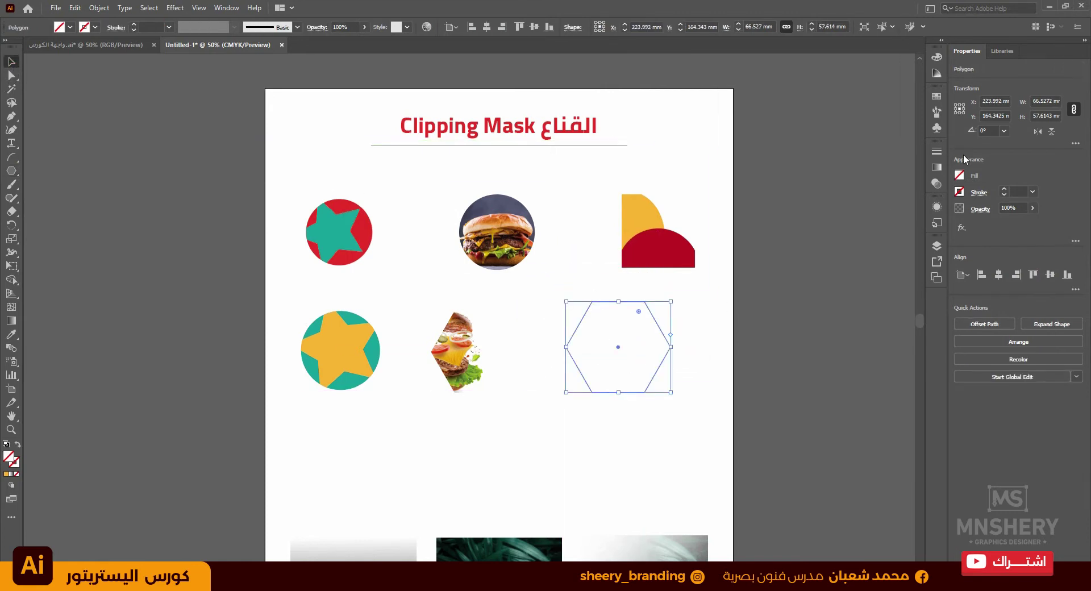
# - Fill the new hexagon with teal and line it up with the row
pyautogui.click(959, 176)
pyautogui.click(946, 216)
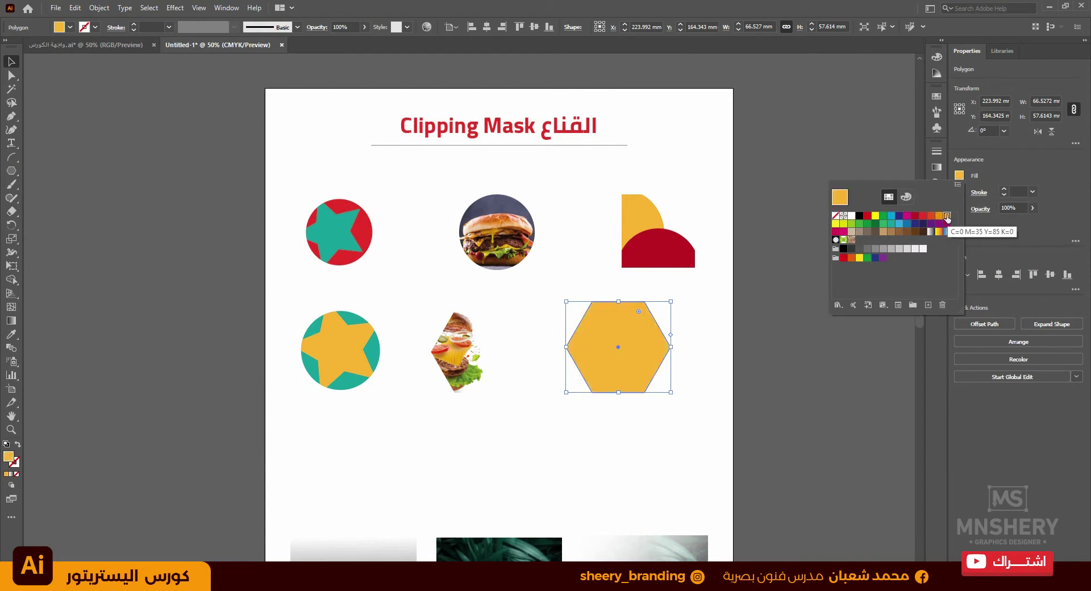
pyautogui.click(890, 224)
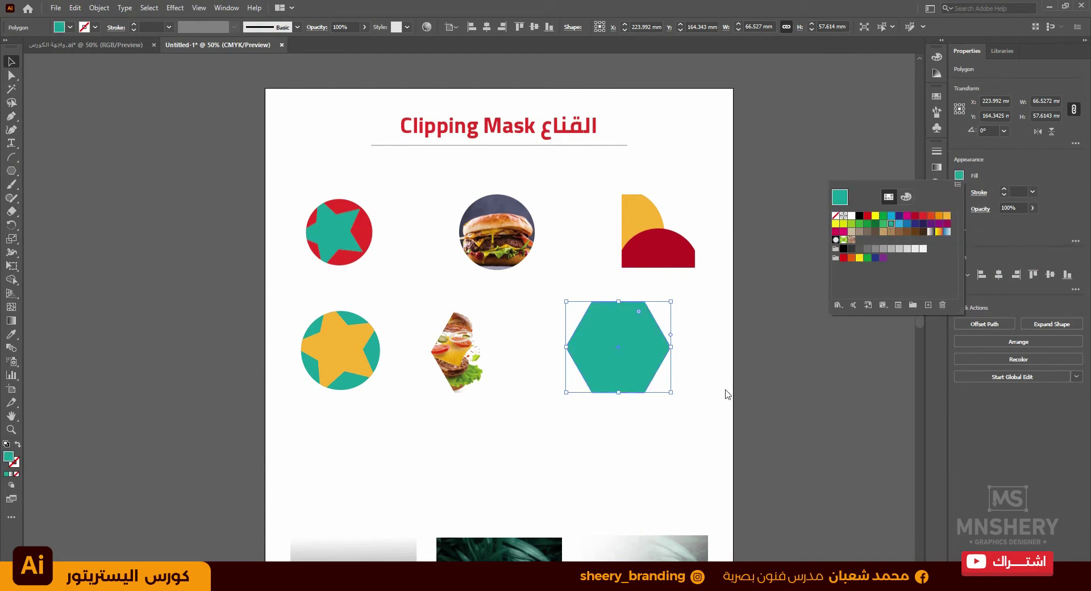
pyautogui.moveTo(616, 357)
pyautogui.mouseDown()
pyautogui.moveTo(647, 369)
pyautogui.moveTo(618, 357)
pyautogui.mouseUp()
pyautogui.moveTo(11, 170); pyautogui.dragTo(66, 197)
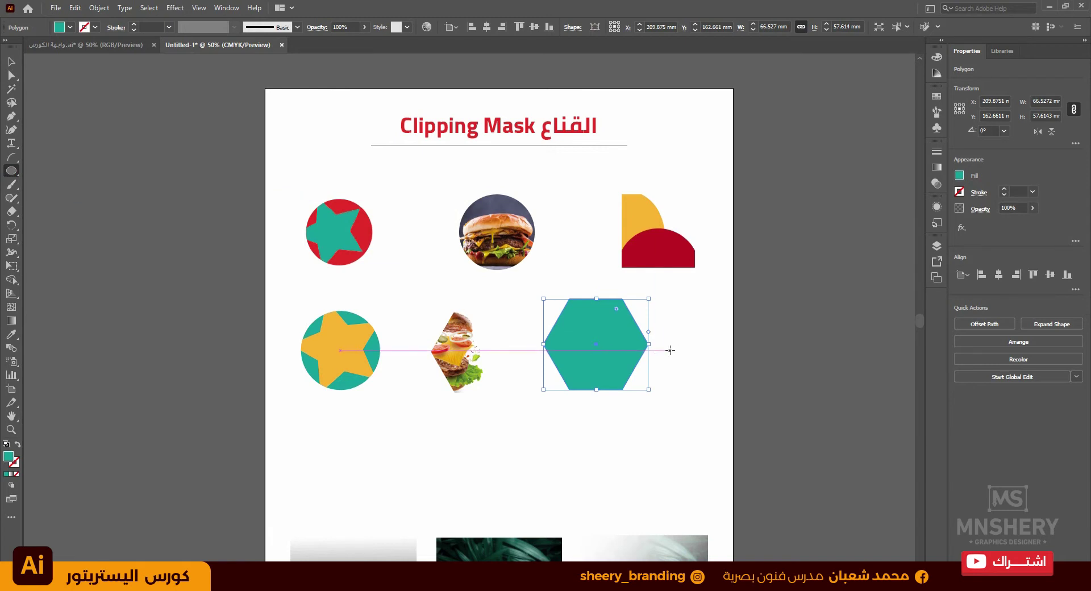
# - Draw a red-filled circle over the hexagon's lower right
pyautogui.moveTo(672, 336); pyautogui.dragTo(609, 415)
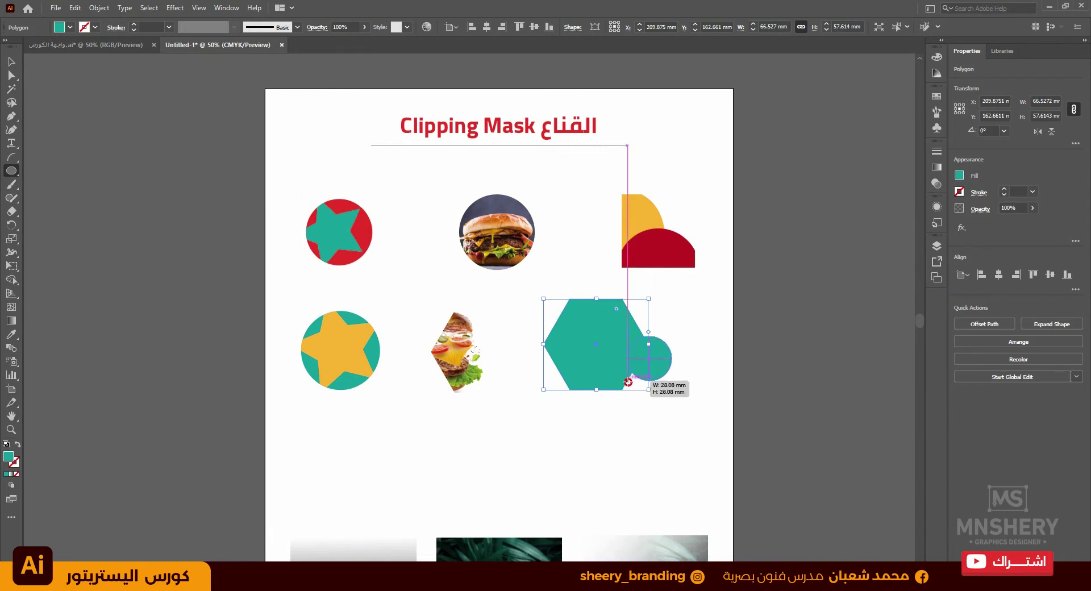
pyautogui.click(960, 176)
pyautogui.click(919, 218)
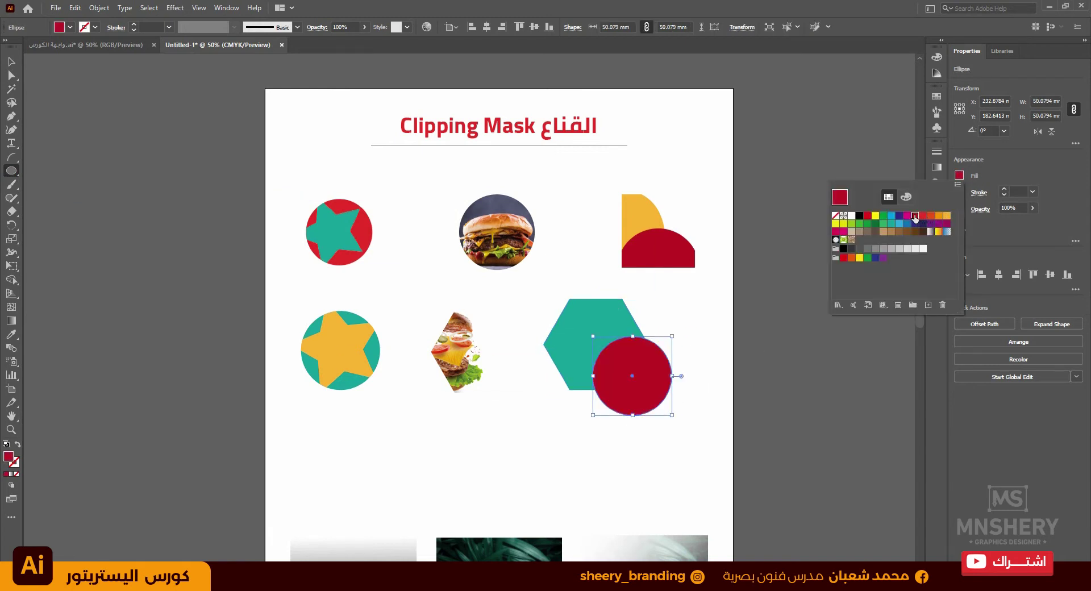
pyautogui.click(12, 61)
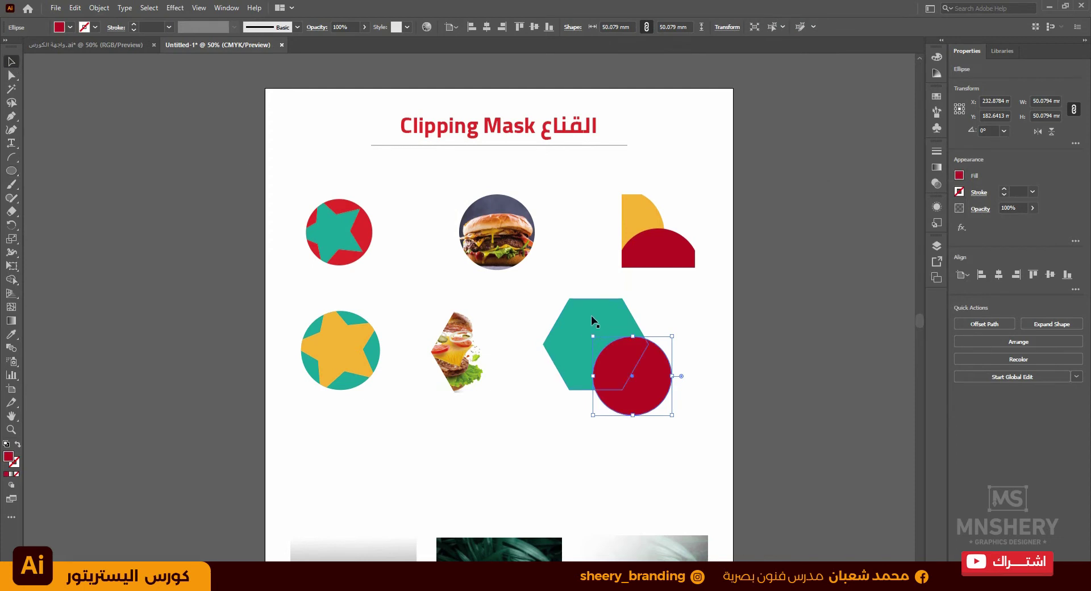
# - Bring the teal hexagon to the front and move the red circle behind its right edge
pyautogui.click(592, 317)
pyautogui.rightClick(593, 317)
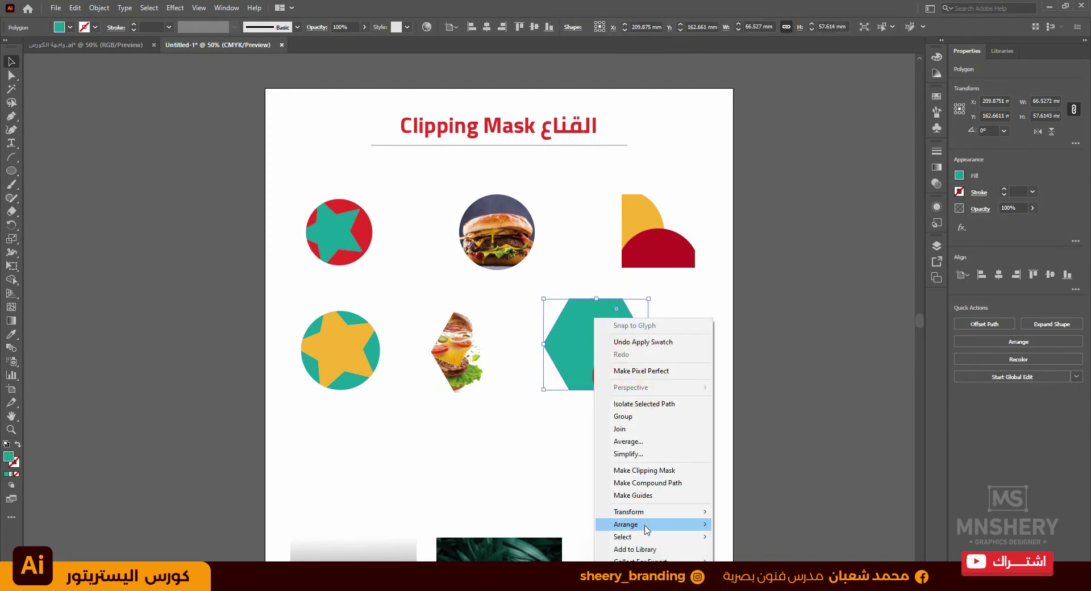
pyautogui.moveTo(626, 524)
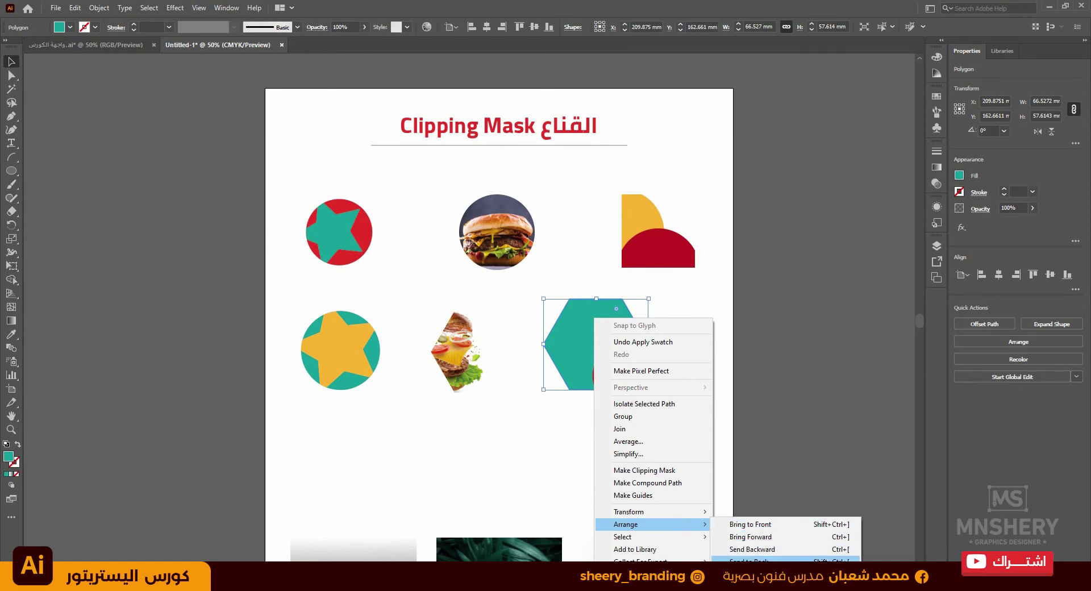
pyautogui.click(768, 525)
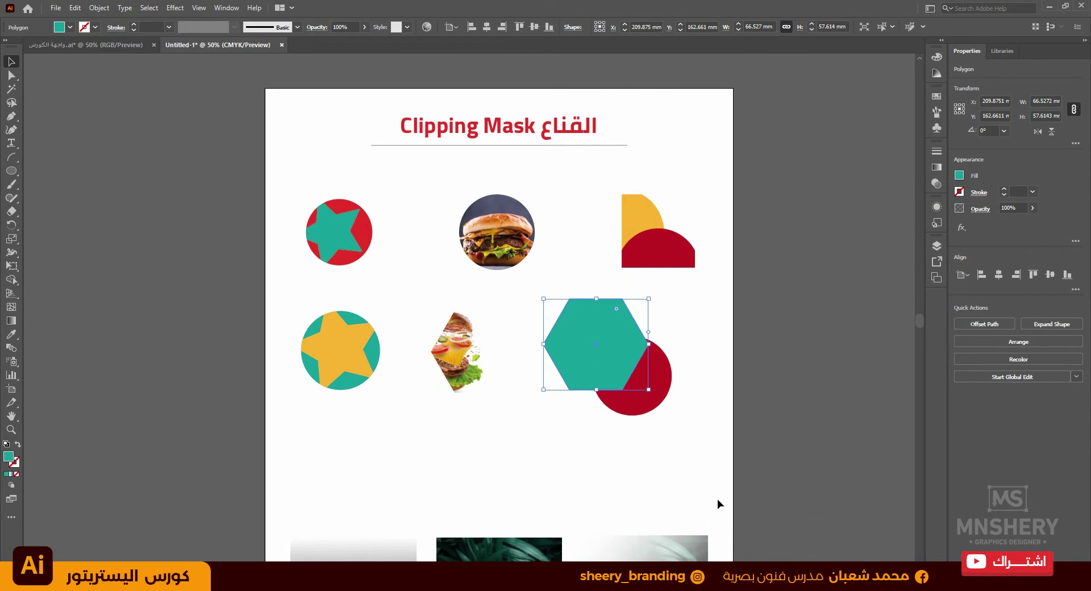
pyautogui.click(701, 353)
pyautogui.scroll(1, 676, 325)
pyautogui.moveTo(668, 421); pyautogui.dragTo(666, 379)
# - Clip the red circle with the teal hexagon, undoing and redoing to compare
pyautogui.keyDown('shift'); pyautogui.click(531, 383); pyautogui.keyUp('shift')
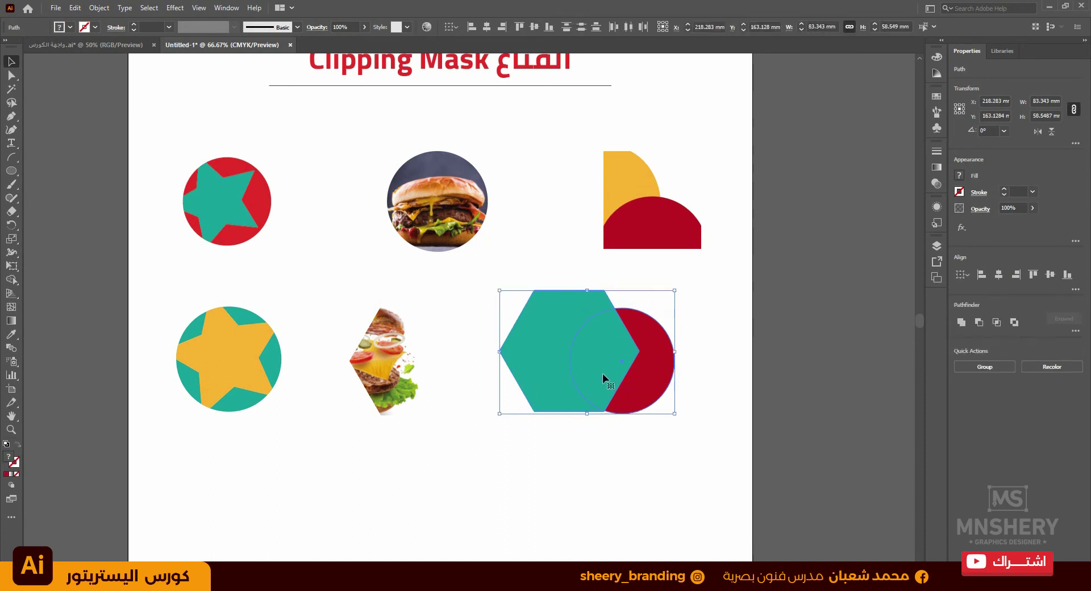
pyautogui.rightClick(580, 322)
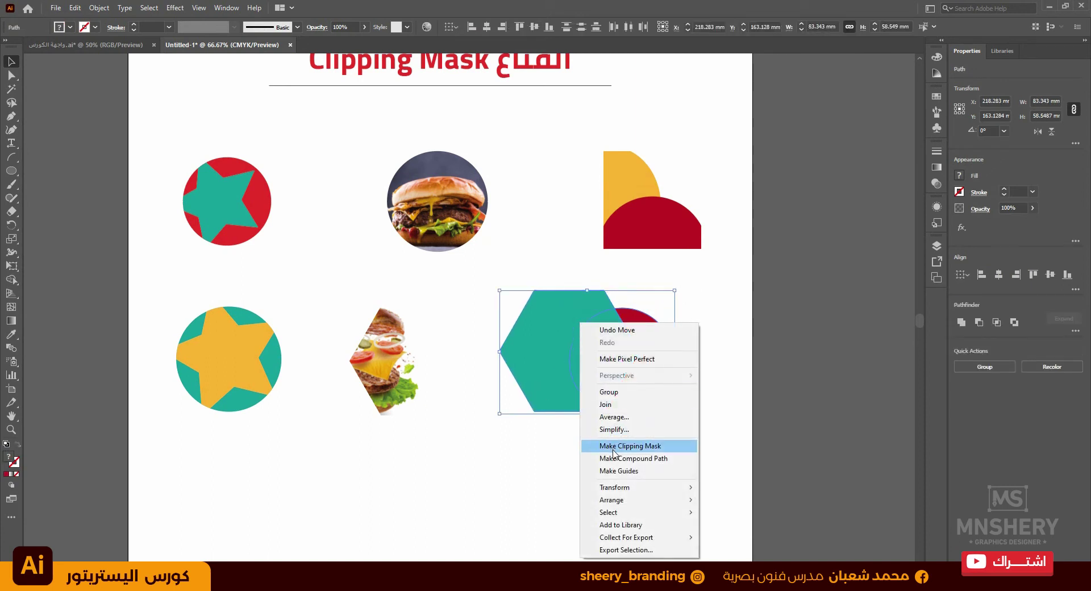
pyautogui.click(654, 446)
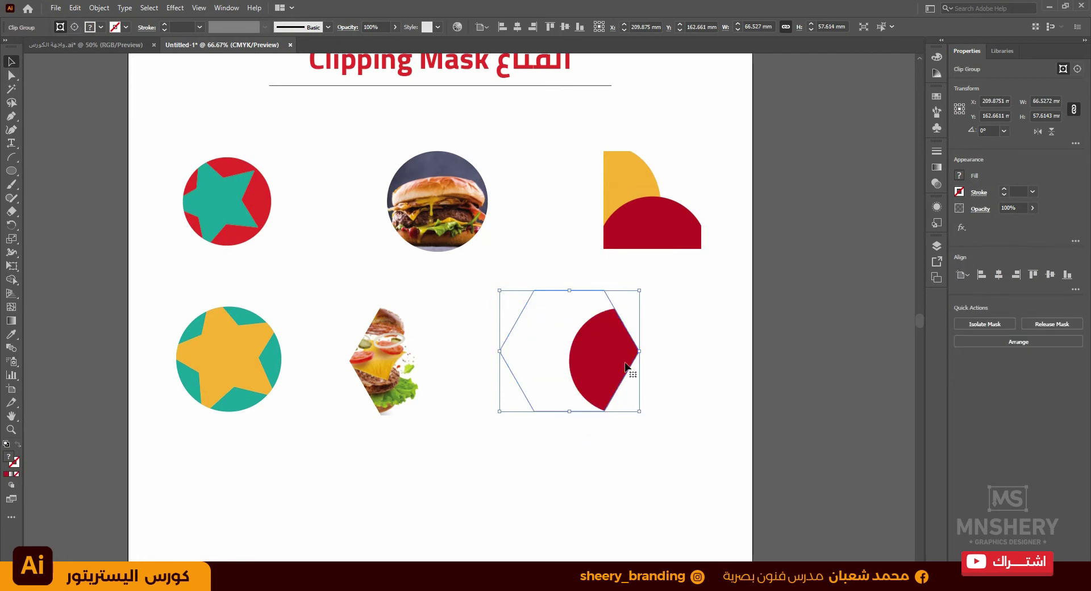
pyautogui.hotkey('ctrl', 'z')
pyautogui.hotkey('ctrl', 'shift', 'z')
# - In the Layers panel, expand Layer 1 and toggle visibility of the yellow-and-red clip group
pyautogui.click(936, 247)
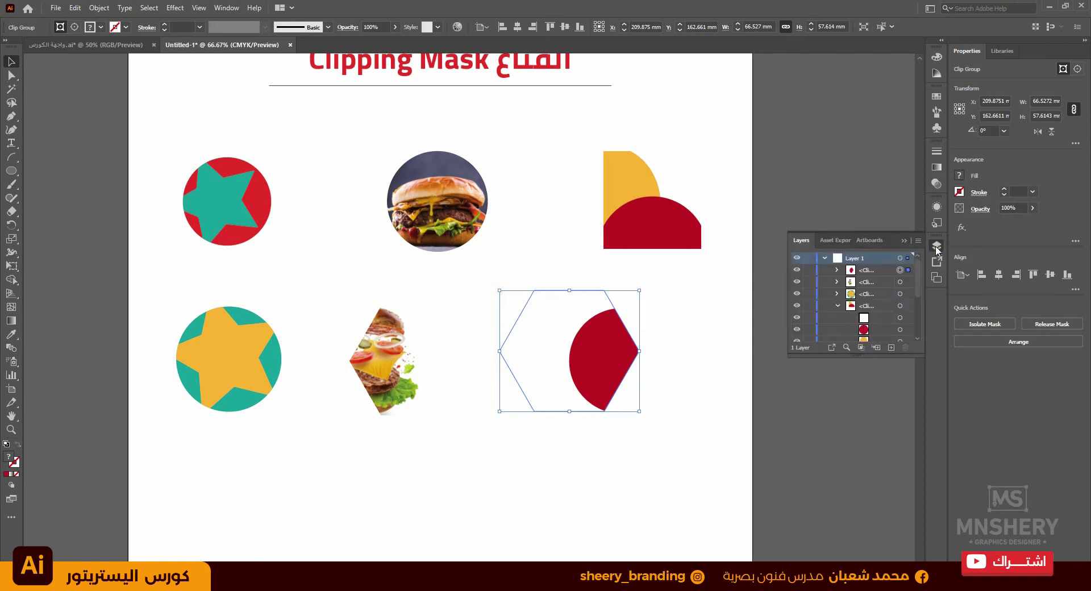
pyautogui.click(824, 258)
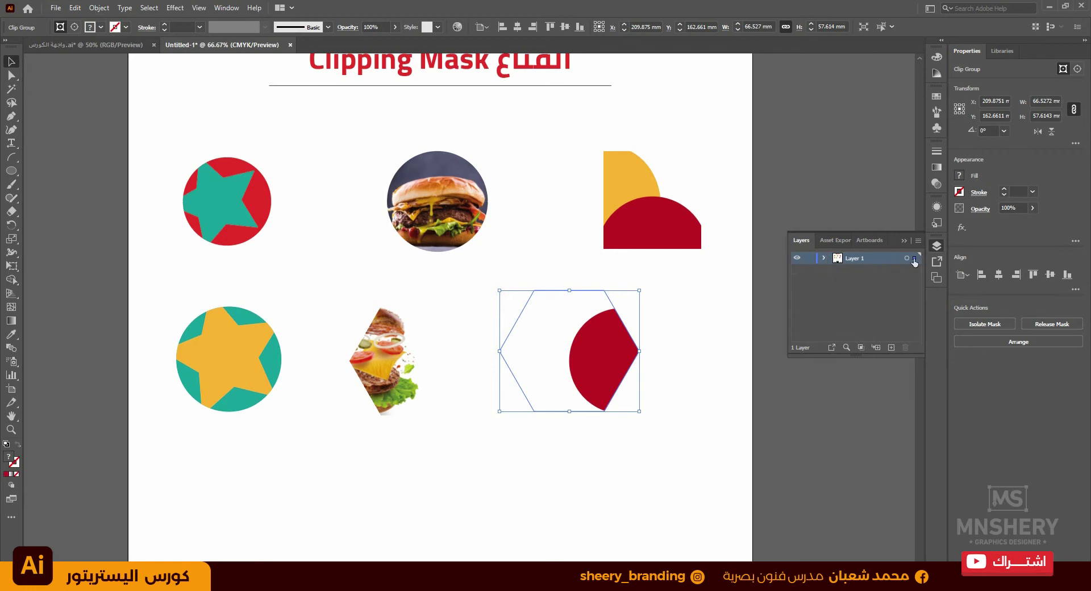
pyautogui.click(825, 258)
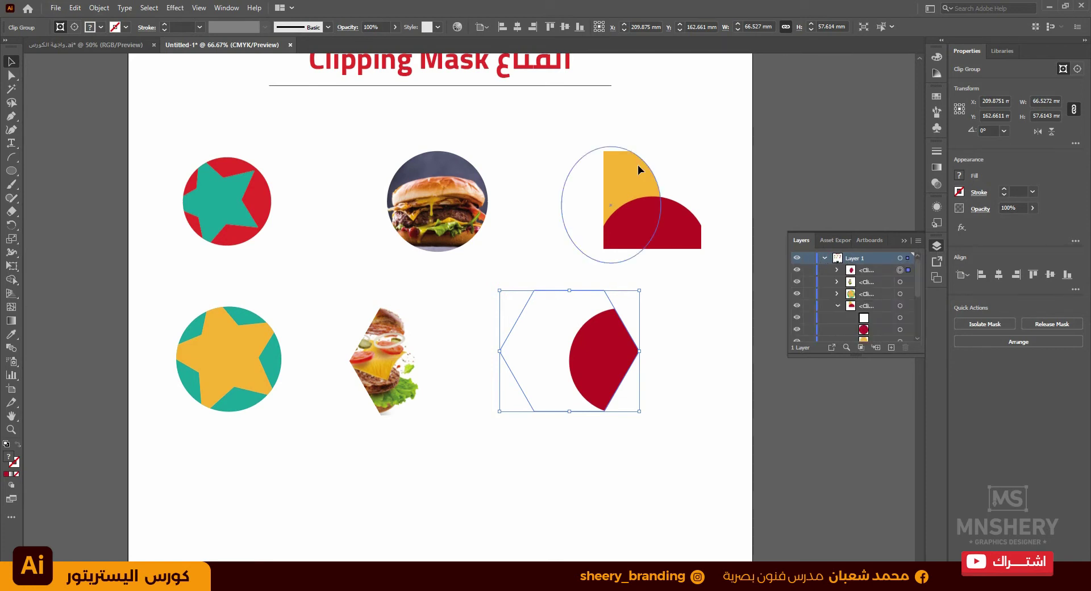
pyautogui.click(227, 8)
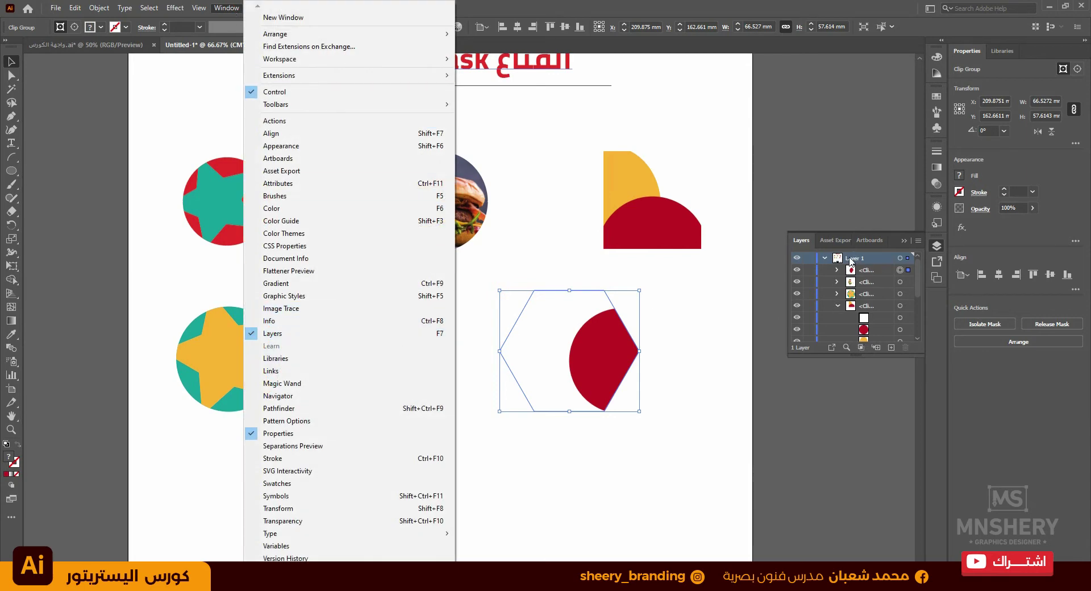
pyautogui.click(852, 260)
pyautogui.click(866, 307)
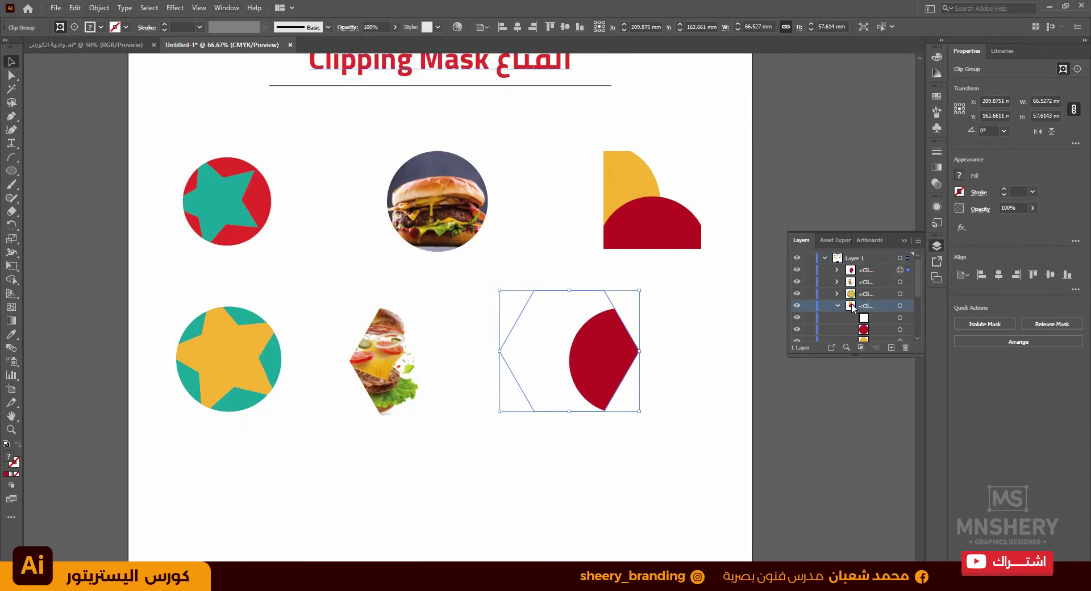
pyautogui.click(797, 307)
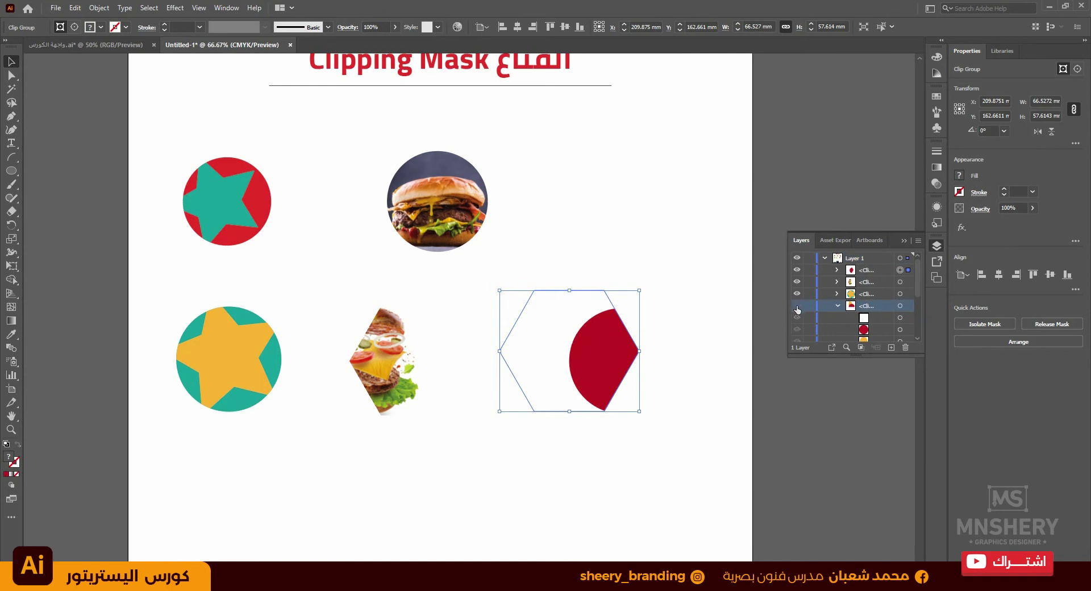
pyautogui.click(798, 308)
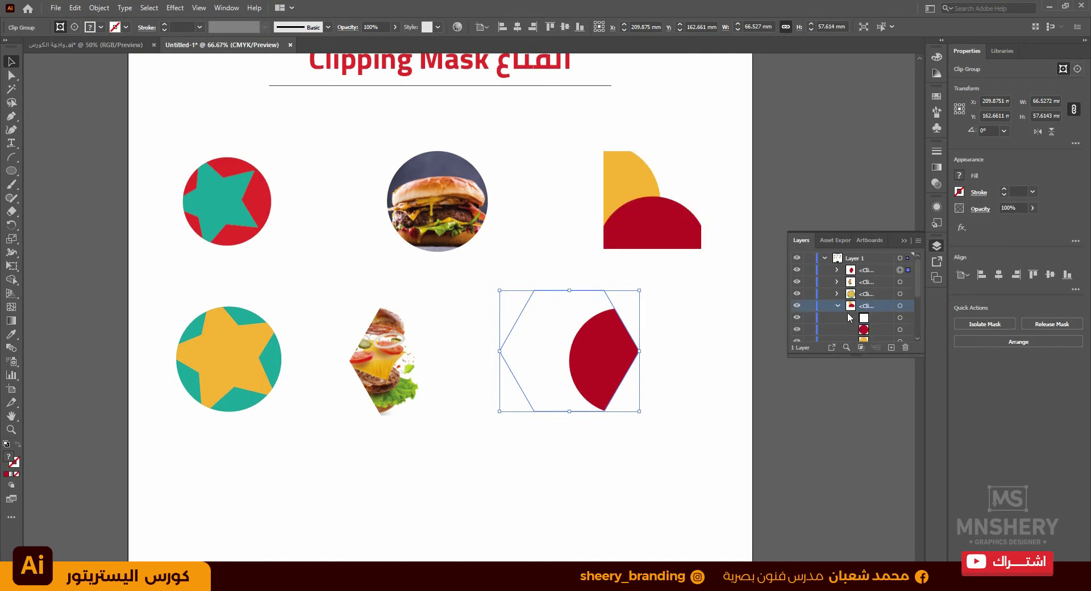
pyautogui.click(838, 308)
pyautogui.scroll(-5, 837, 305)
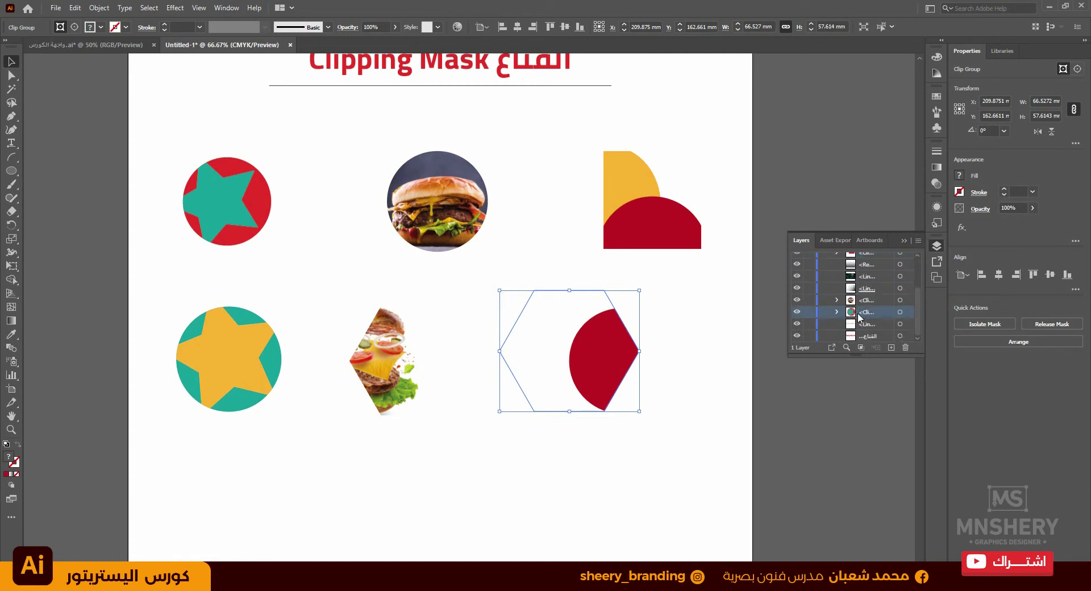
pyautogui.scroll(5, 858, 317)
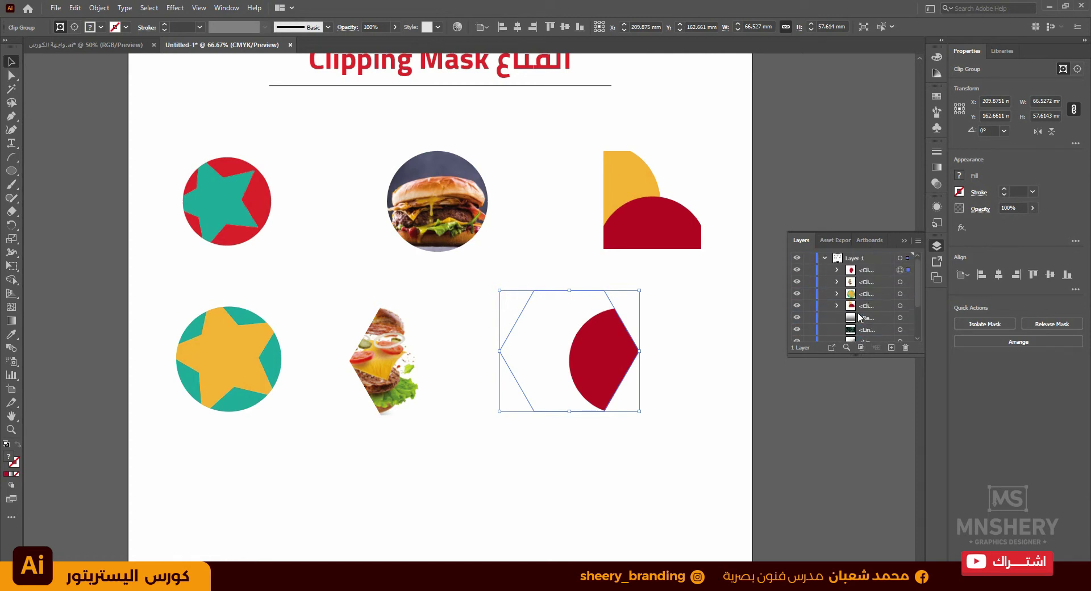
# - Toggle the red clip group's visibility, expand it, and target its hexagon clipping path
pyautogui.click(797, 271)
pyautogui.click(797, 270)
pyautogui.click(797, 270)
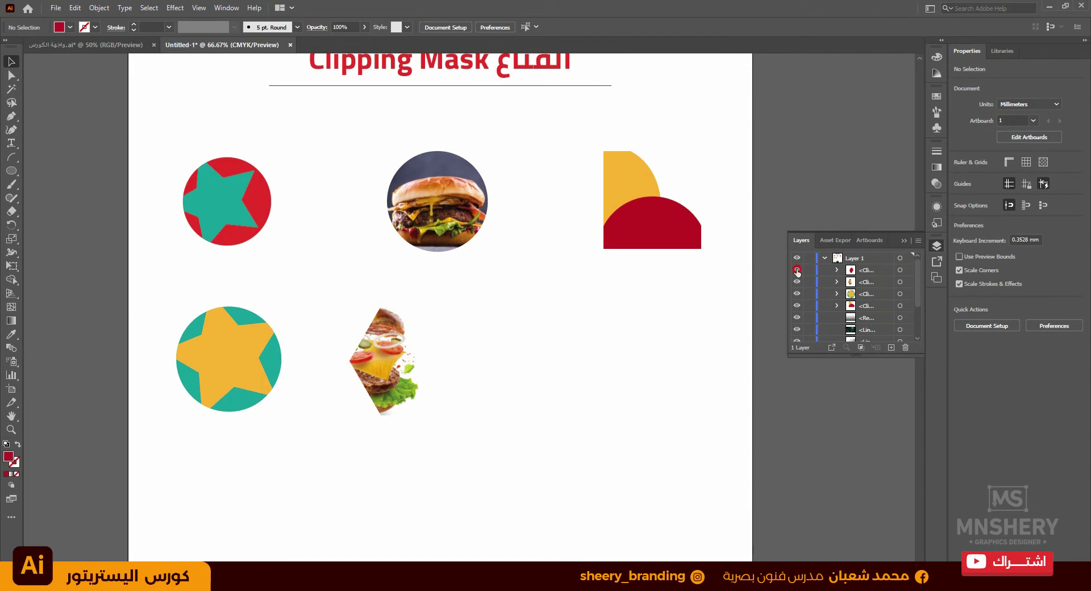
pyautogui.click(798, 271)
pyautogui.click(837, 270)
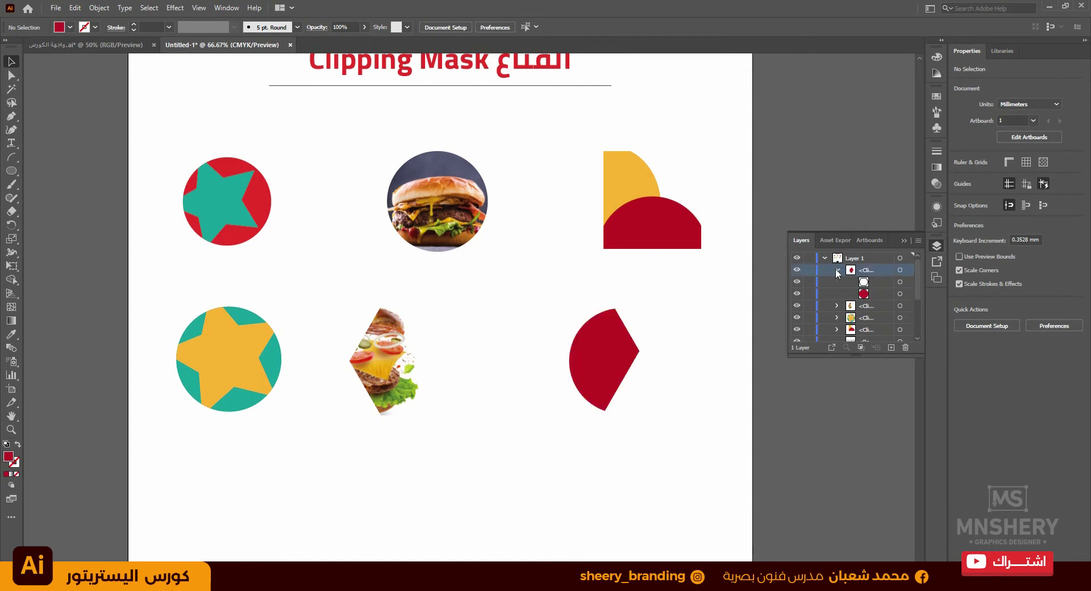
pyautogui.click(865, 283)
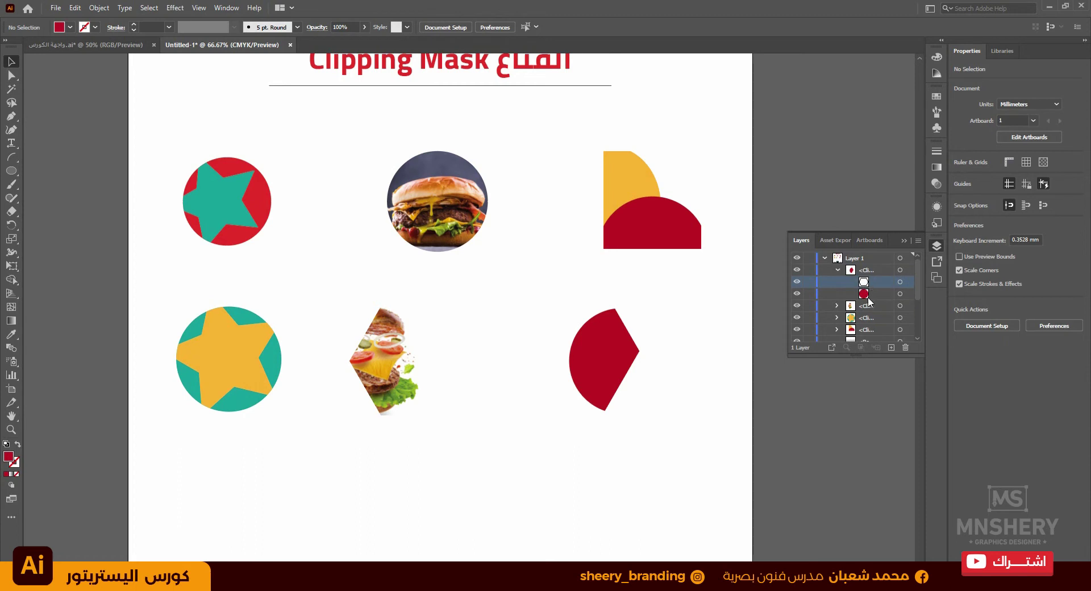
pyautogui.click(864, 294)
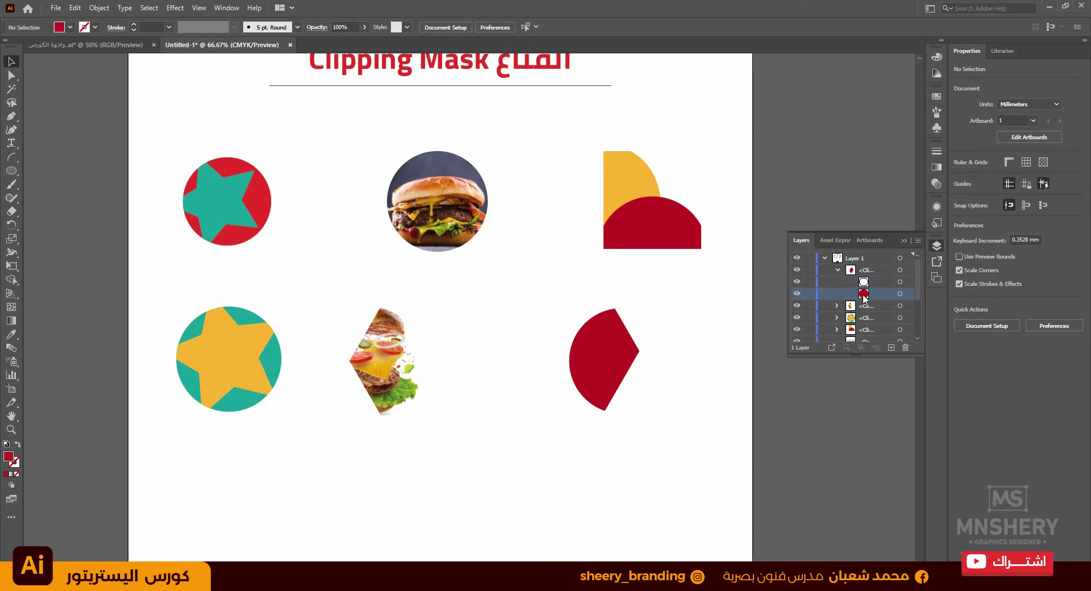
pyautogui.click(865, 282)
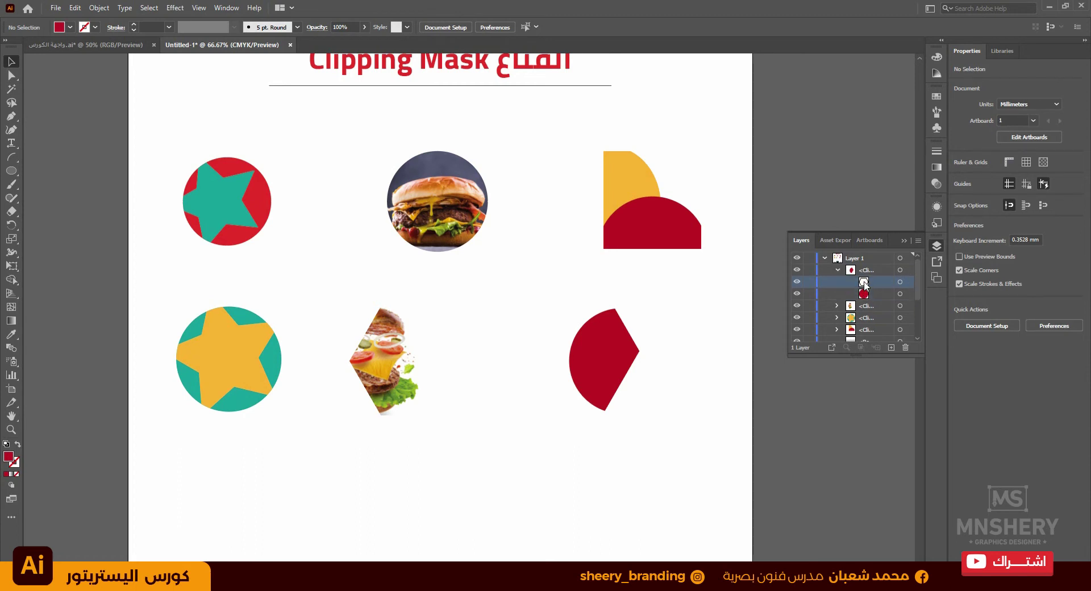
pyautogui.click(900, 282)
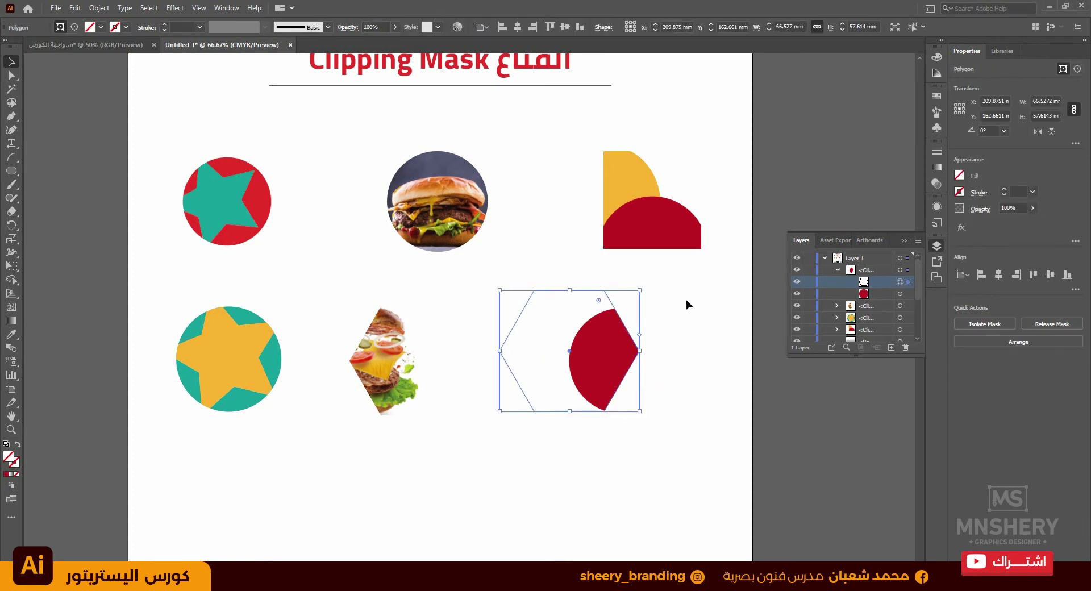
# - Fill the hexagon clipping path with teal after trying a few blue swatches
pyautogui.click(959, 176)
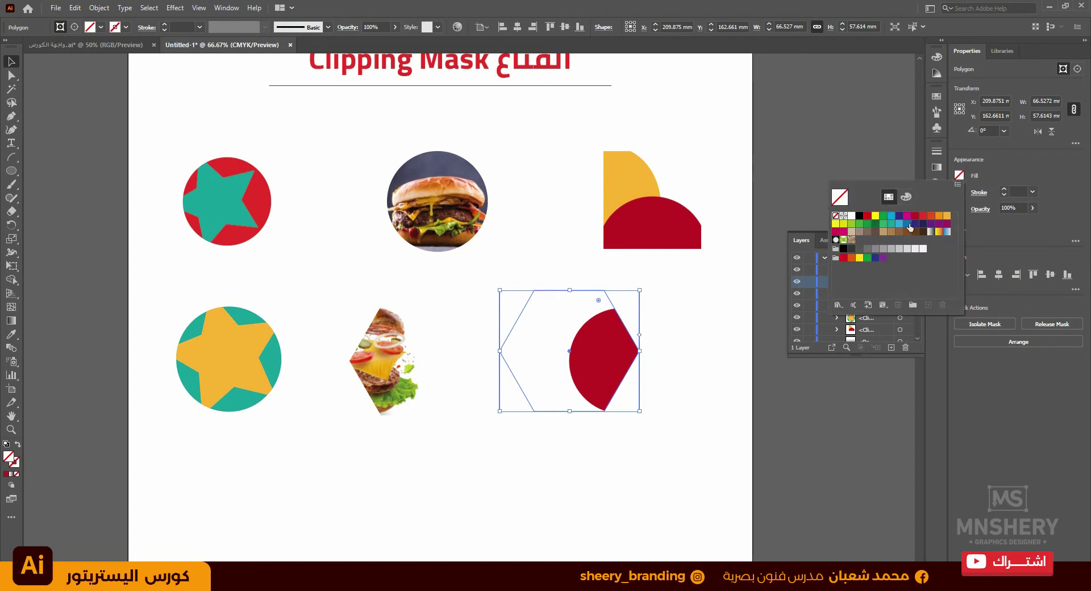
pyautogui.click(891, 226)
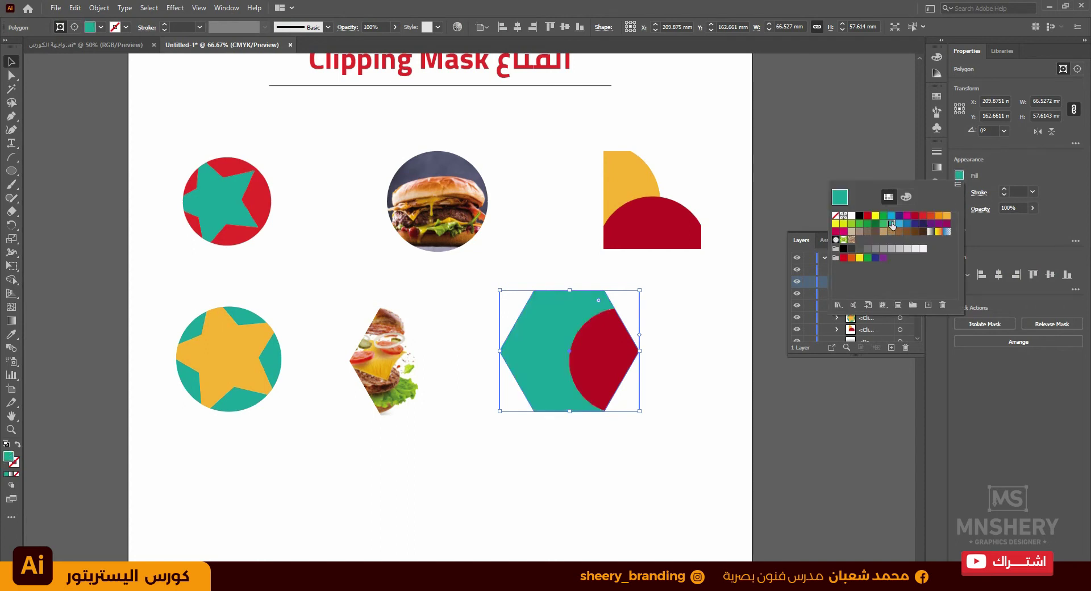
pyautogui.click(883, 231)
pyautogui.click(899, 224)
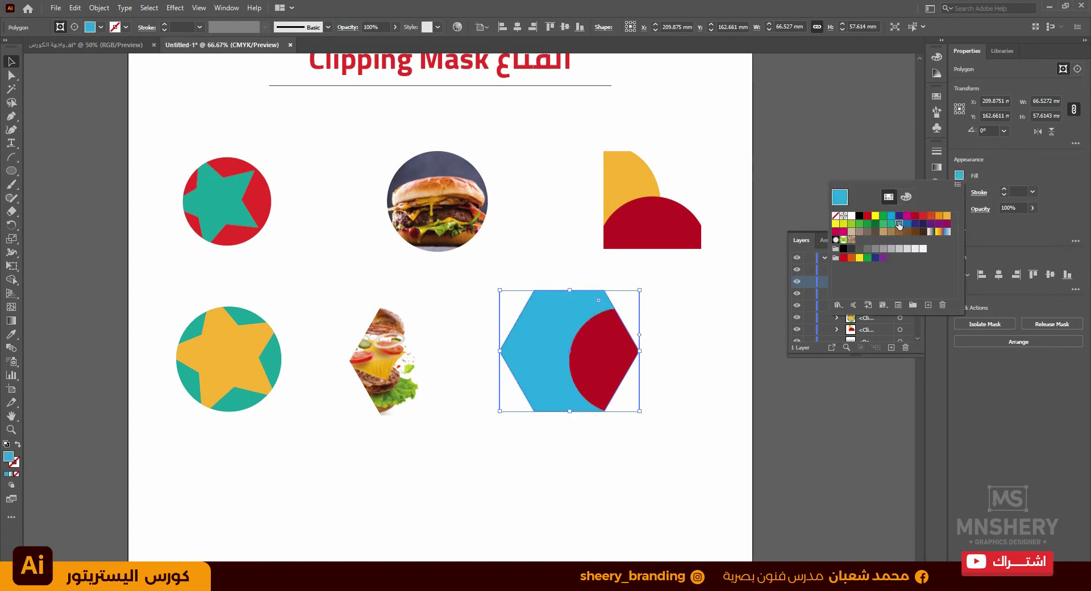
pyautogui.click(915, 224)
pyautogui.click(899, 225)
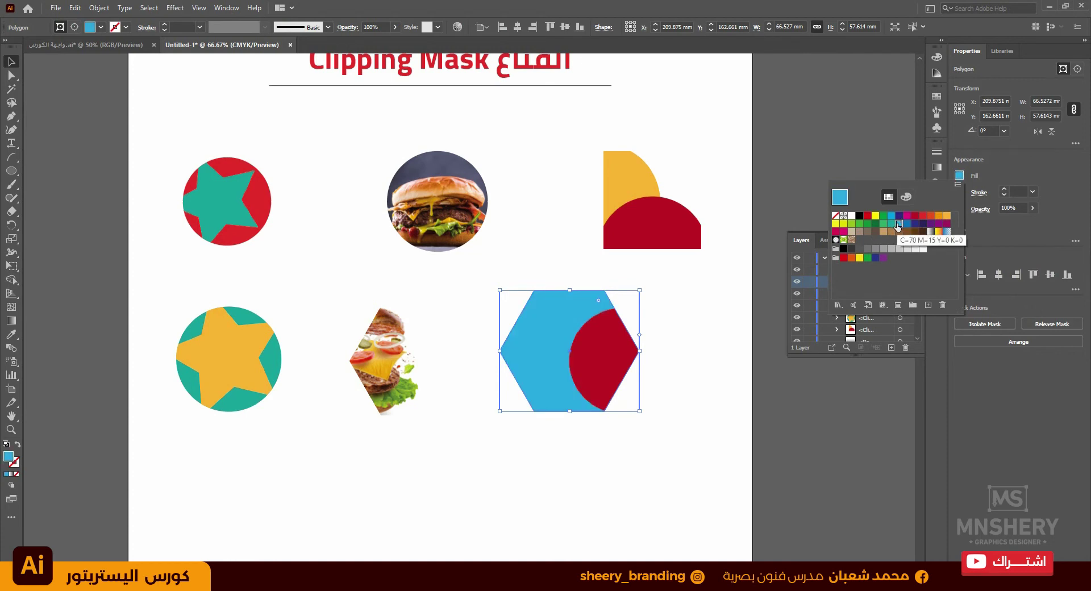
pyautogui.click(892, 225)
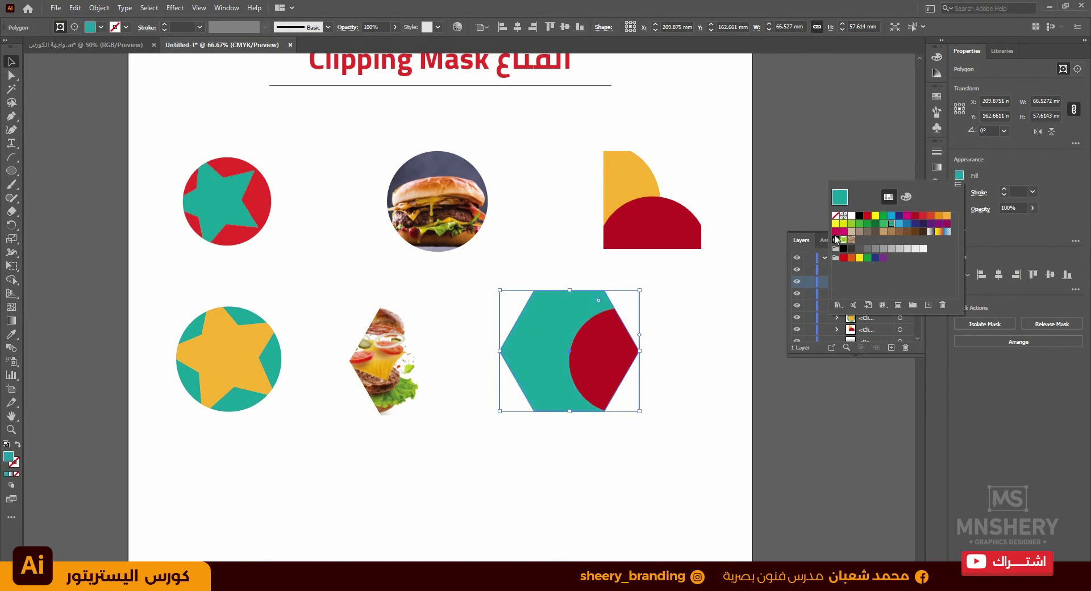
# - Move the hexagon clip group further right to X 233 mm and reselect it
pyautogui.click(687, 301)
pyautogui.click(626, 350)
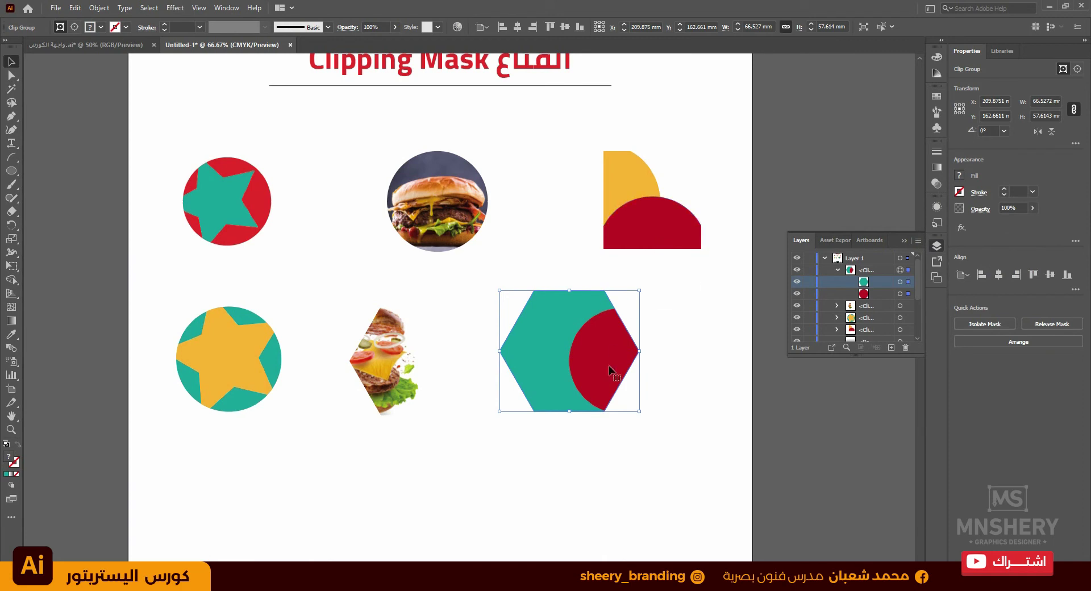
pyautogui.click(690, 357)
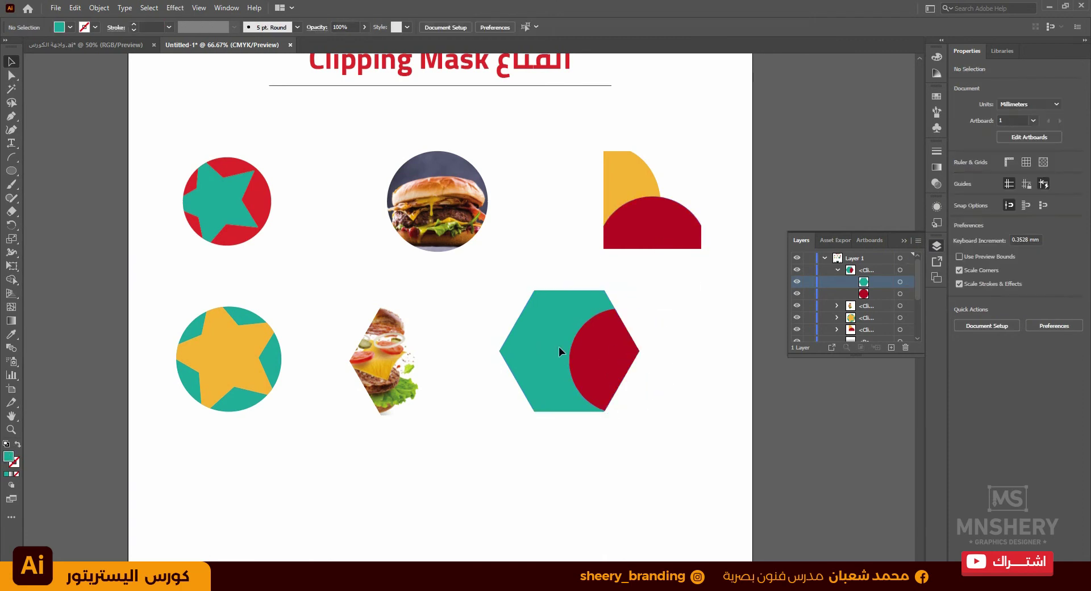
pyautogui.moveTo(557, 293); pyautogui.dragTo(606, 300)
pyautogui.click(684, 425)
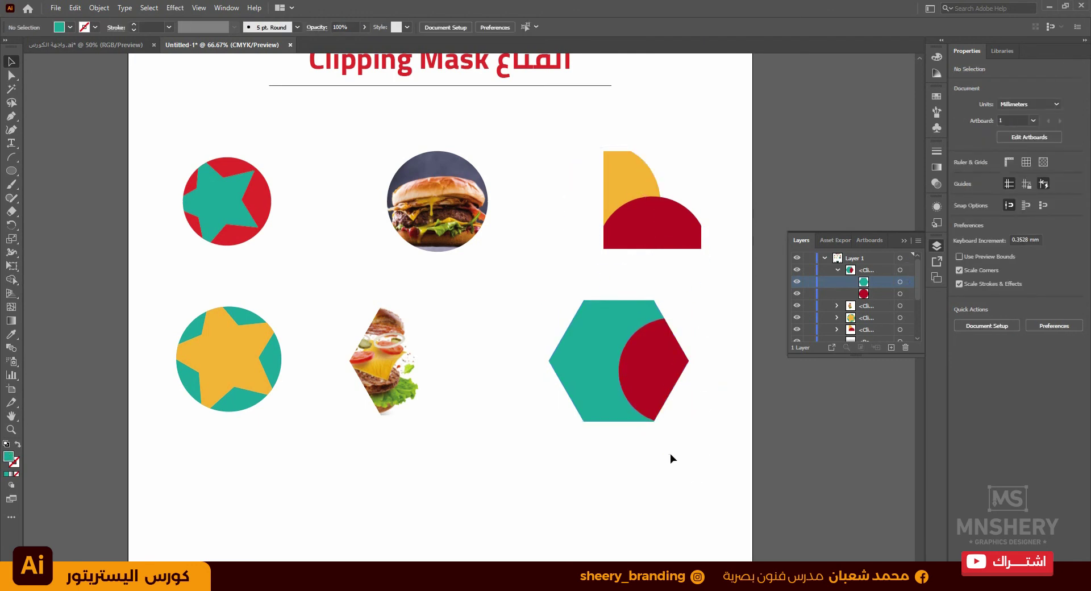
pyautogui.click(653, 365)
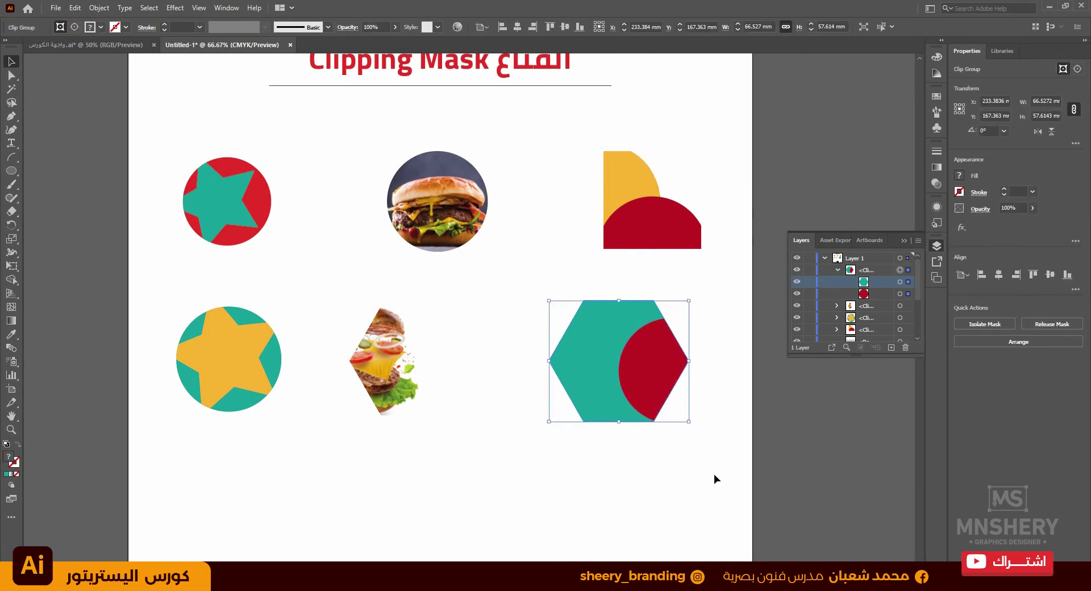
pyautogui.keyDown('shift'); pyautogui.click(605, 353); pyautogui.keyUp('shift')
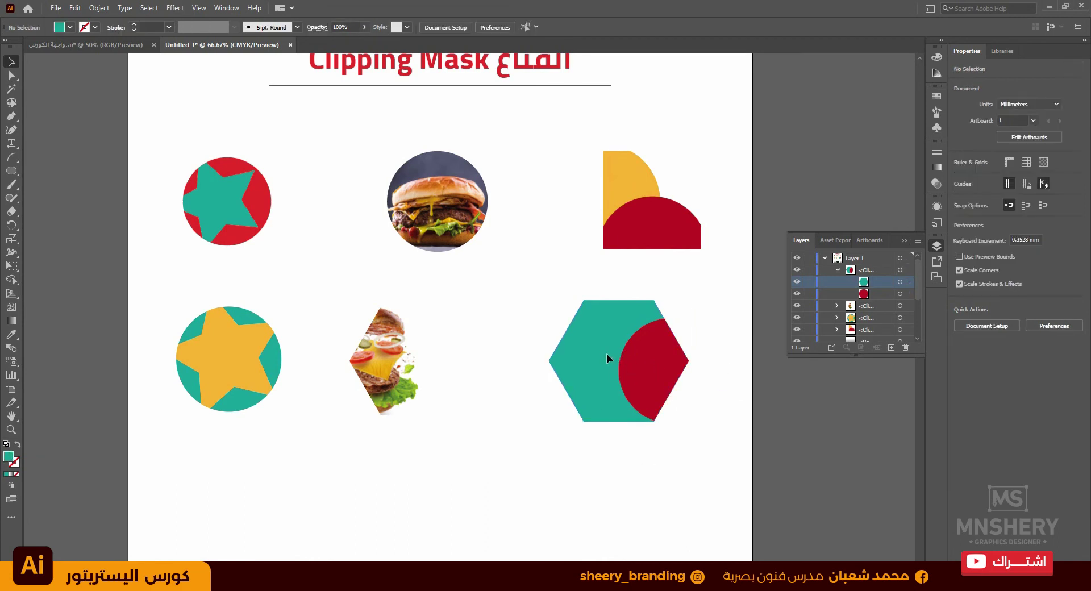
pyautogui.click(629, 377)
# - Inside the clip group, move the red circle to the hexagon's left side (X 208 mm) and fill it yellow
pyautogui.doubleClick(625, 348)
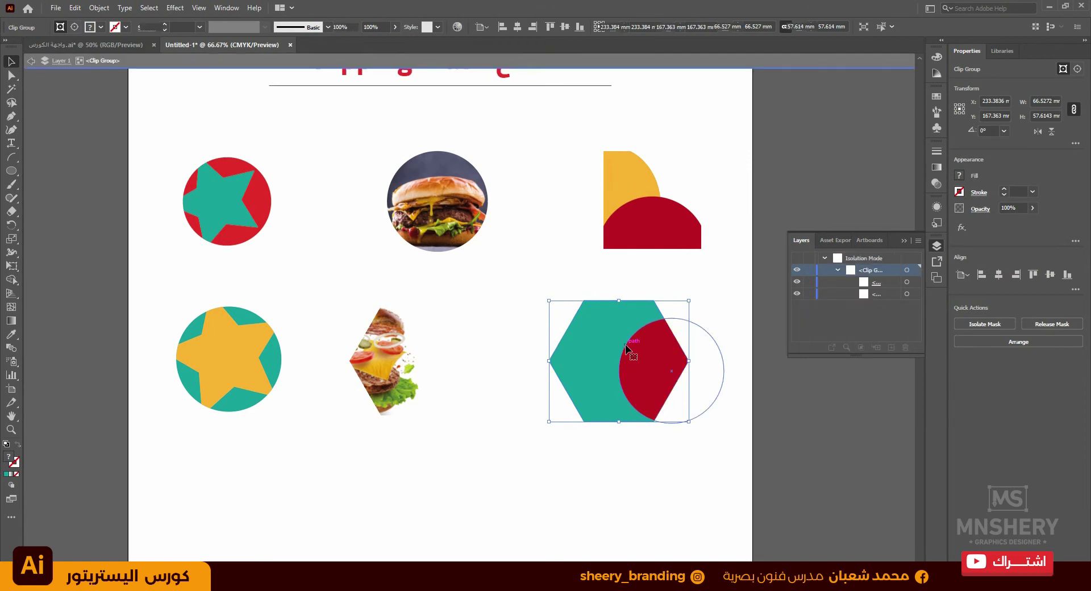
pyautogui.click(655, 368)
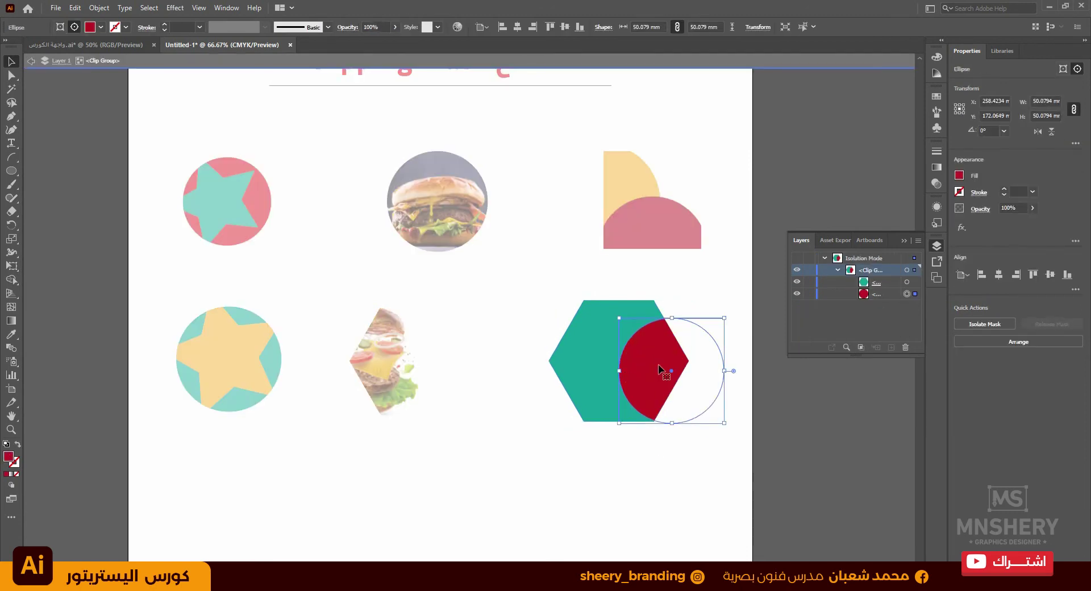
pyautogui.moveTo(659, 367)
pyautogui.mouseDown()
pyautogui.moveTo(544, 370)
pyautogui.moveTo(550, 380)
pyautogui.mouseUp()
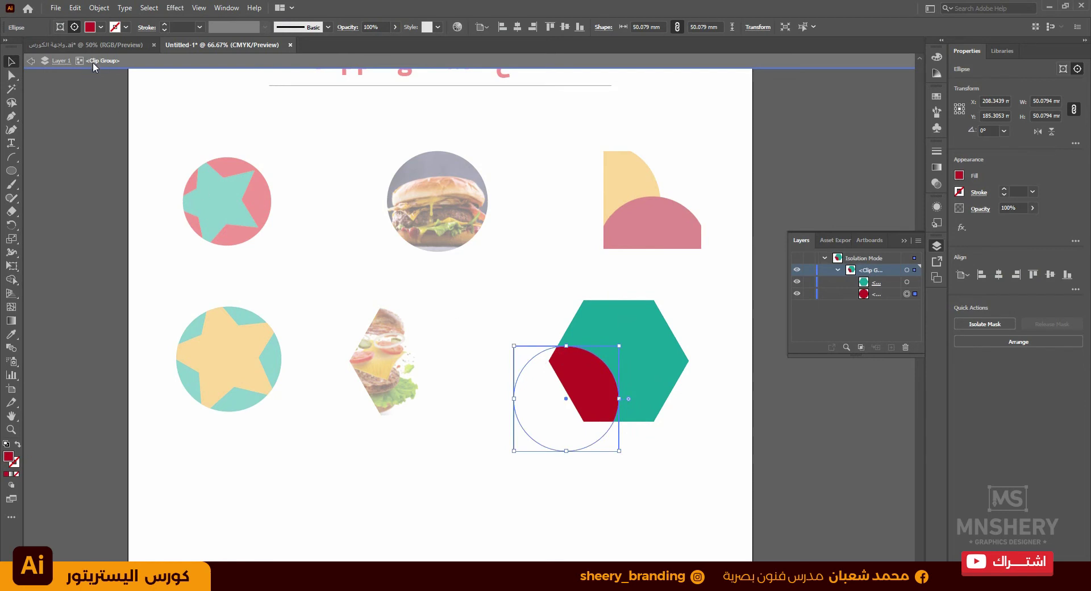
pyautogui.click(15, 171)
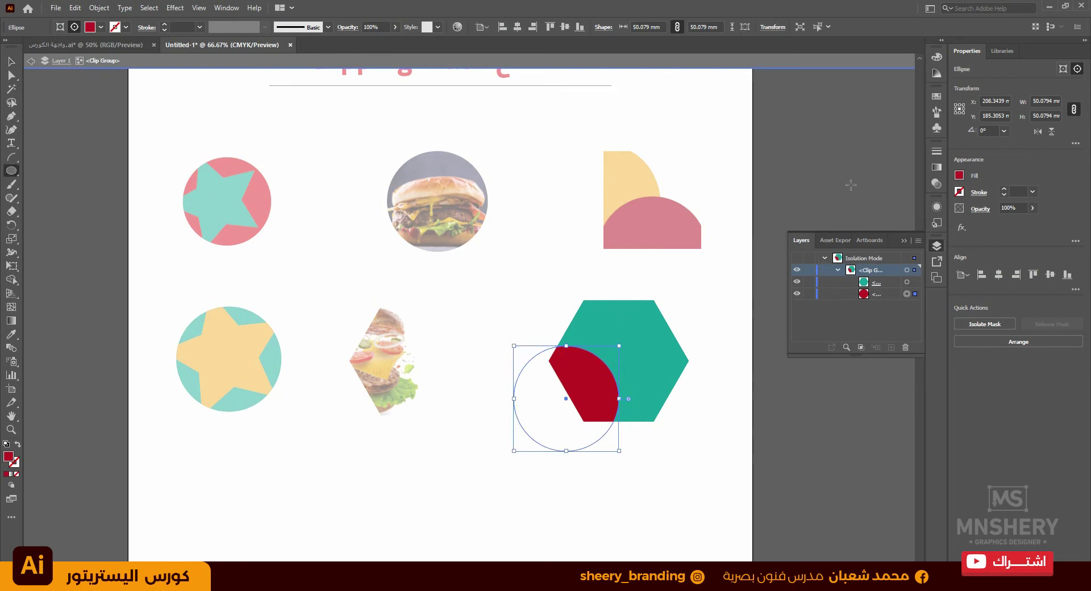
pyautogui.click(960, 176)
pyautogui.click(875, 215)
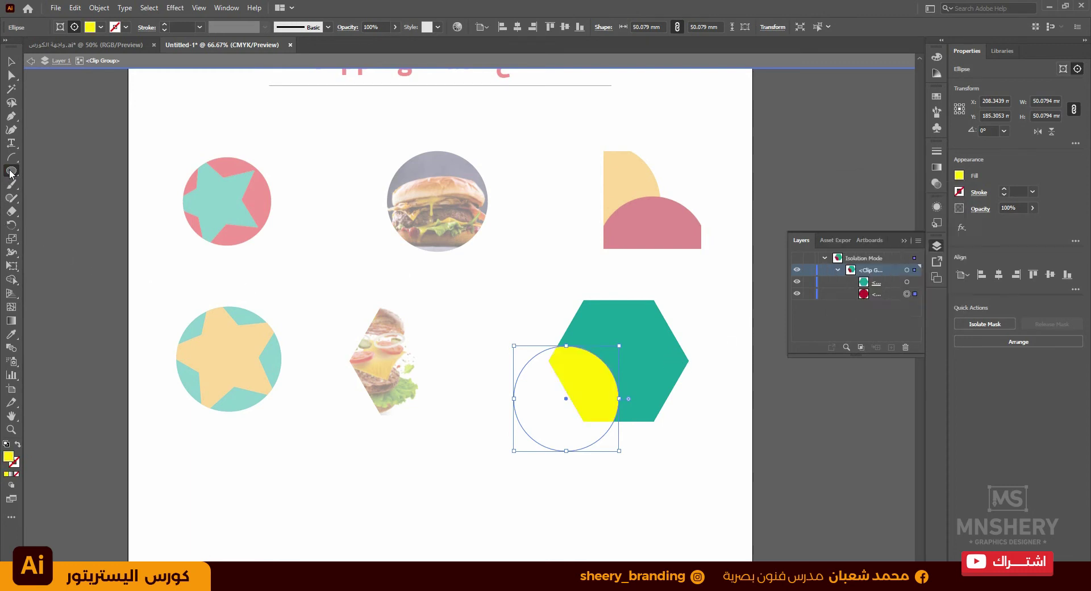
pyautogui.click(676, 351)
# - Draw a new ellipse right of the hexagon inside the clip group and fill it red
pyautogui.press('Escape')
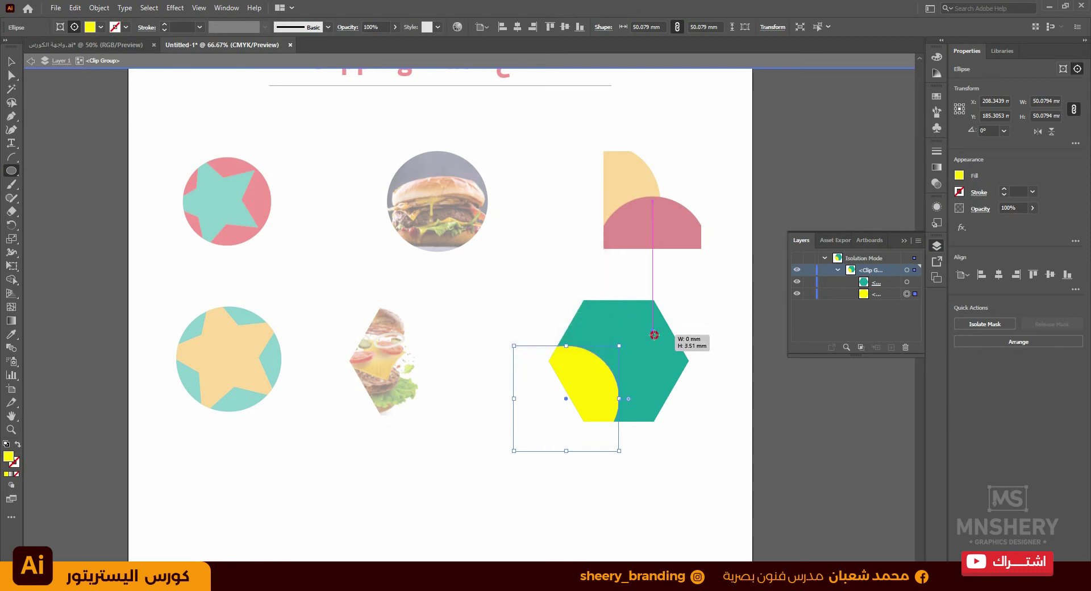
pyautogui.moveTo(652, 327); pyautogui.dragTo(740, 421)
pyautogui.click(960, 175)
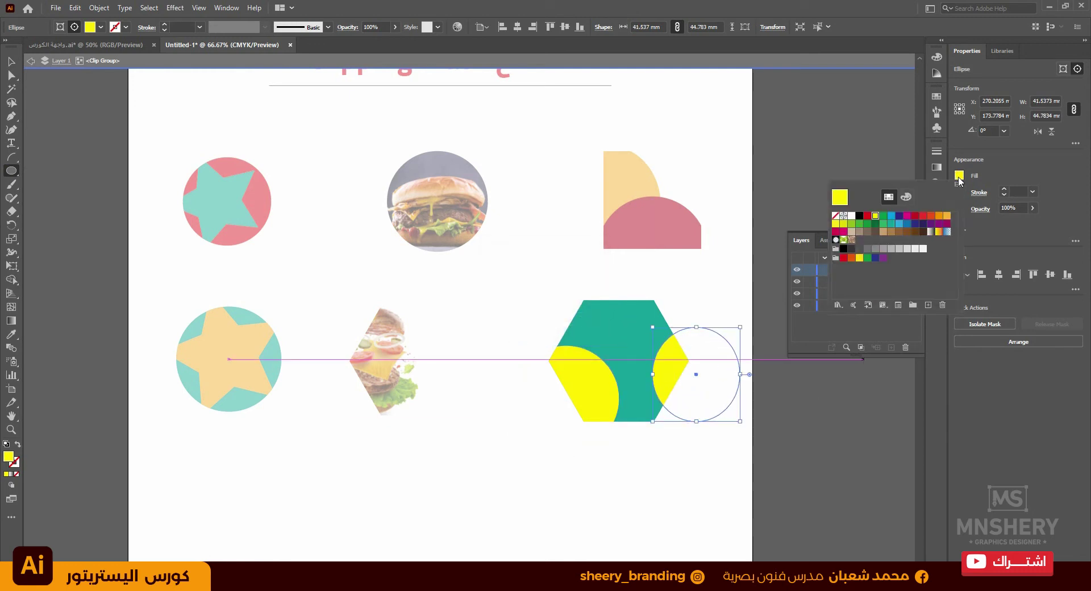
pyautogui.click(923, 216)
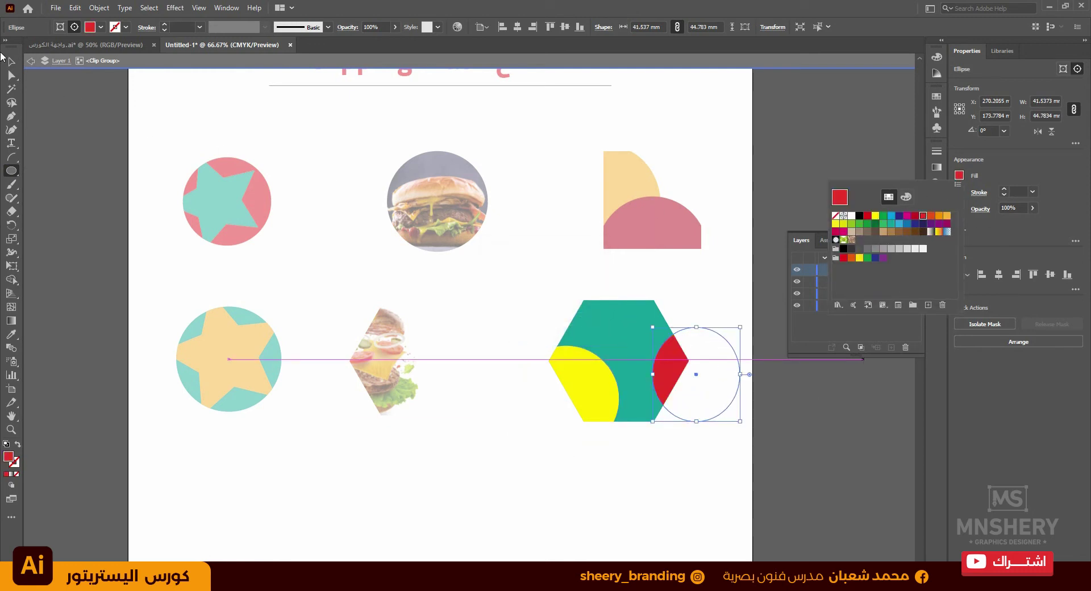
pyautogui.click(26, 68)
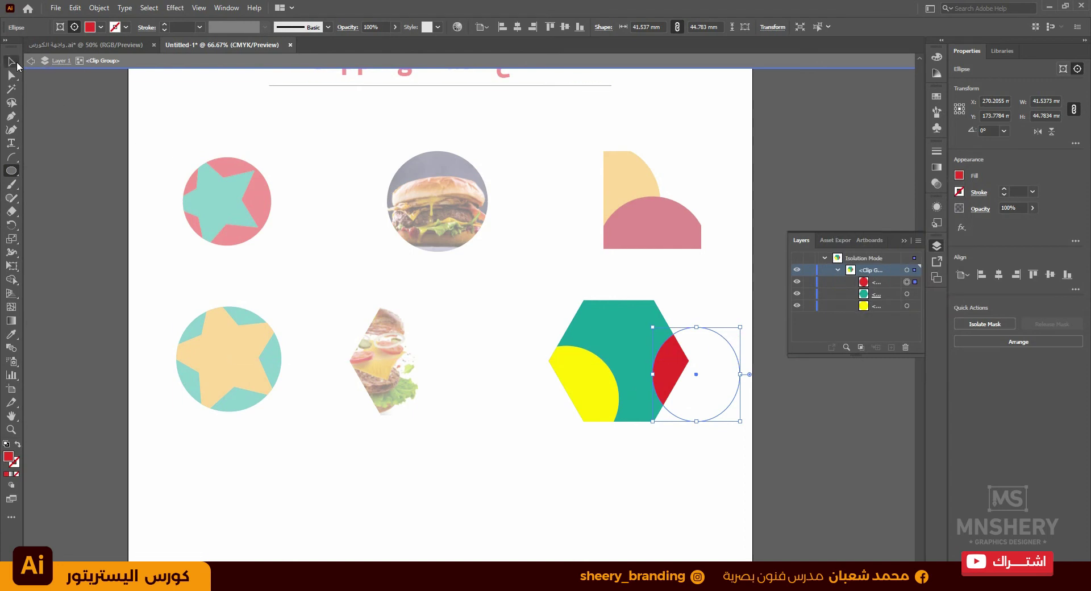
# - Move the red circle 10 mm left, enlarge it to about 49 × 51 mm, and exit isolation mode
pyautogui.click(12, 61)
pyautogui.moveTo(668, 359); pyautogui.dragTo(622, 379)
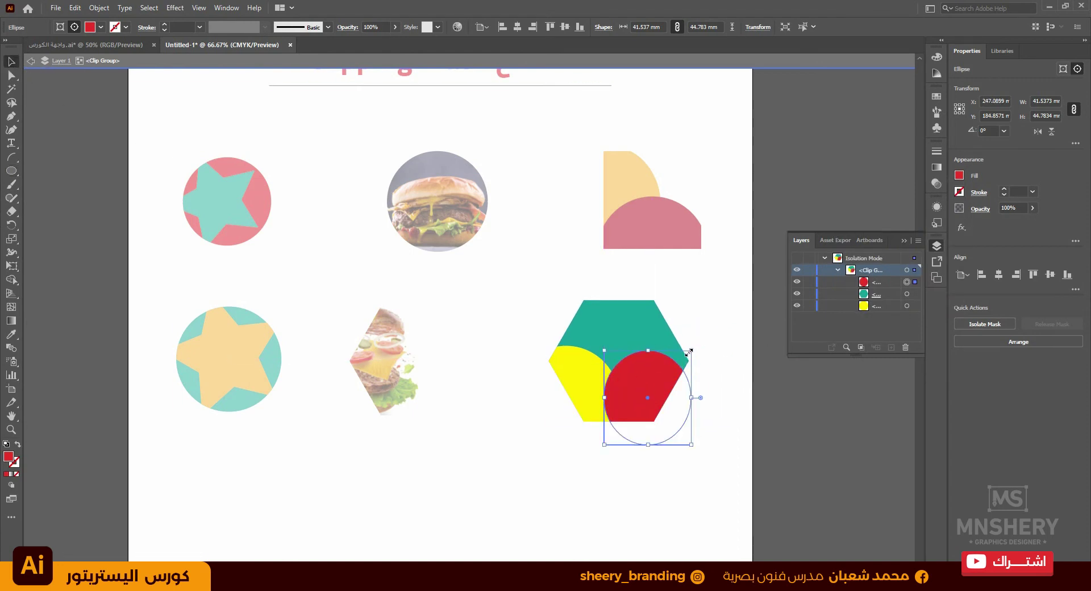
pyautogui.moveTo(691, 351); pyautogui.dragTo(709, 338)
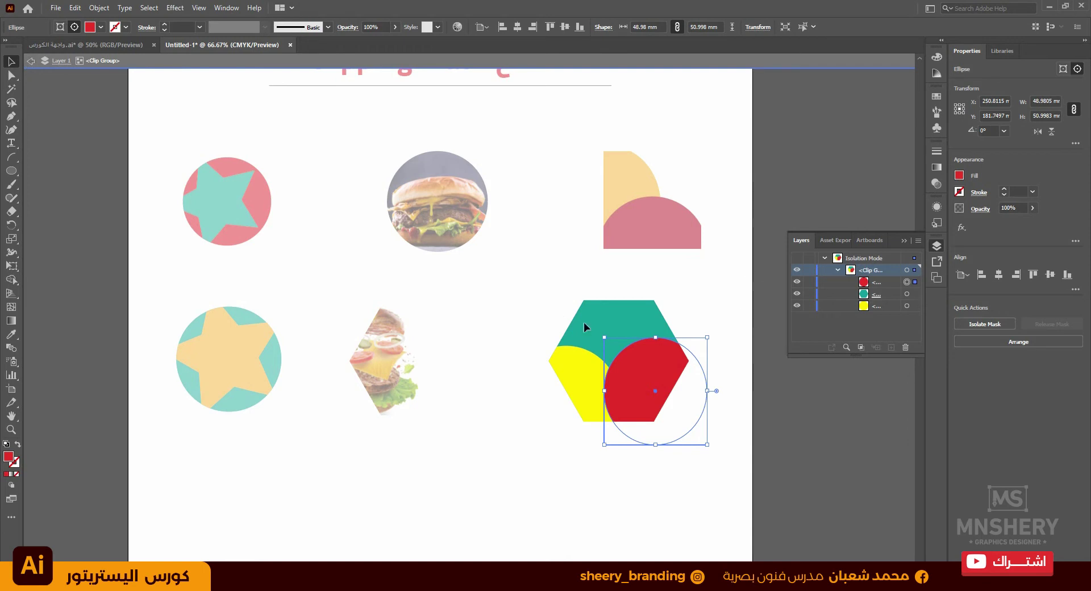
pyautogui.doubleClick(513, 482)
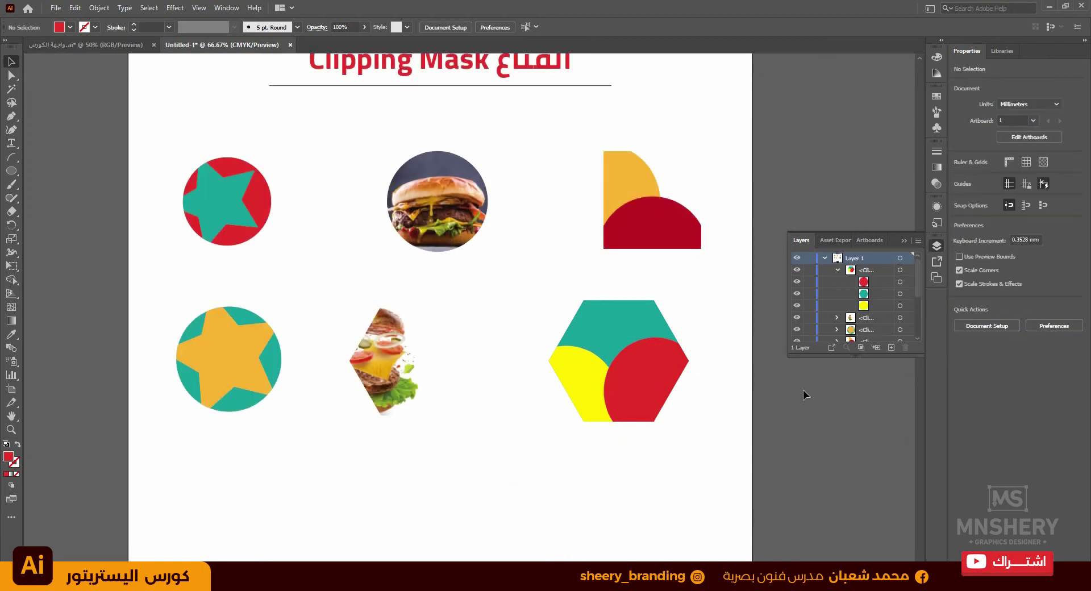
# - Deselect the finished hexagon group and scroll down to the gradient and leaf-image row
pyautogui.click(624, 302)
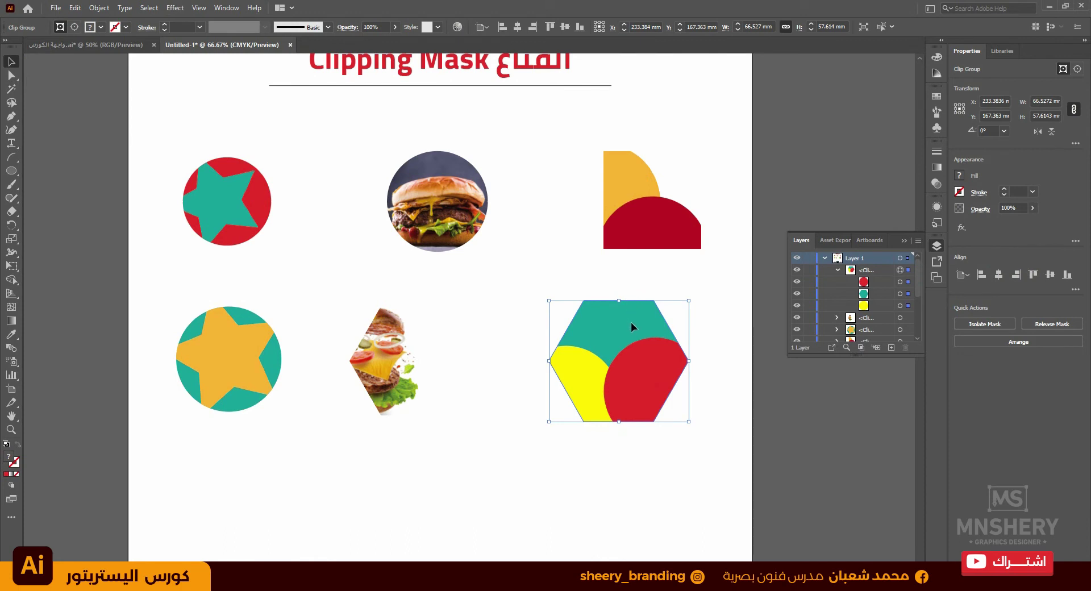
pyautogui.click(510, 455)
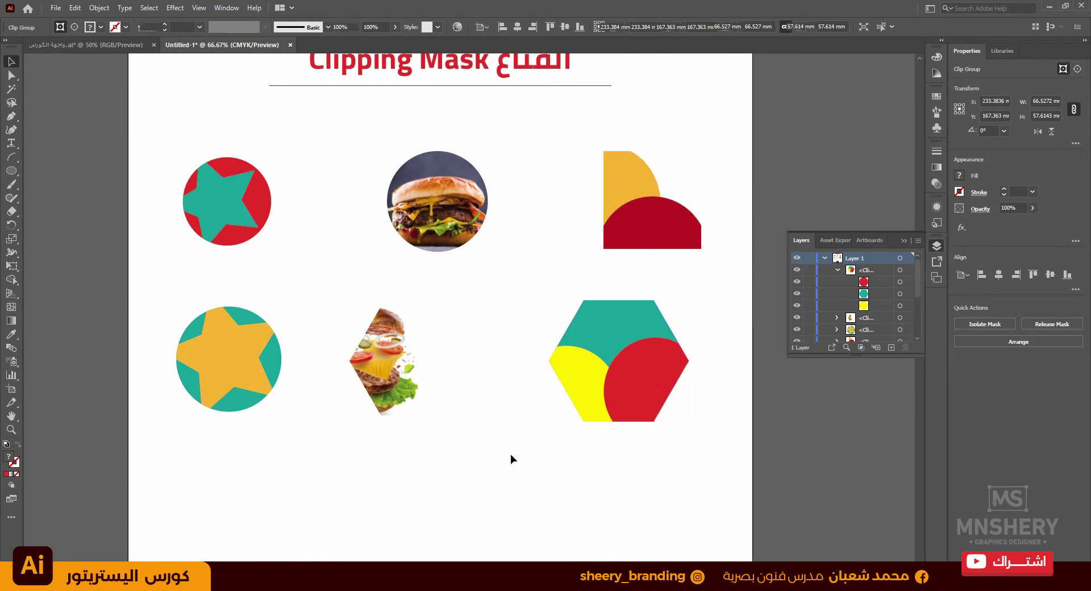
pyautogui.scroll(-1, 520, 305)
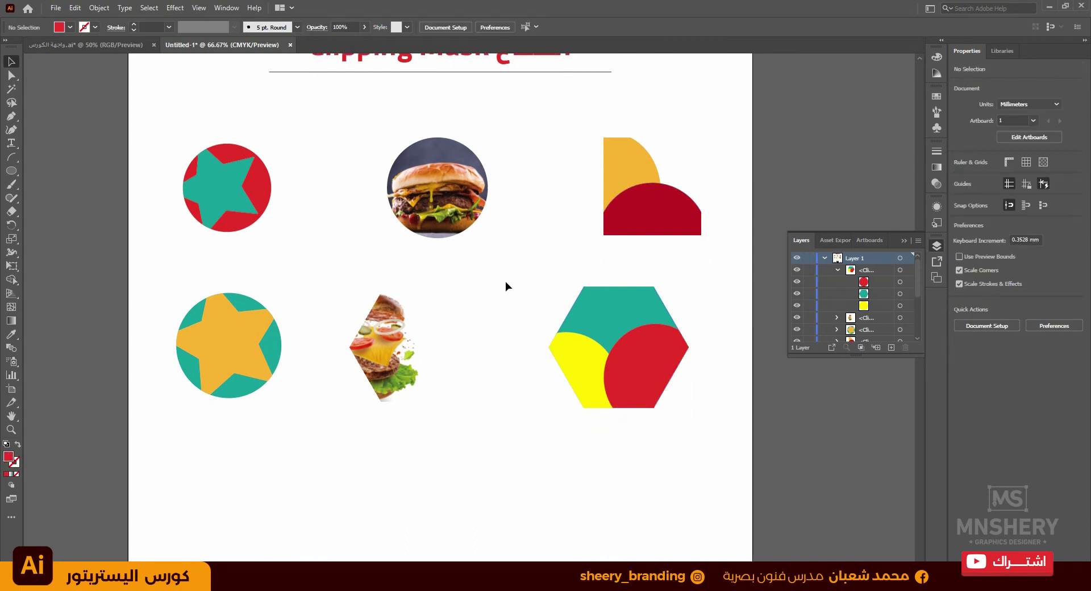
pyautogui.scroll(-2, 507, 296)
pyautogui.scroll(-3, 523, 355)
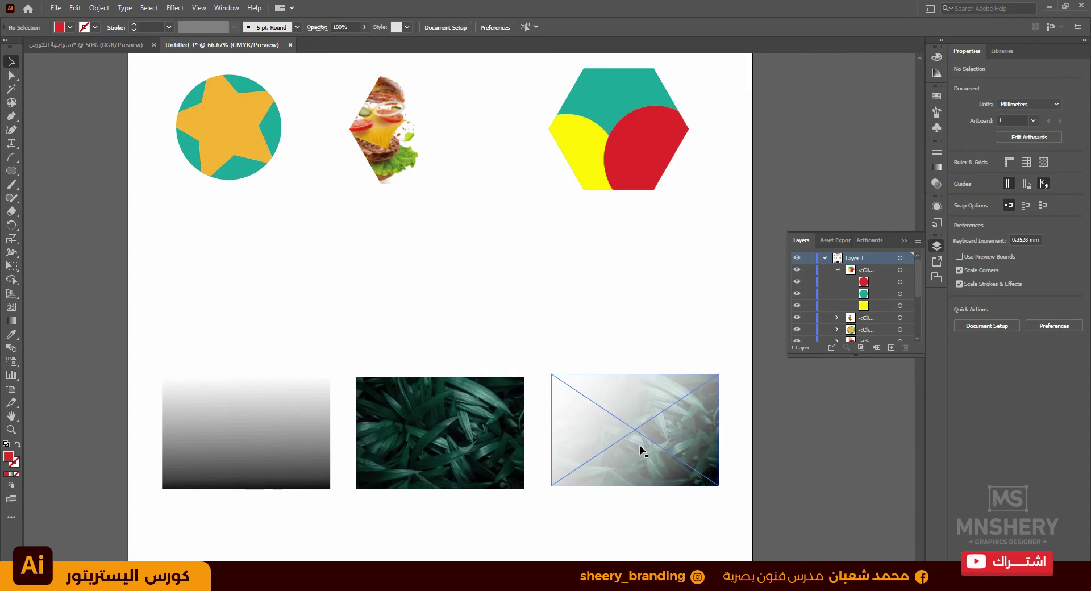
# - Inspect the leaf photos, then select the white-to-black gradient rectangle on the left
pyautogui.moveTo(639, 446); pyautogui.dragTo(642, 447)
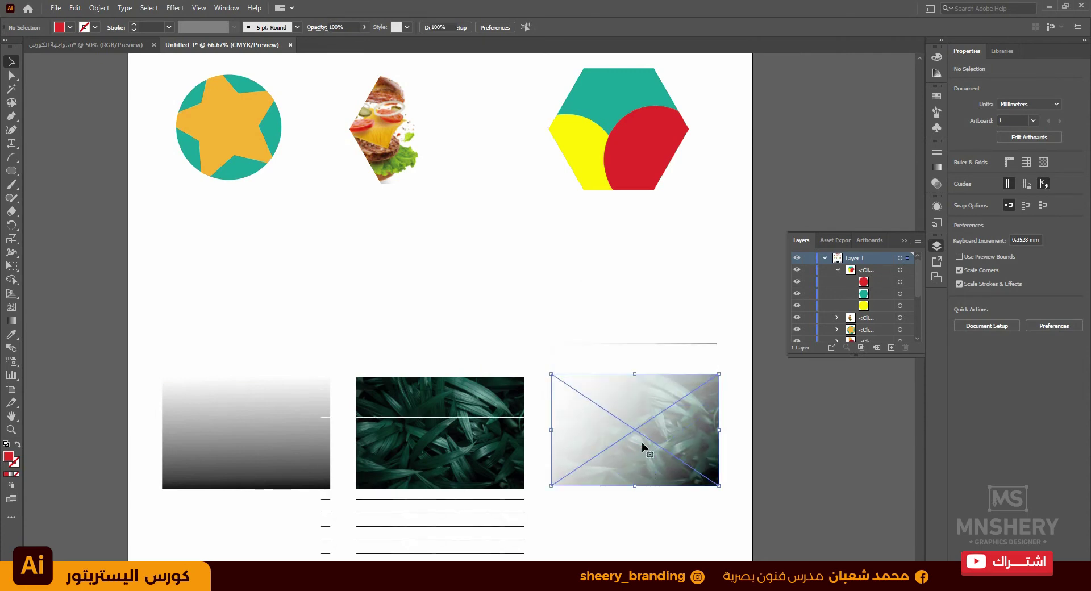
pyautogui.click(541, 306)
pyautogui.scroll(-1, 541, 316)
pyautogui.scroll(-1, 542, 318)
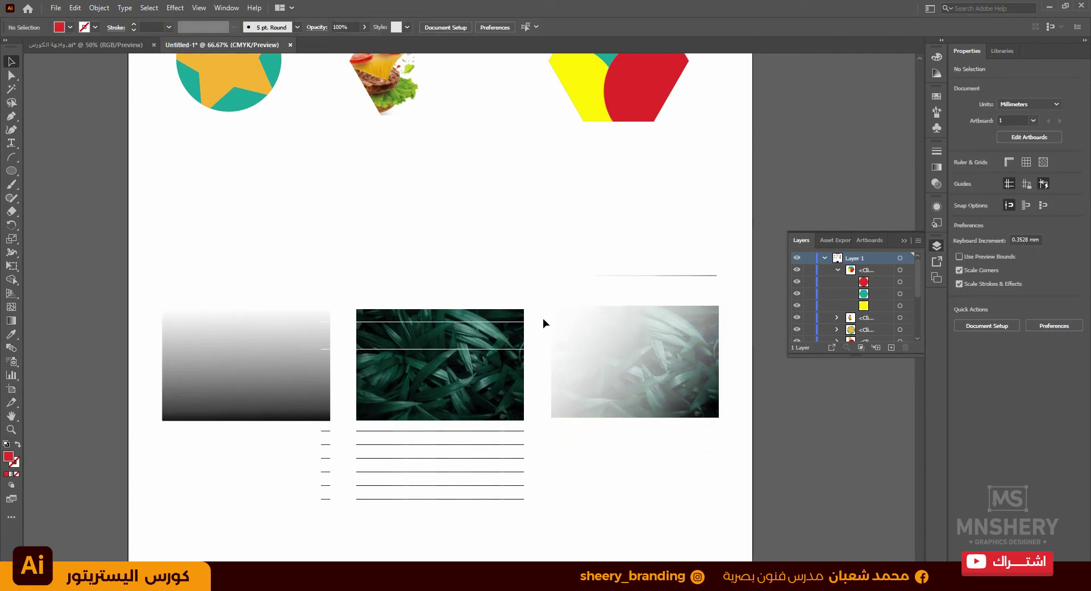
pyautogui.keyDown('alt'); pyautogui.scroll(-1, 542, 320); pyautogui.keyUp('alt')
pyautogui.keyDown('alt'); pyautogui.scroll(1, 564, 281); pyautogui.keyUp('alt')
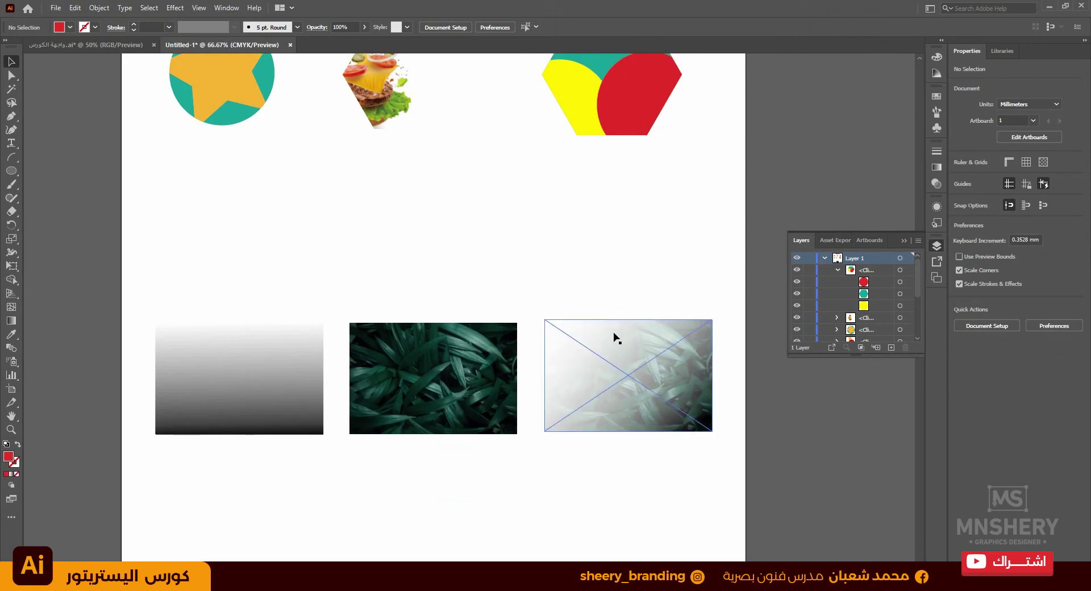
pyautogui.click(430, 392)
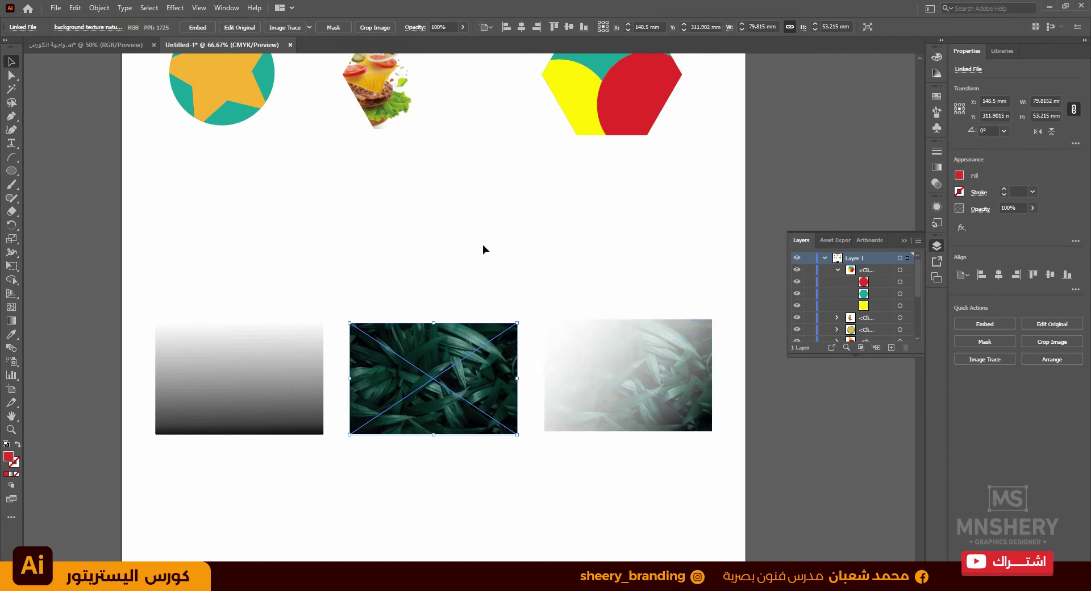
pyautogui.click(462, 243)
pyautogui.click(233, 391)
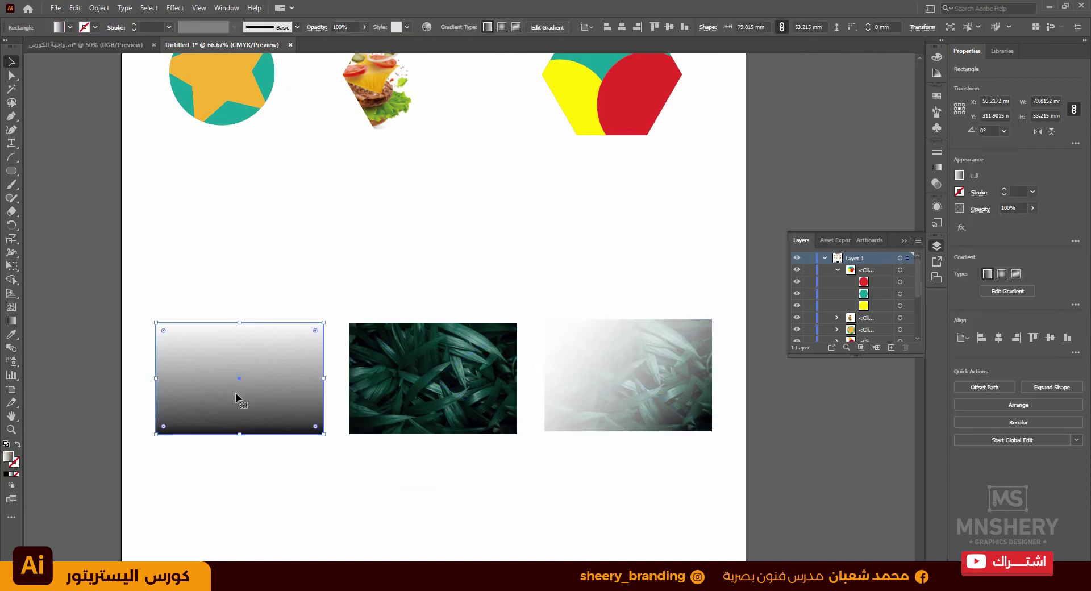
# - Delete the old gradient rectangle and draw a new rectangle in the empty left slot
pyautogui.press('Delete')
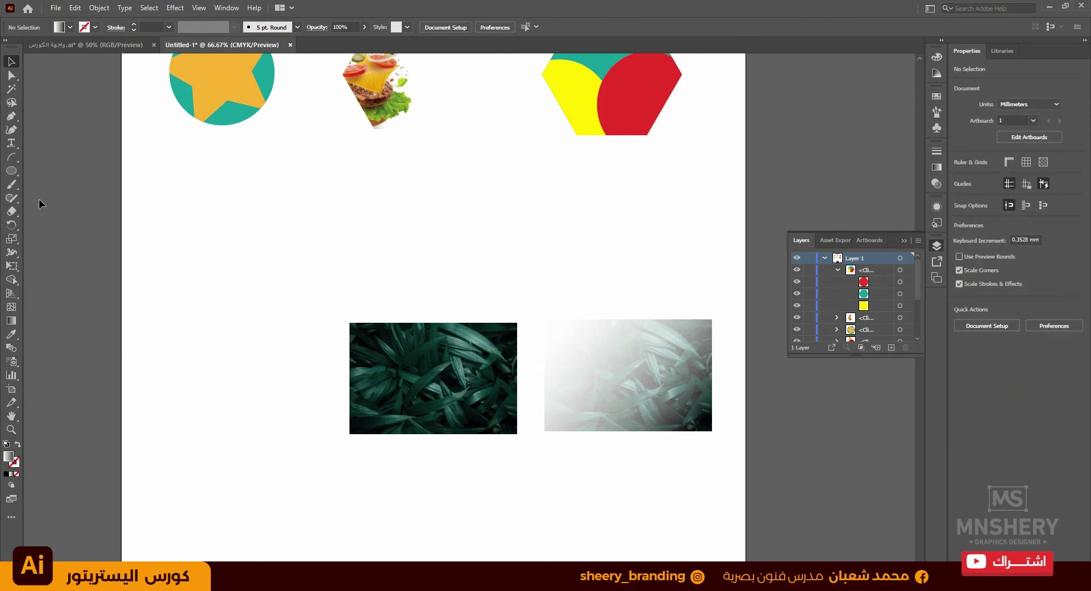
pyautogui.rightClick(11, 171)
pyautogui.click(48, 175)
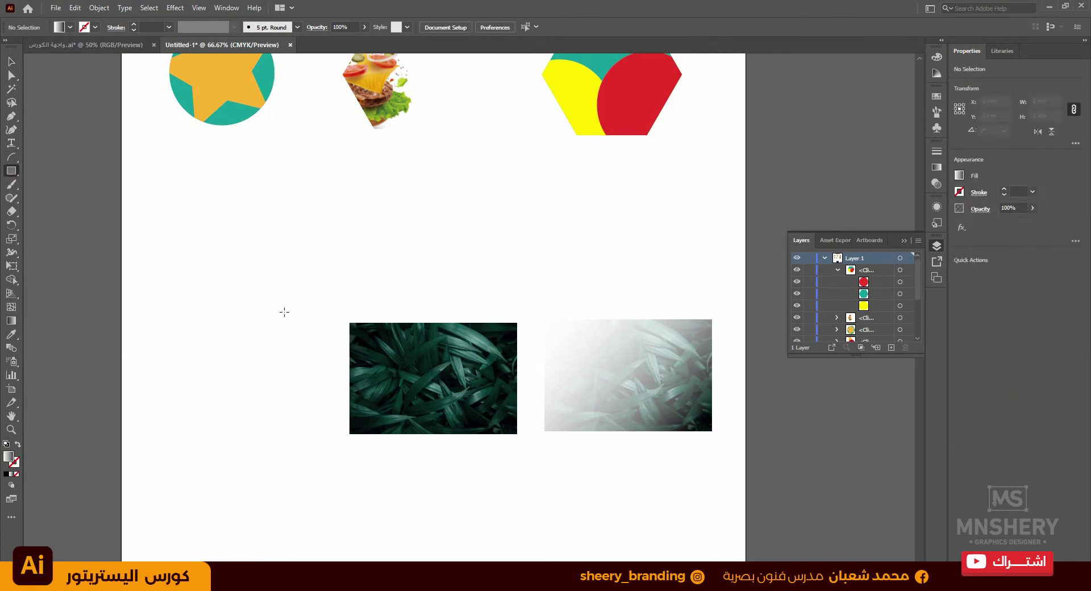
pyautogui.moveTo(349, 323)
pyautogui.mouseDown()
pyautogui.moveTo(526, 423)
pyautogui.moveTo(517, 434)
pyautogui.mouseUp()
pyautogui.click(11, 61)
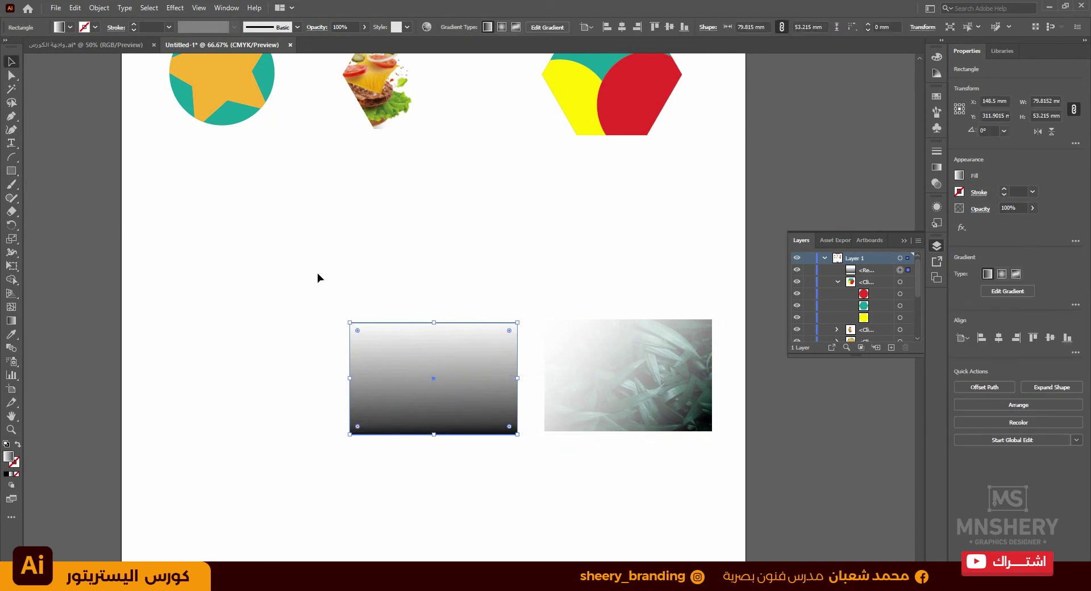
pyautogui.moveTo(463, 358); pyautogui.dragTo(279, 362)
# - Fill the new rectangle with the white-to-black gradient swatch
pyautogui.click(825, 258)
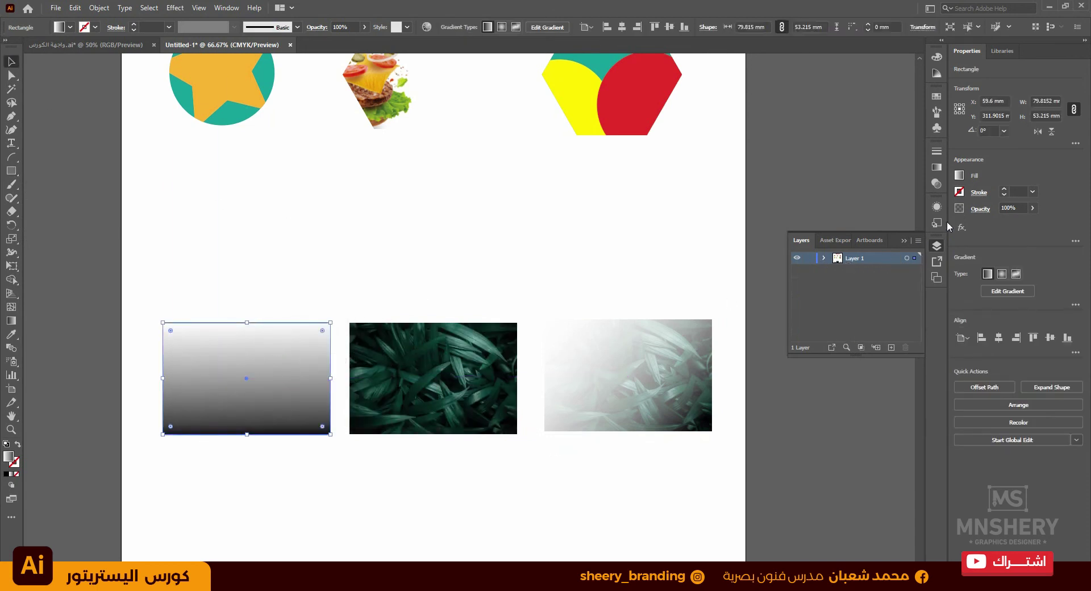
pyautogui.click(960, 176)
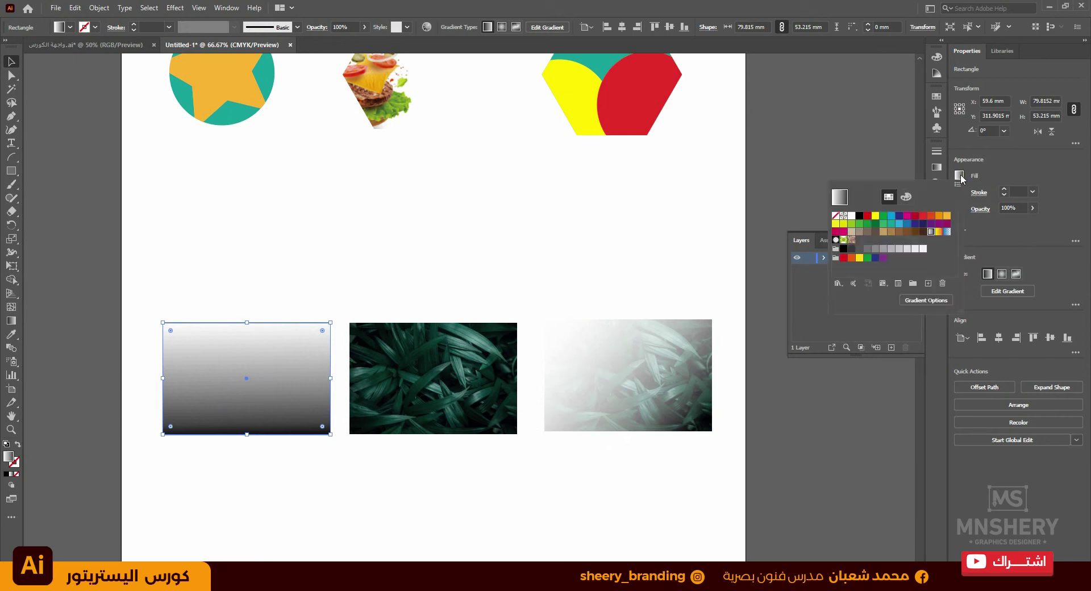
pyautogui.click(931, 232)
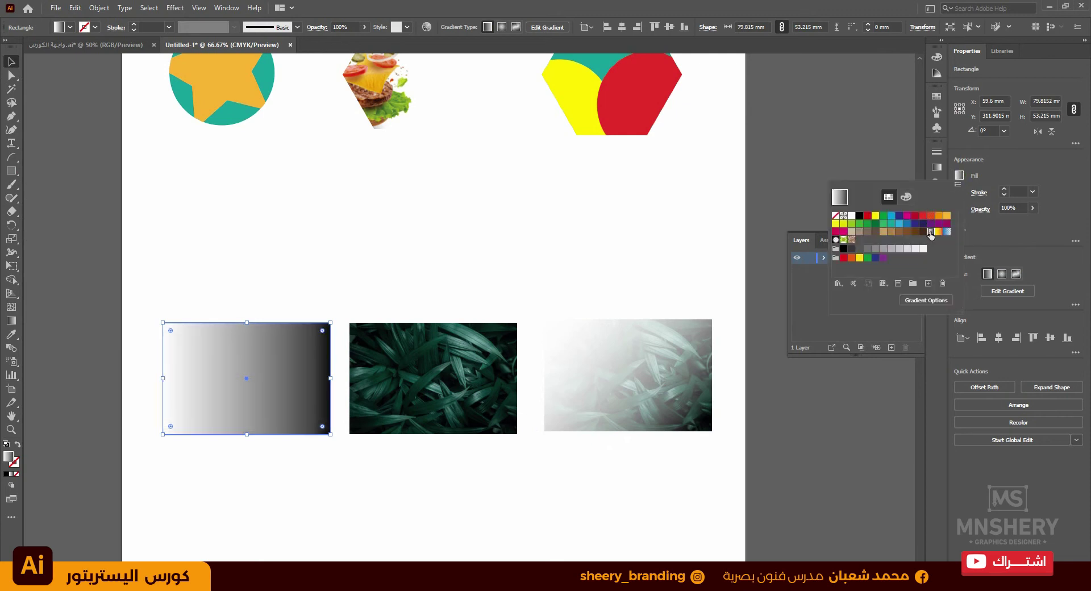
pyautogui.click(960, 176)
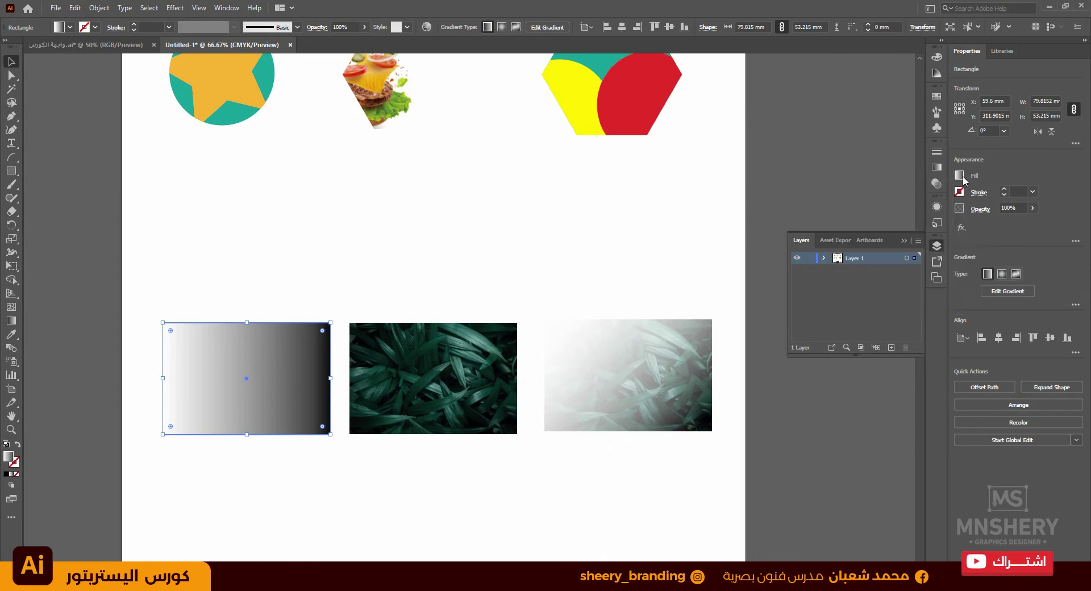
pyautogui.click(12, 321)
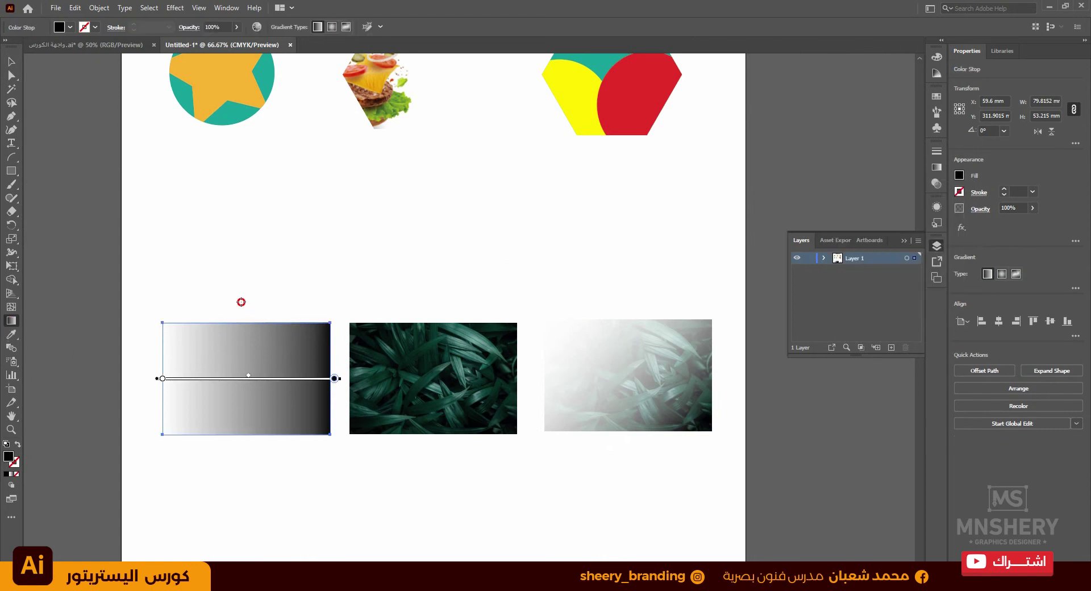
# - Run the rectangle's gradient vertically, white at top to black at bottom, and reselect the rectangle
pyautogui.moveTo(241, 302); pyautogui.dragTo(241, 489)
pyautogui.moveTo(183, 374); pyautogui.dragTo(326, 377)
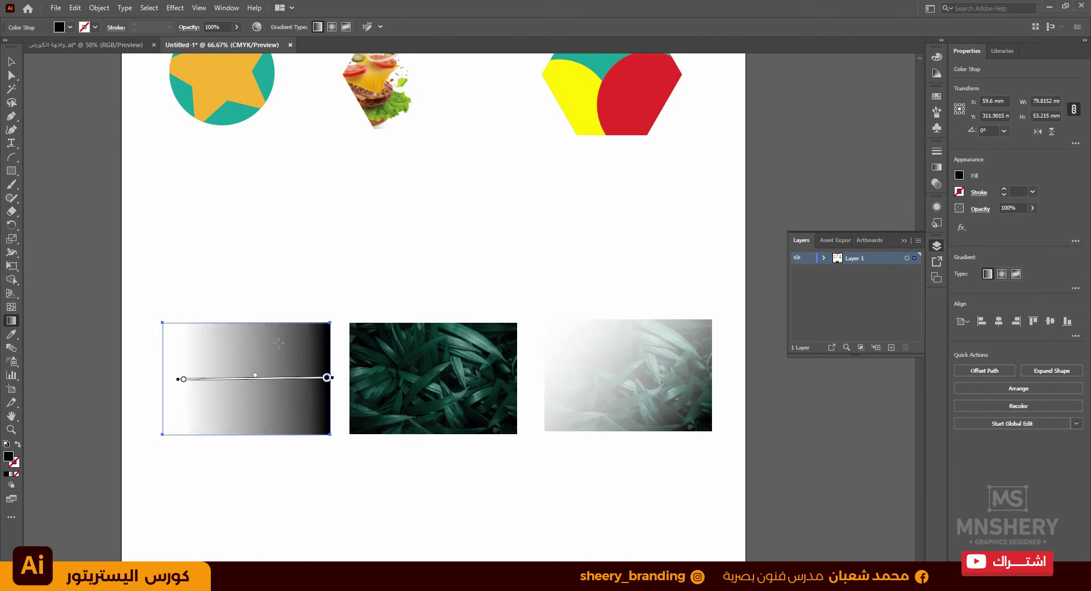
pyautogui.moveTo(264, 328)
pyautogui.mouseDown()
pyautogui.moveTo(264, 438)
pyautogui.moveTo(246, 439)
pyautogui.mouseUp()
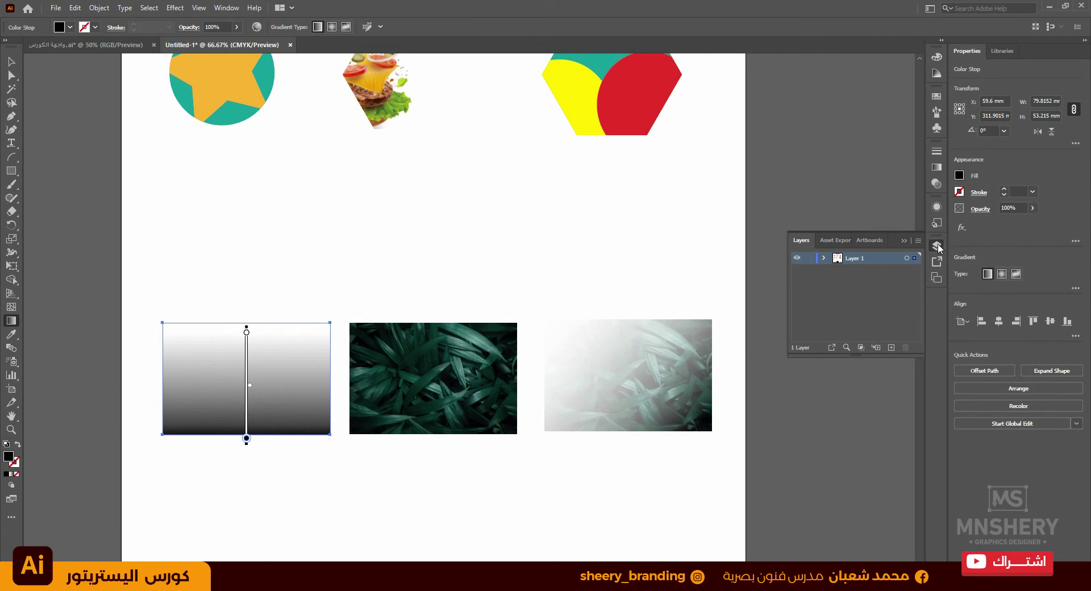
pyautogui.click(938, 246)
pyautogui.click(11, 61)
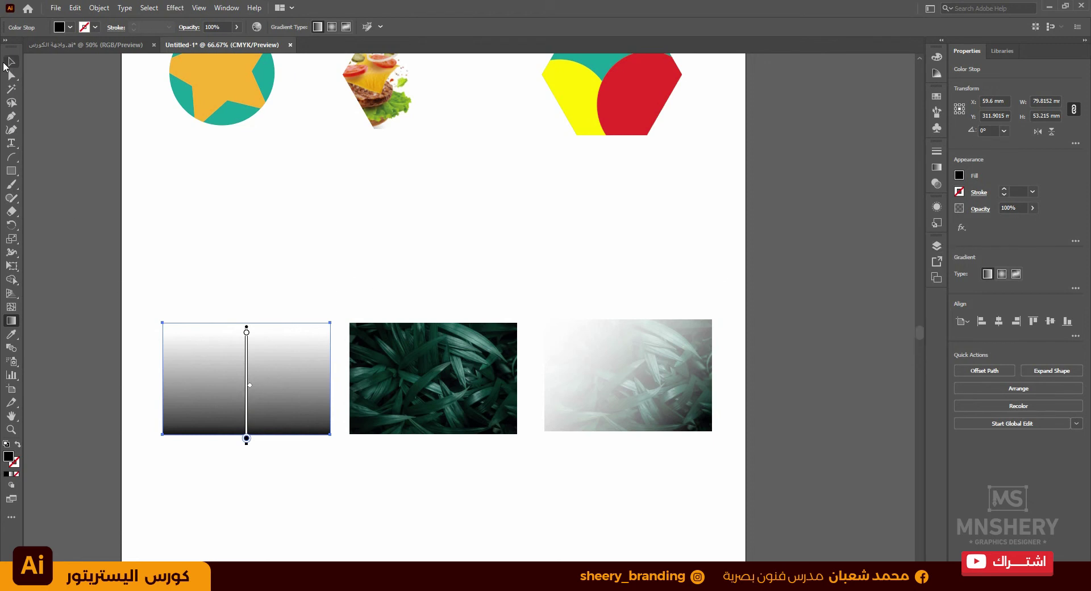
pyautogui.moveTo(186, 284); pyautogui.dragTo(292, 464)
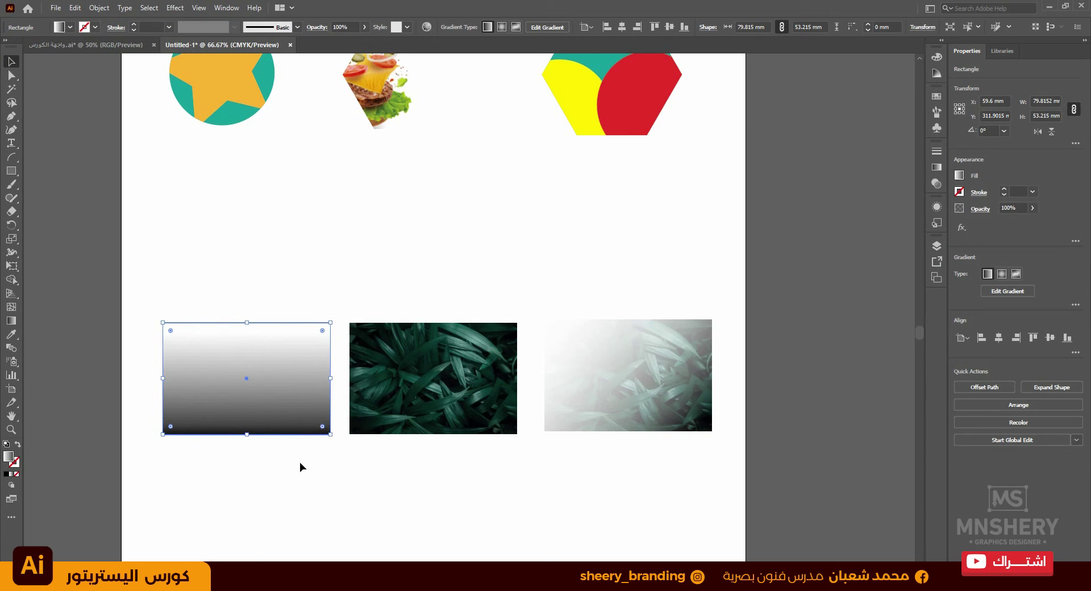
# - Show the Transparency panel and move the gradient rectangle over the dark leaf photo
pyautogui.click(937, 184)
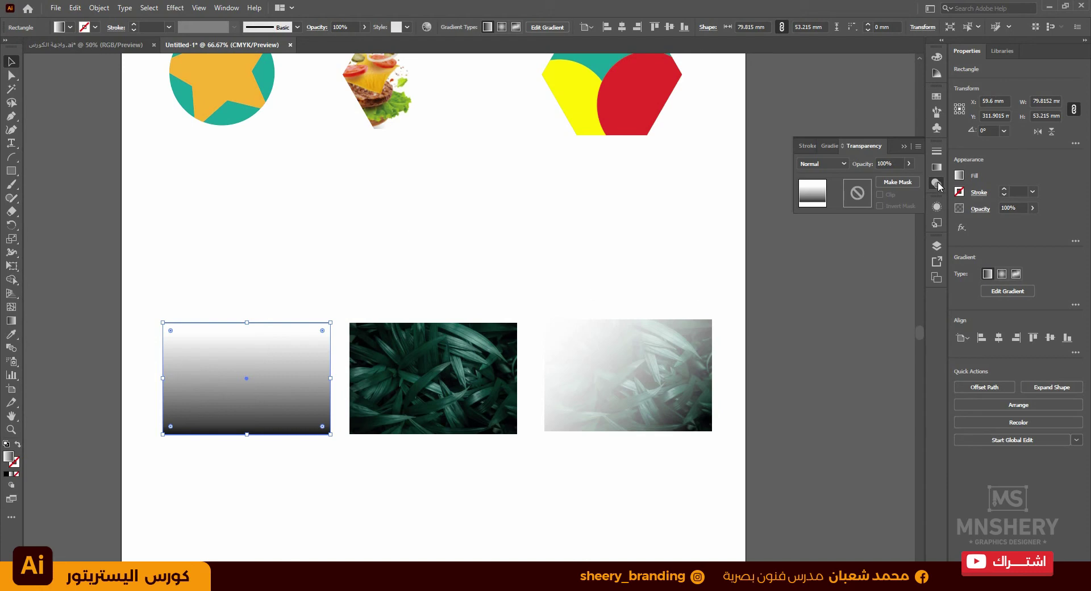
pyautogui.click(223, 8)
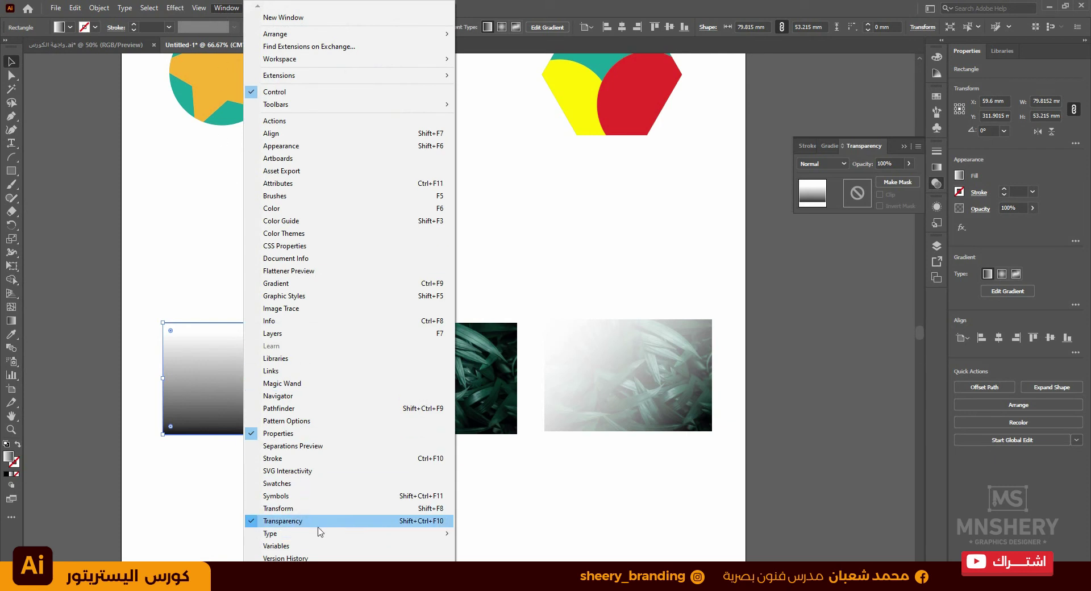
pyautogui.click(272, 470)
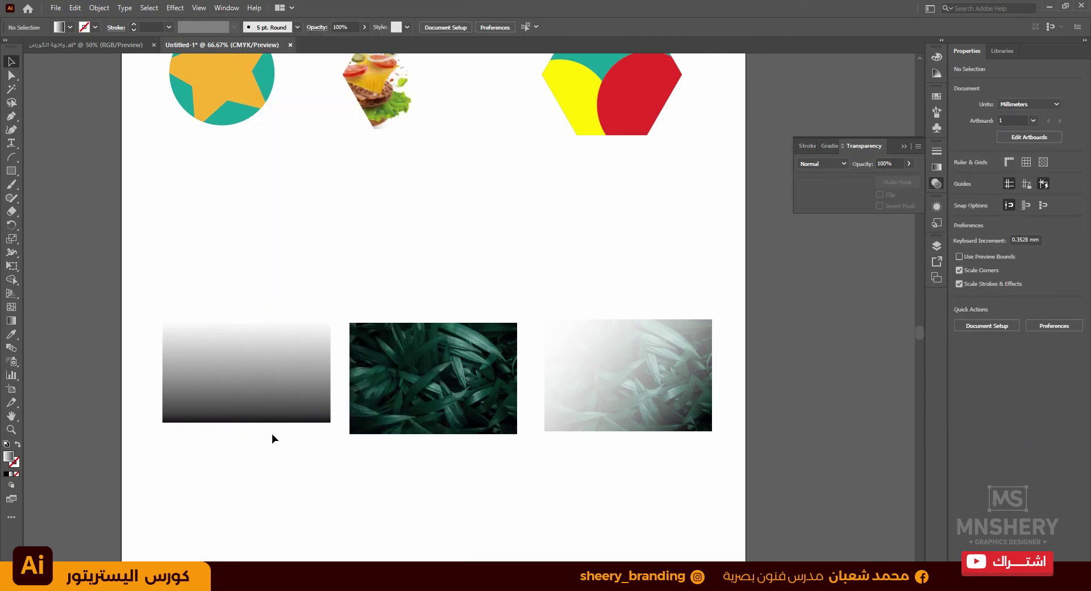
pyautogui.moveTo(248, 362)
pyautogui.mouseDown()
pyautogui.moveTo(248, 377)
pyautogui.moveTo(423, 391)
pyautogui.mouseUp()
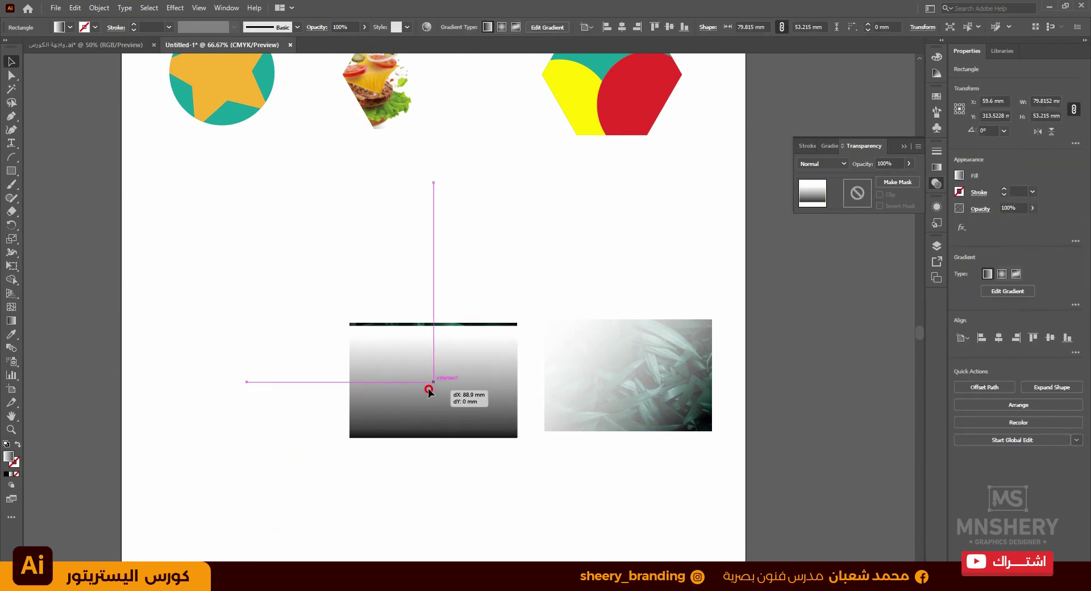
pyautogui.moveTo(423, 391); pyautogui.dragTo(429, 383)
pyautogui.click(225, 479)
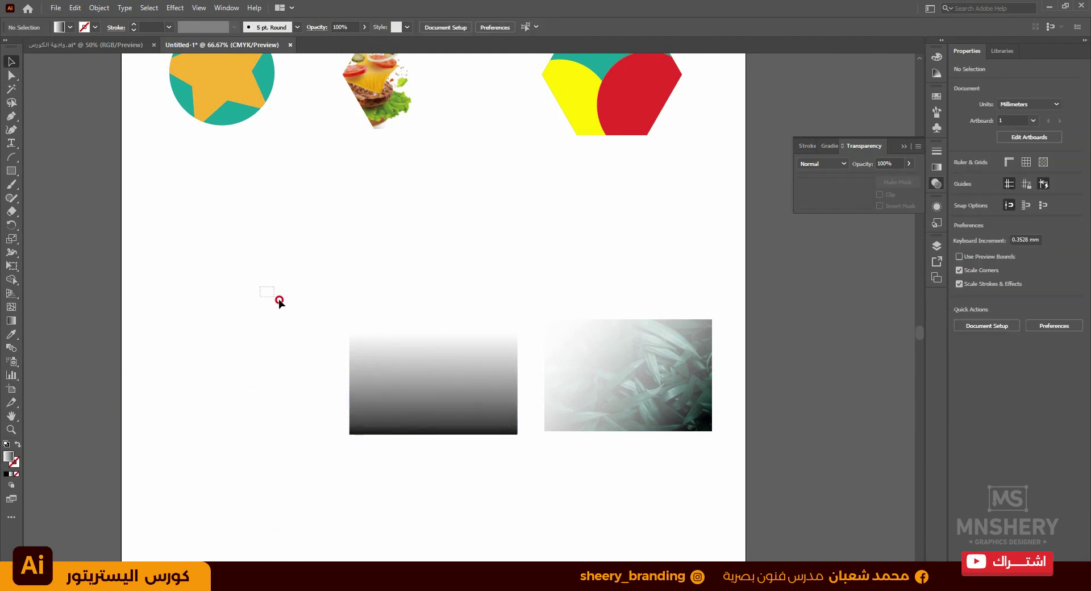
# - Make an opacity mask from the gradient rectangle over the dark leaf photo
pyautogui.moveTo(278, 299); pyautogui.dragTo(469, 471)
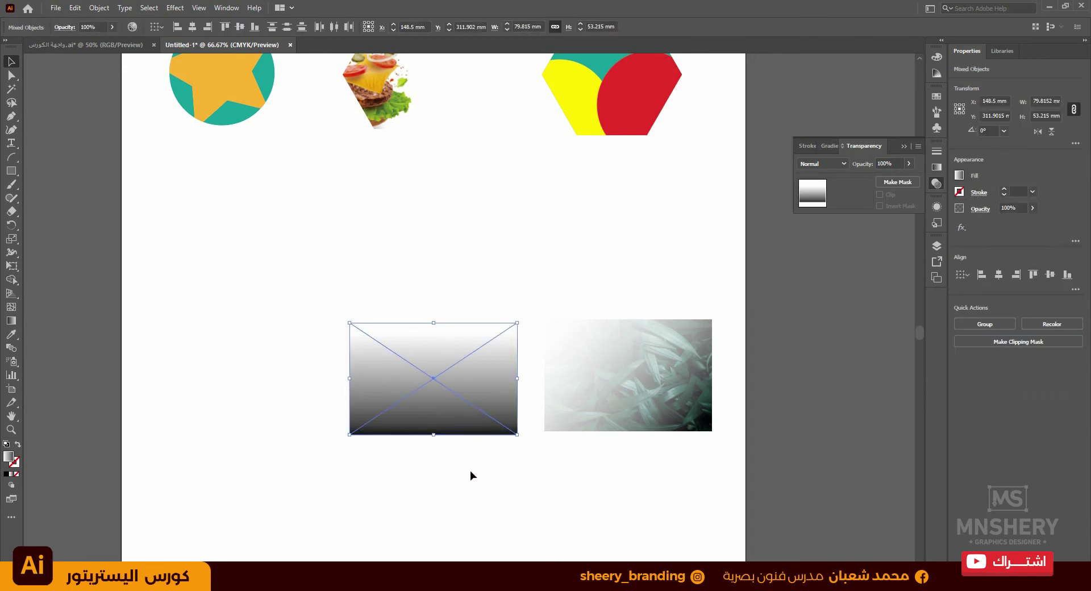
pyautogui.click(900, 184)
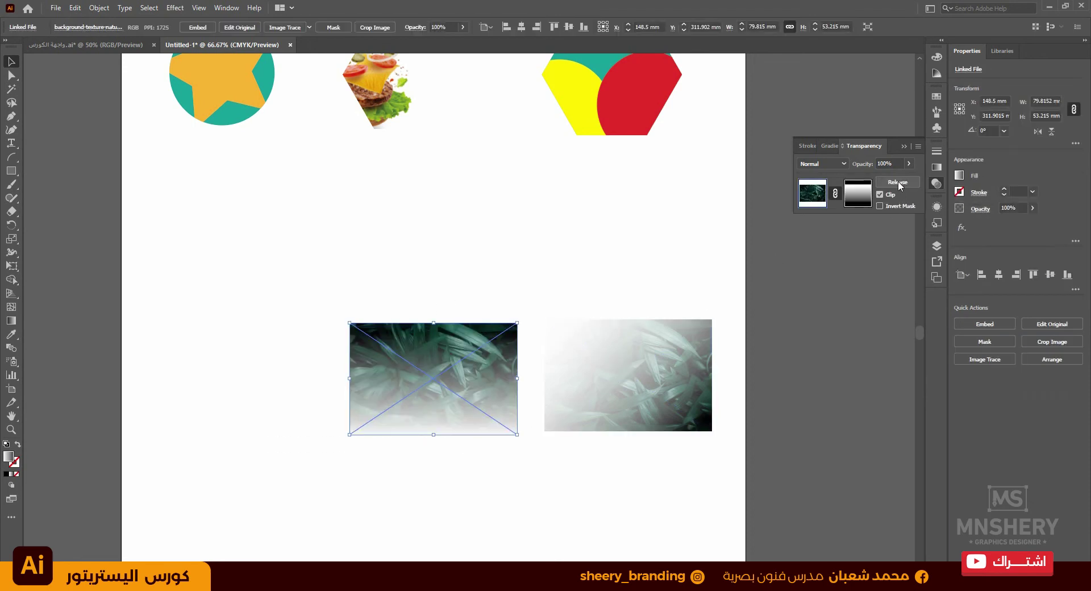
pyautogui.click(419, 272)
pyautogui.click(433, 348)
# - Delete both leaf photos and the hexagon-clipped burger group
pyautogui.click(345, 255)
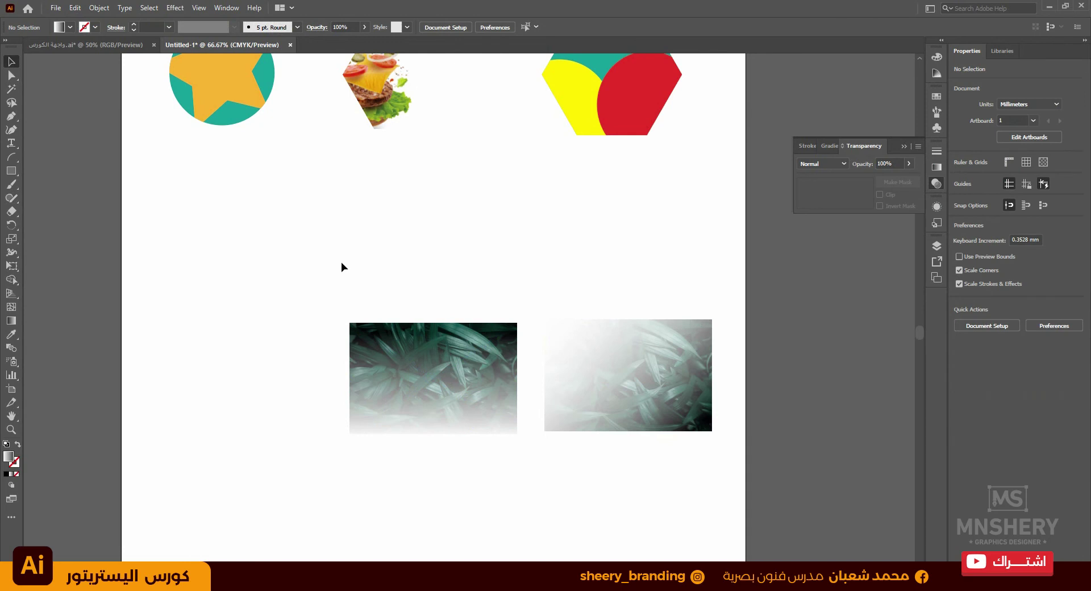
pyautogui.scroll(3, 341, 266)
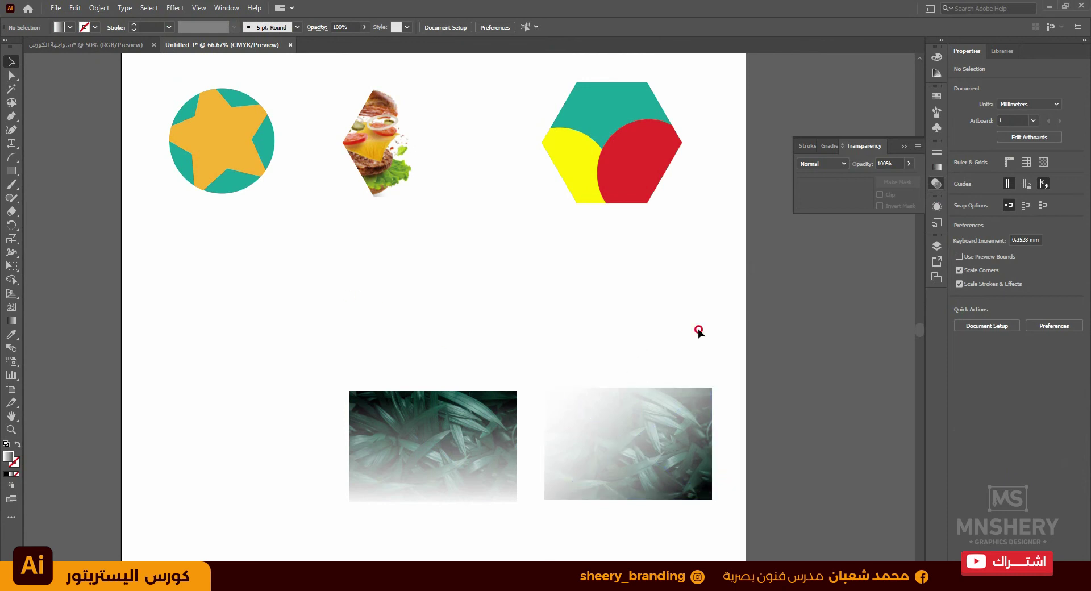
pyautogui.moveTo(698, 328); pyautogui.dragTo(304, 557)
pyautogui.press('Delete')
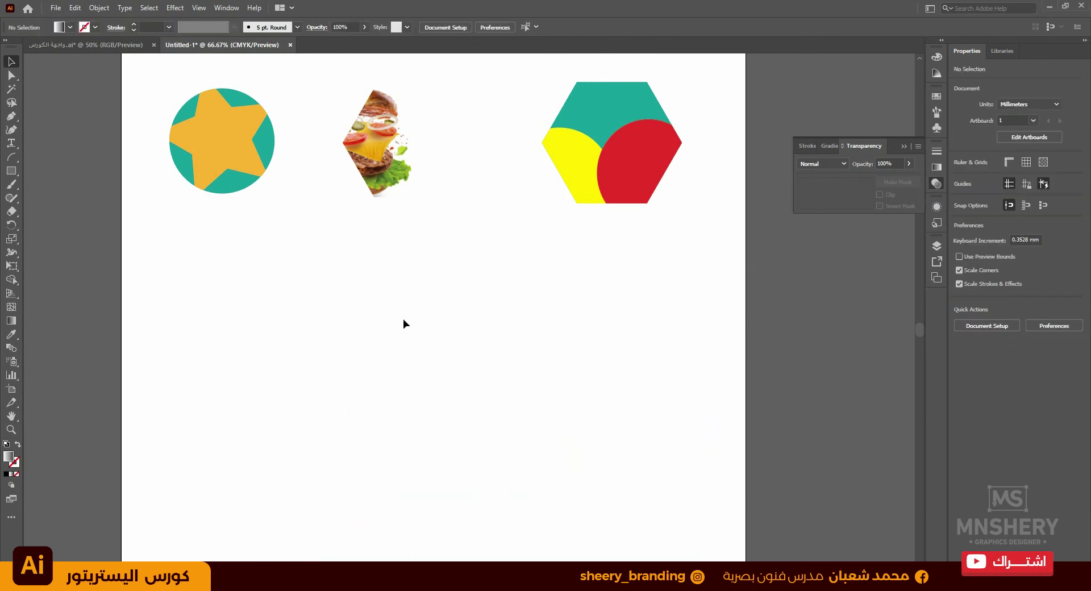
pyautogui.click(392, 159)
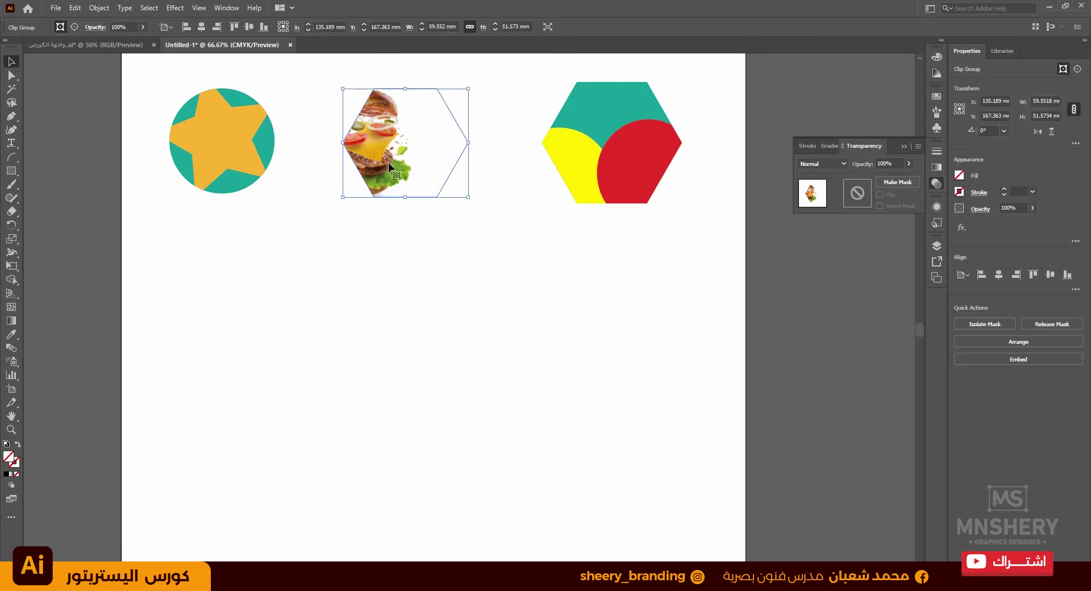
pyautogui.press('Delete')
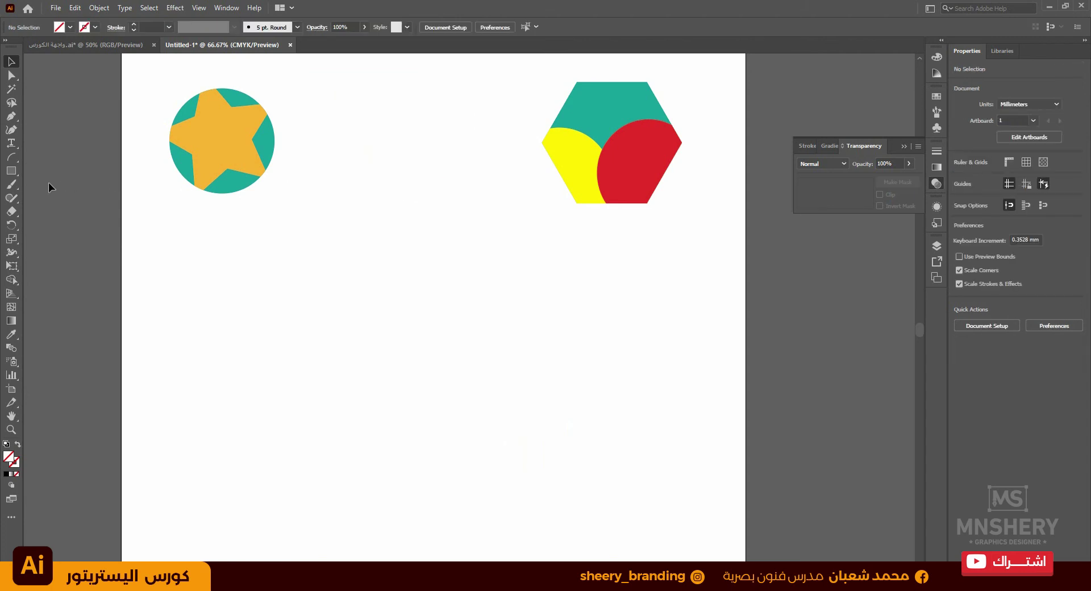
# - Draw a blue circle below the star-in-circle
pyautogui.moveTo(11, 171); pyautogui.dragTo(52, 198)
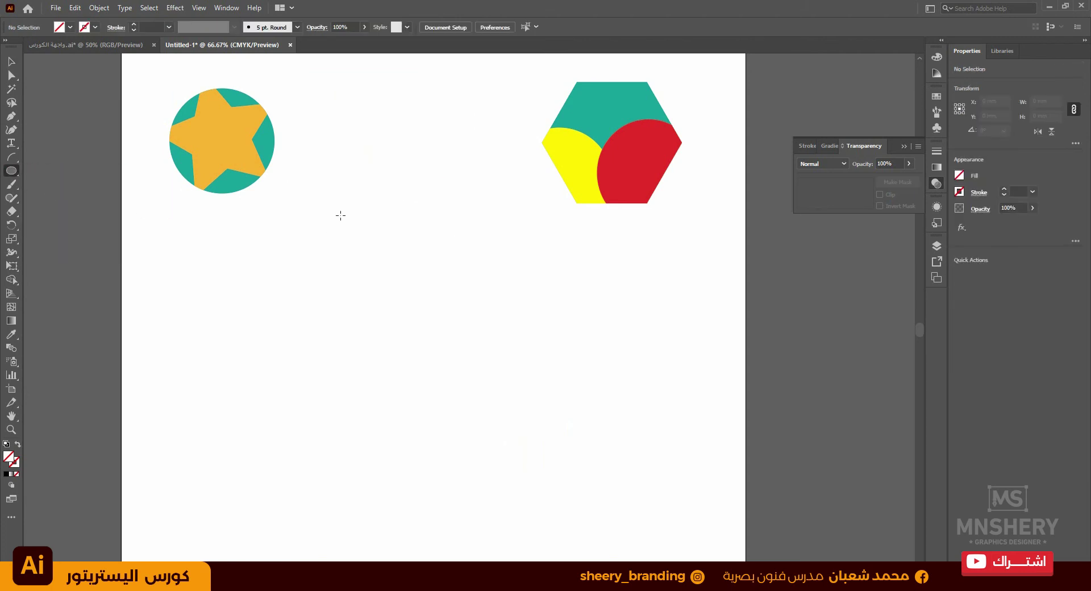
pyautogui.moveTo(309, 214); pyautogui.dragTo(383, 288)
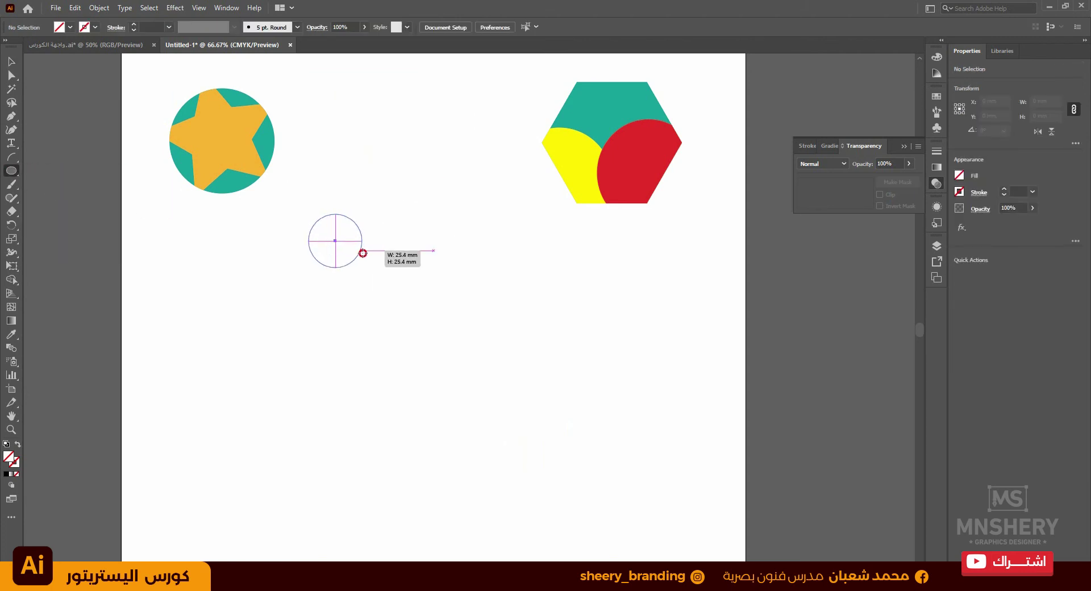
pyautogui.click(959, 175)
pyautogui.click(875, 223)
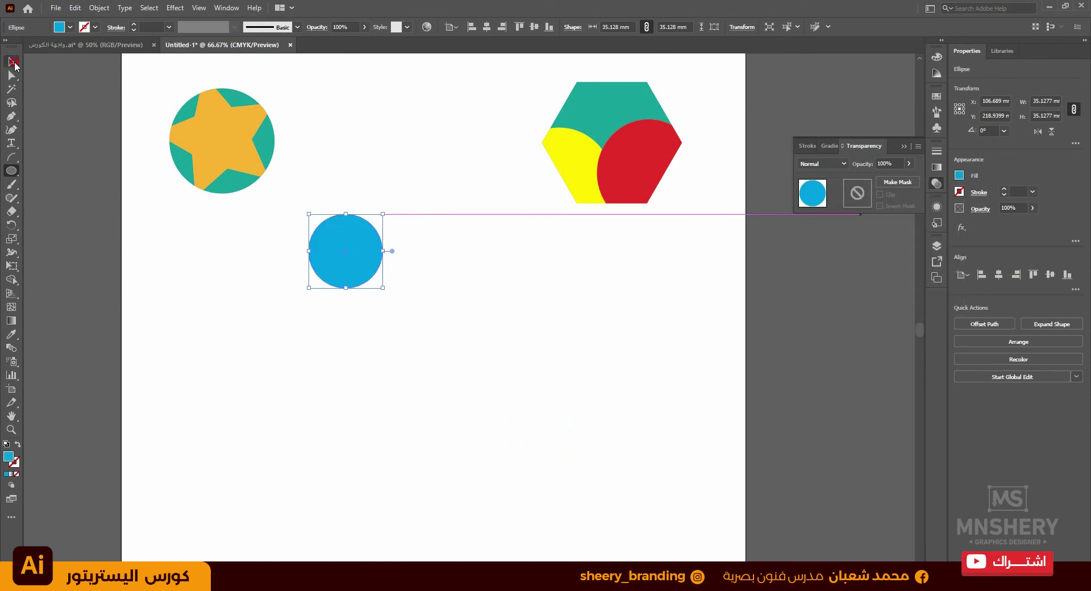
pyautogui.click(14, 63)
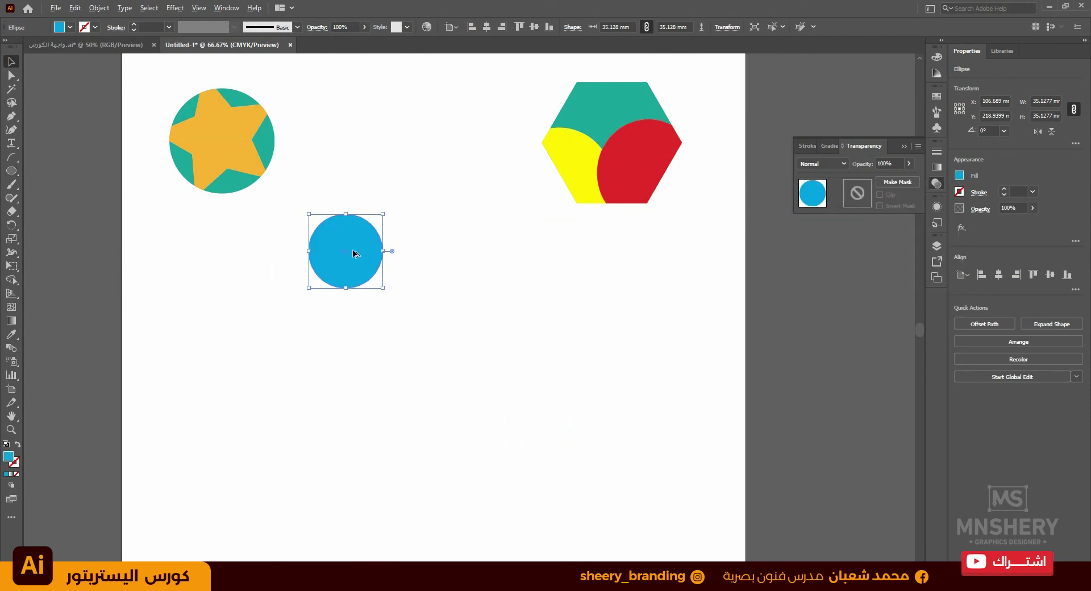
# - Duplicate the blue circles into a 2×2 grid and place the green watercolour image
pyautogui.moveTo(354, 253)
pyautogui.keyDown('alt'); pyautogui.mouseDown()
pyautogui.moveTo(445, 253)
pyautogui.moveTo(438, 334)
pyautogui.mouseUp(); pyautogui.keyUp('alt')
pyautogui.keyDown('shift'); pyautogui.click(372, 250); pyautogui.keyUp('shift')
pyautogui.click(529, 295)
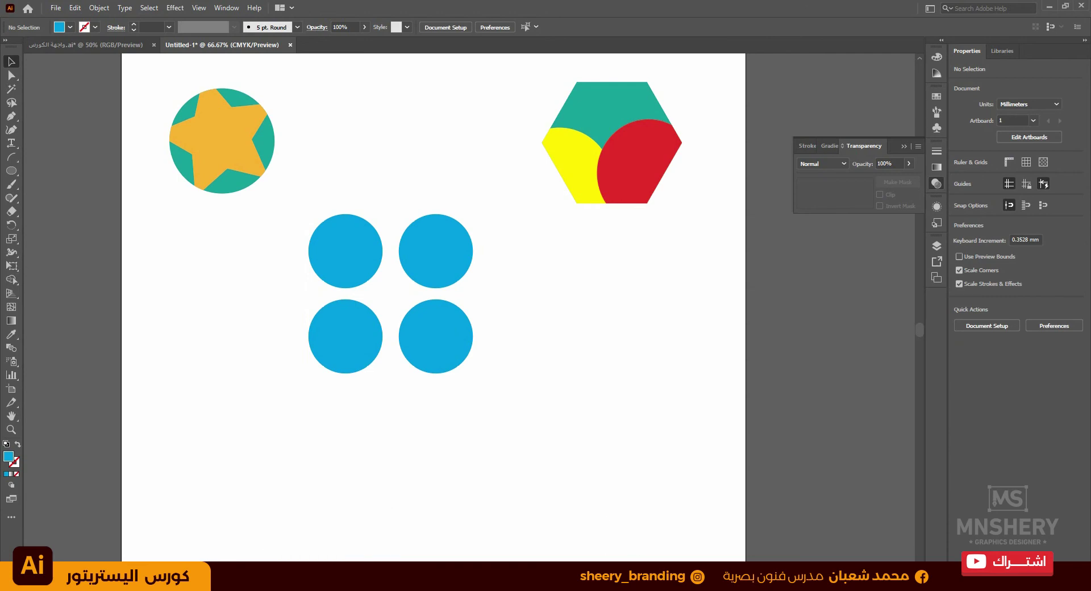
pyautogui.click(531, 513)
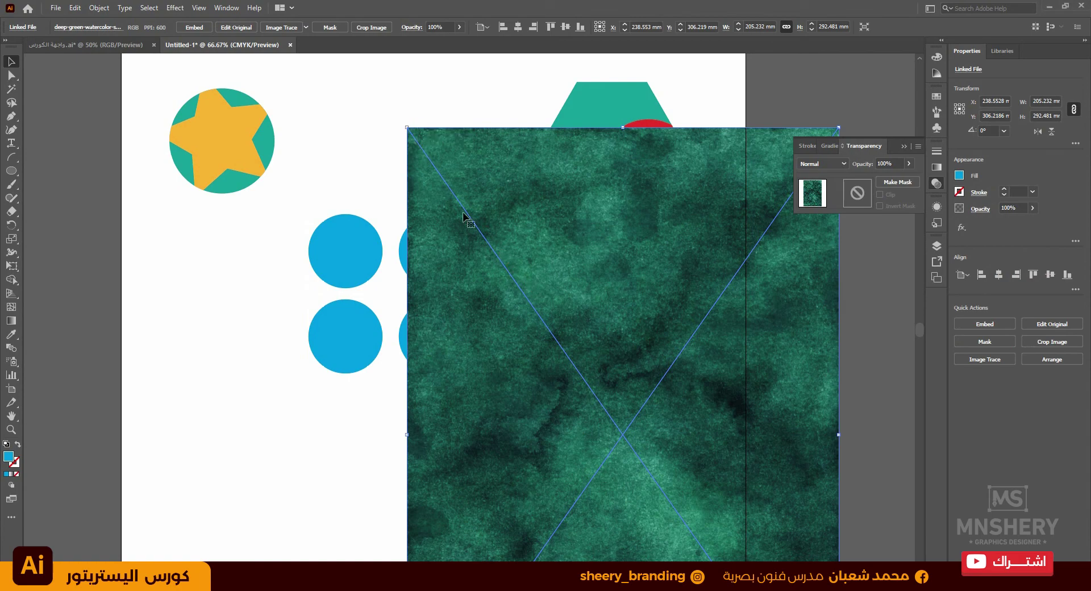
# - Scale the watercolor texture to about 85 × 122 mm and position it over the circle grid
pyautogui.moveTo(407, 127)
pyautogui.mouseDown()
pyautogui.moveTo(513, 252)
pyautogui.moveTo(660, 488)
pyautogui.mouseUp()
pyautogui.moveTo(731, 516); pyautogui.dragTo(382, 223)
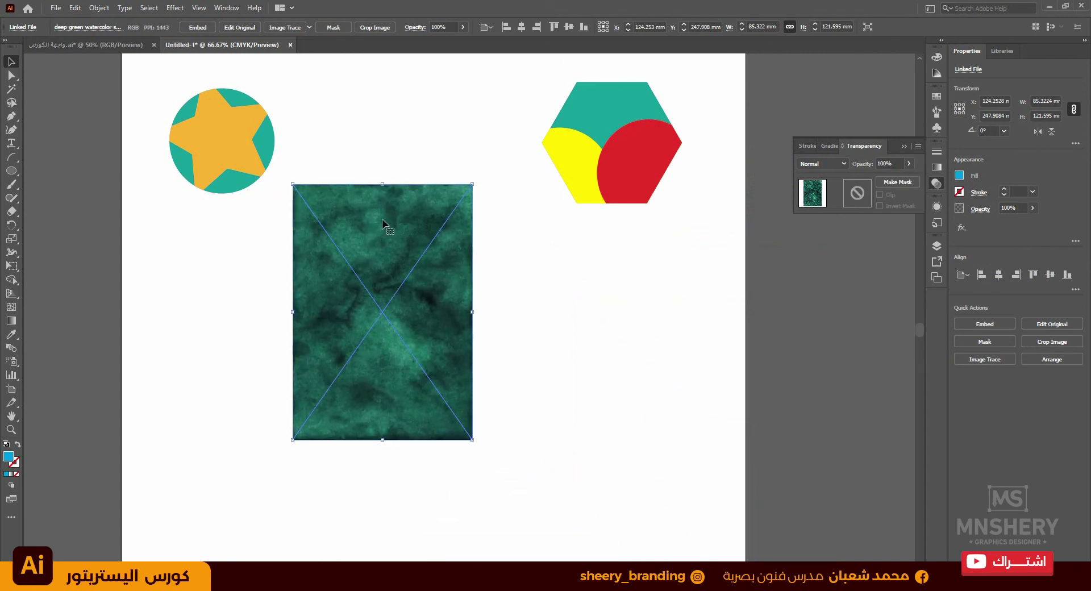
pyautogui.moveTo(390, 217); pyautogui.dragTo(523, 219)
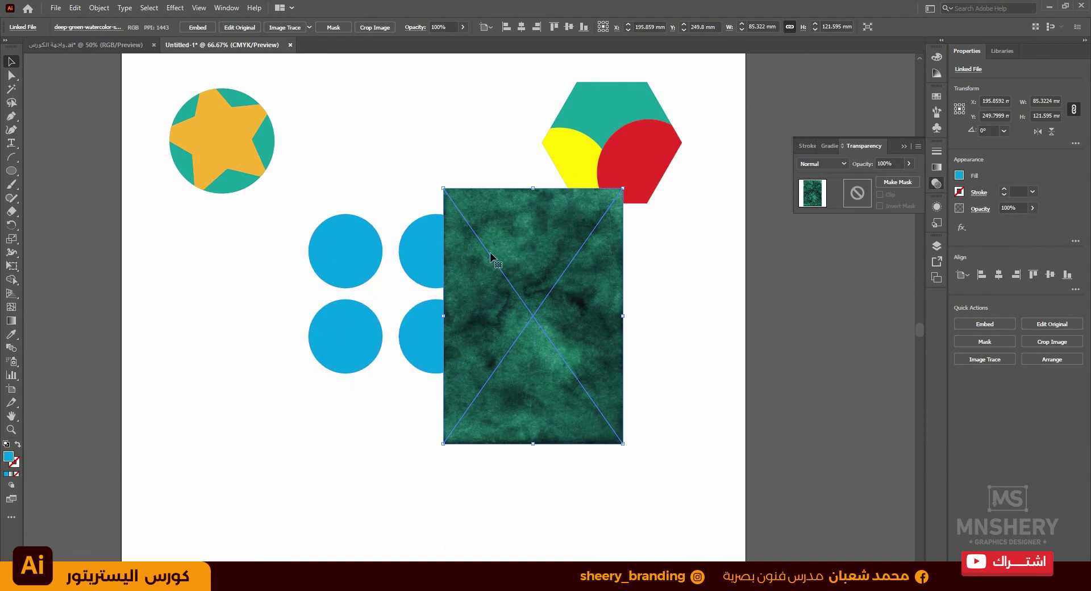
pyautogui.moveTo(490, 257); pyautogui.dragTo(351, 247)
# - Send the watercolor texture behind the four blue circles
pyautogui.rightClick(402, 206)
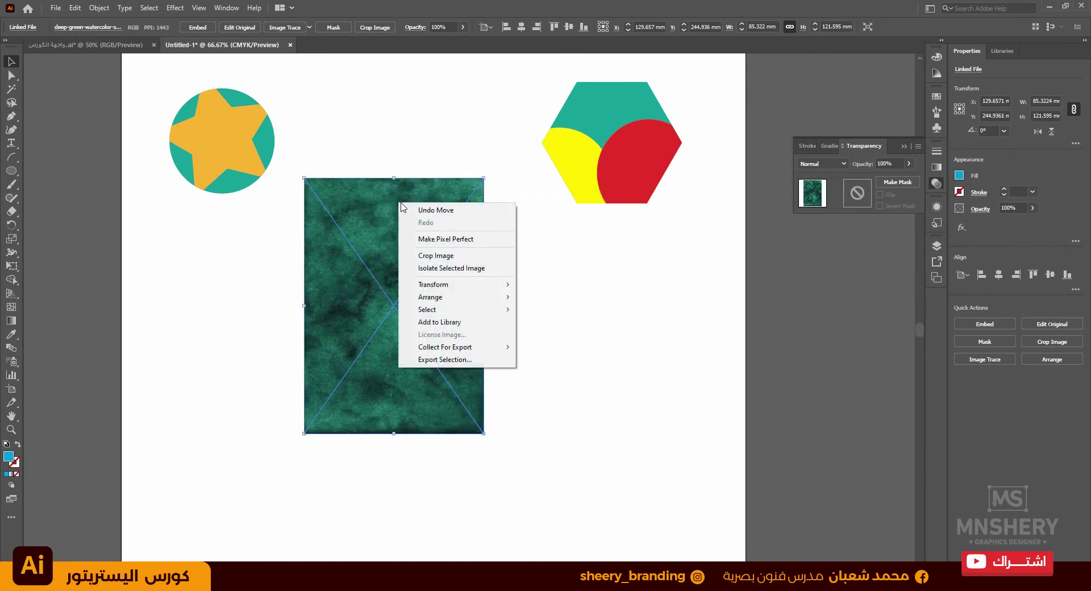
pyautogui.moveTo(456, 297)
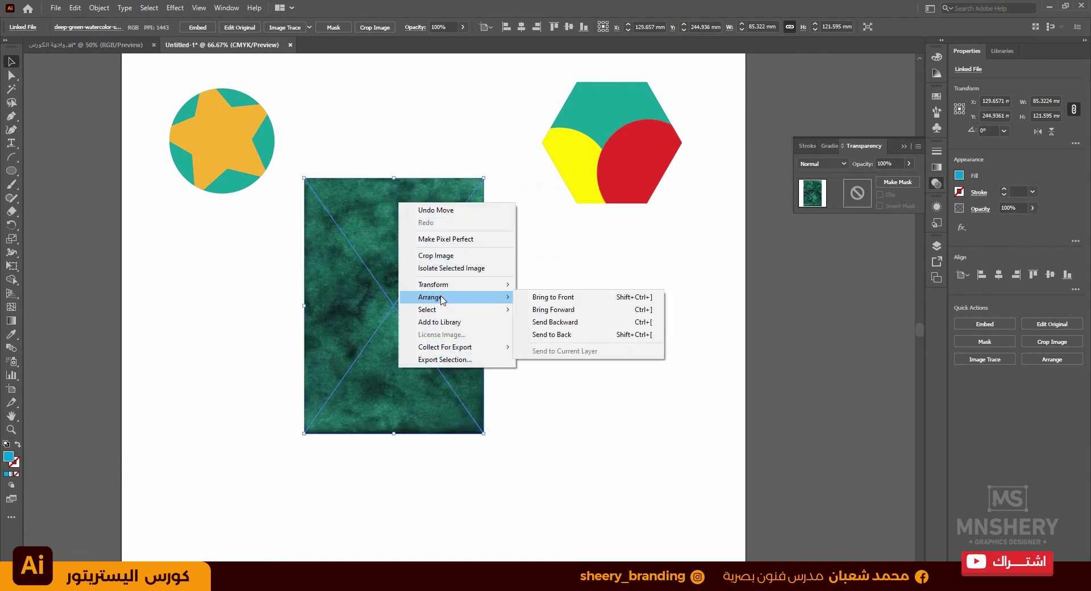
pyautogui.click(552, 335)
pyautogui.click(557, 336)
# - Try clipping the texture with the four separate circles, then undo the one-circle mask
pyautogui.click(441, 258)
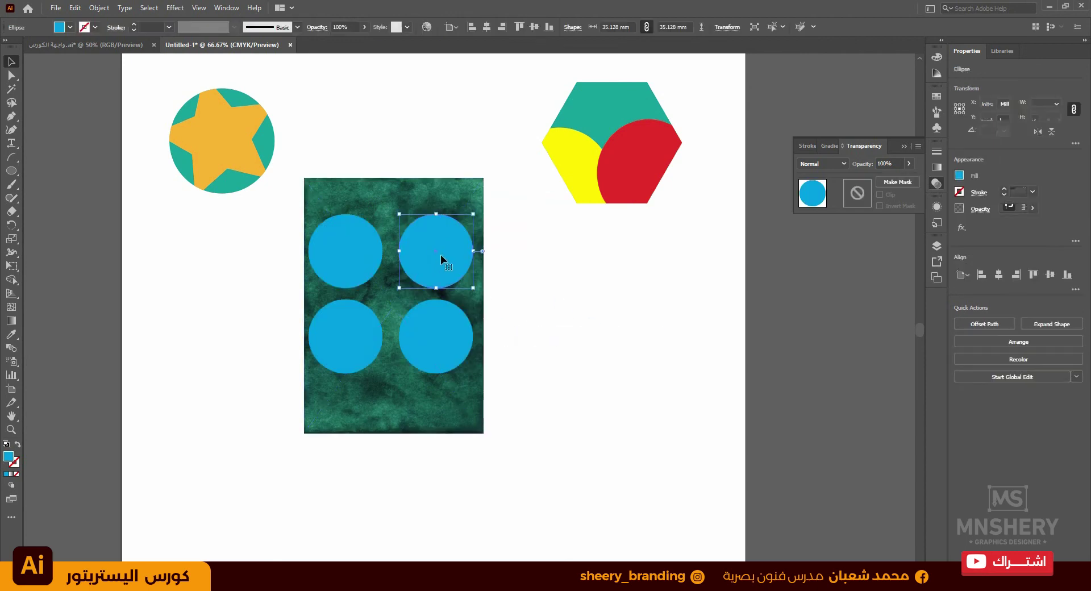
pyautogui.keyDown('shift'); pyautogui.click(347, 256); pyautogui.keyUp('shift')
pyautogui.keyDown('shift'); pyautogui.click(344, 333); pyautogui.keyUp('shift')
pyautogui.keyDown('shift'); pyautogui.click(441, 319); pyautogui.keyUp('shift')
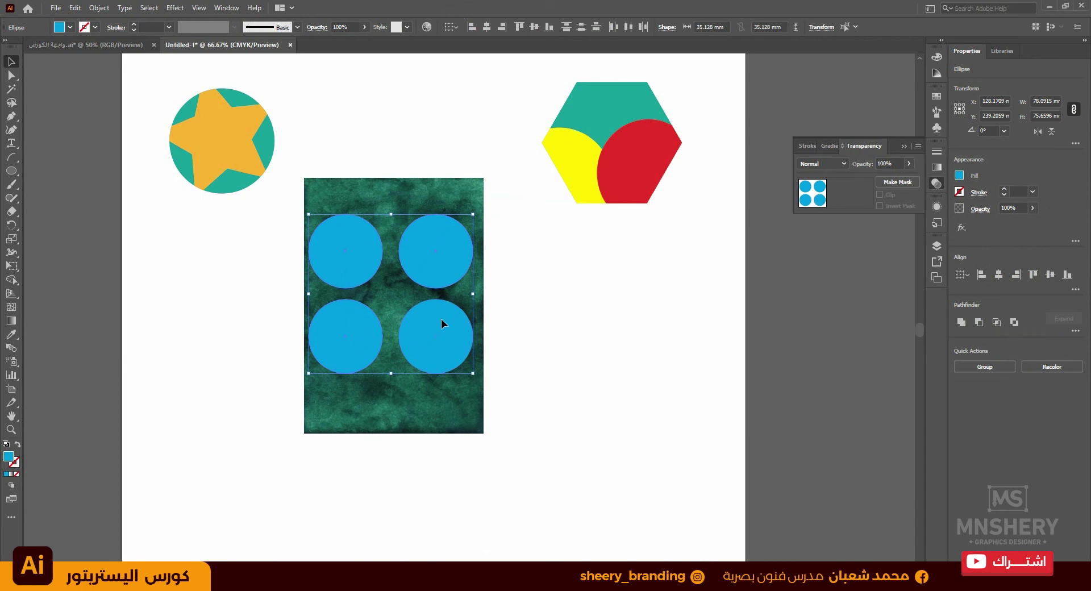
pyautogui.moveTo(433, 331); pyautogui.dragTo(433, 332)
pyautogui.keyDown('shift'); pyautogui.click(465, 188); pyautogui.keyUp('shift')
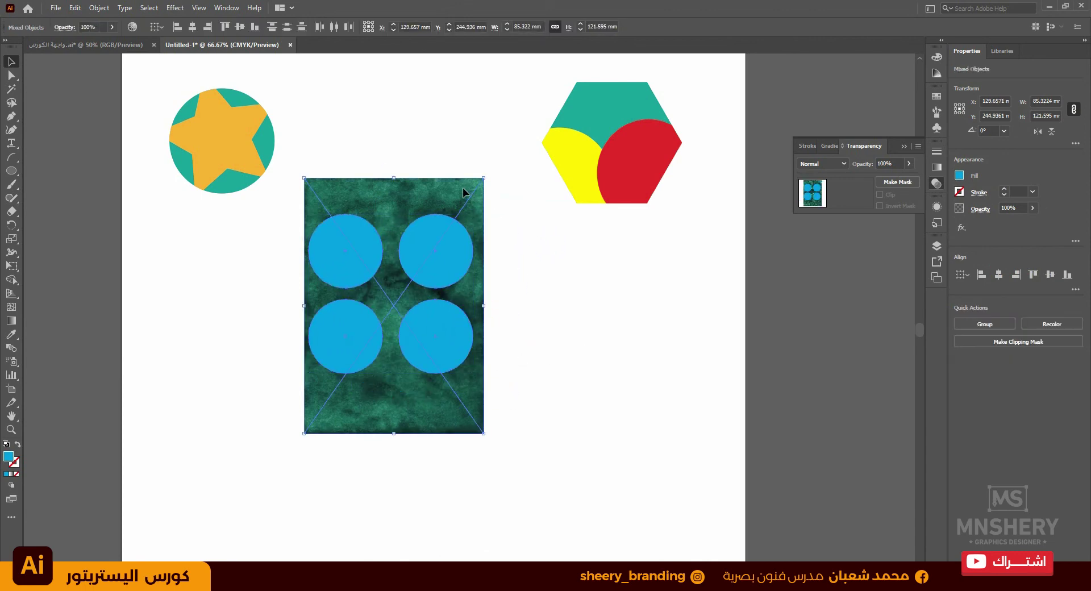
pyautogui.rightClick(457, 189)
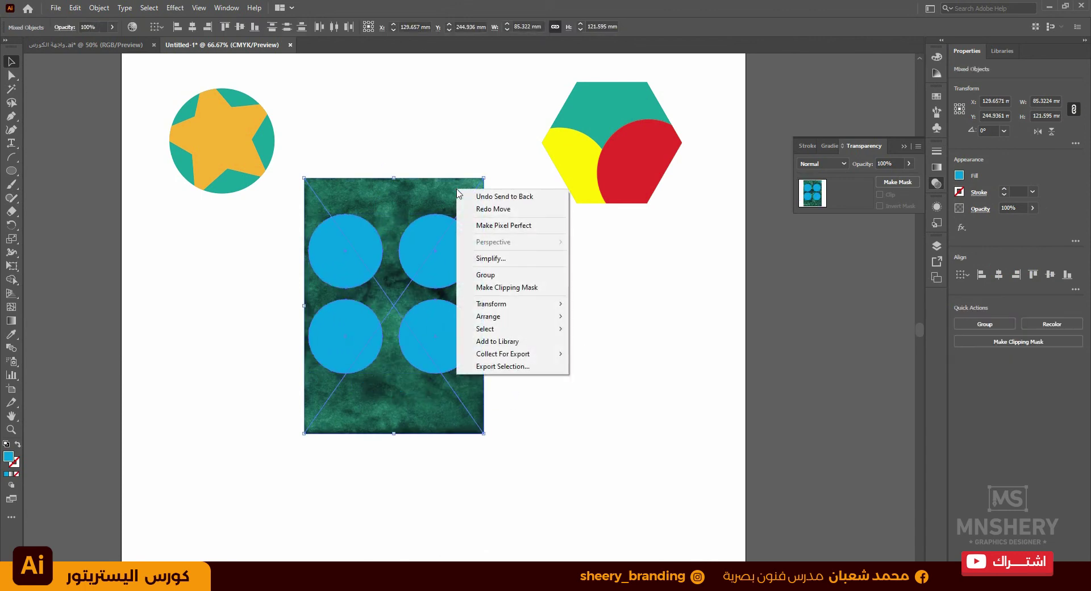
pyautogui.click(517, 287)
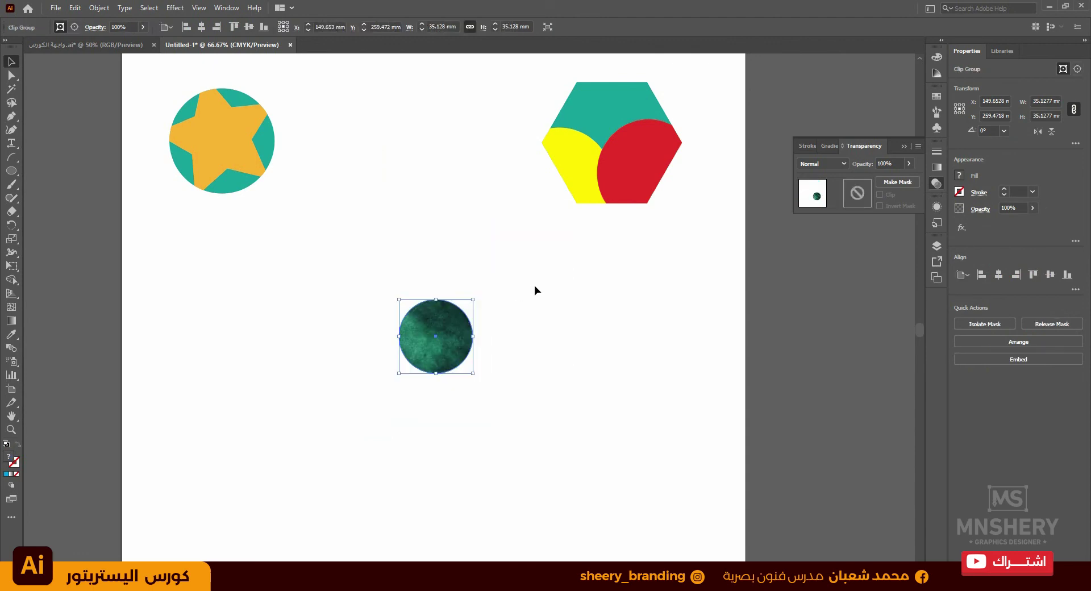
pyautogui.press('a')
pyautogui.hotkey('ctrl', 'z')
pyautogui.hotkey('ctrl', 'z')
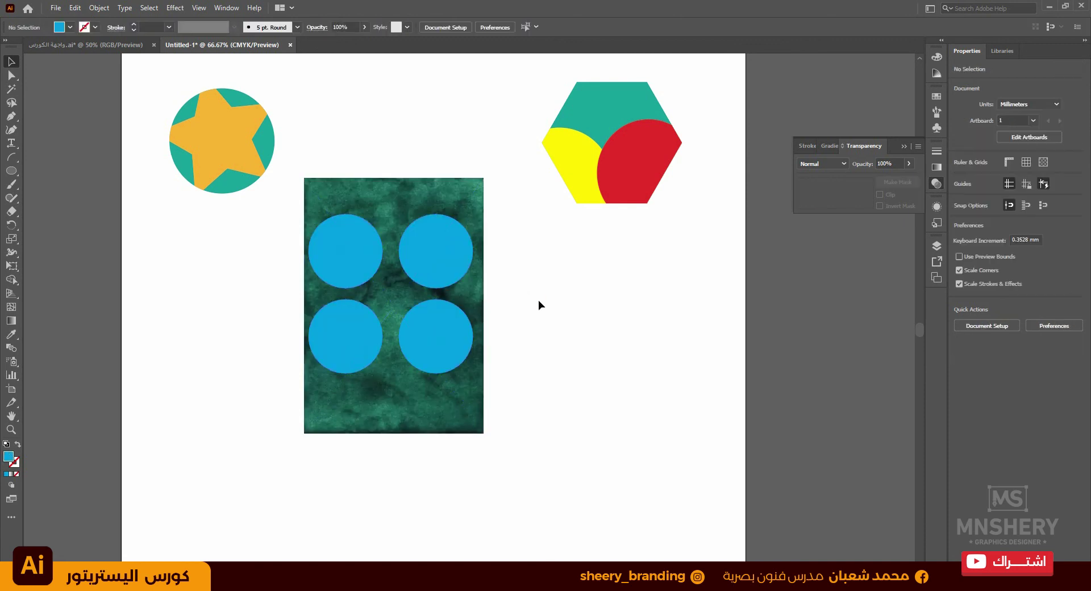
# - Unite the four blue circles into one shape with Pathfinder Unite
pyautogui.keyDown('shift'); pyautogui.click(359, 251); pyautogui.keyUp('shift')
pyautogui.keyDown('shift'); pyautogui.click(347, 311); pyautogui.keyUp('shift')
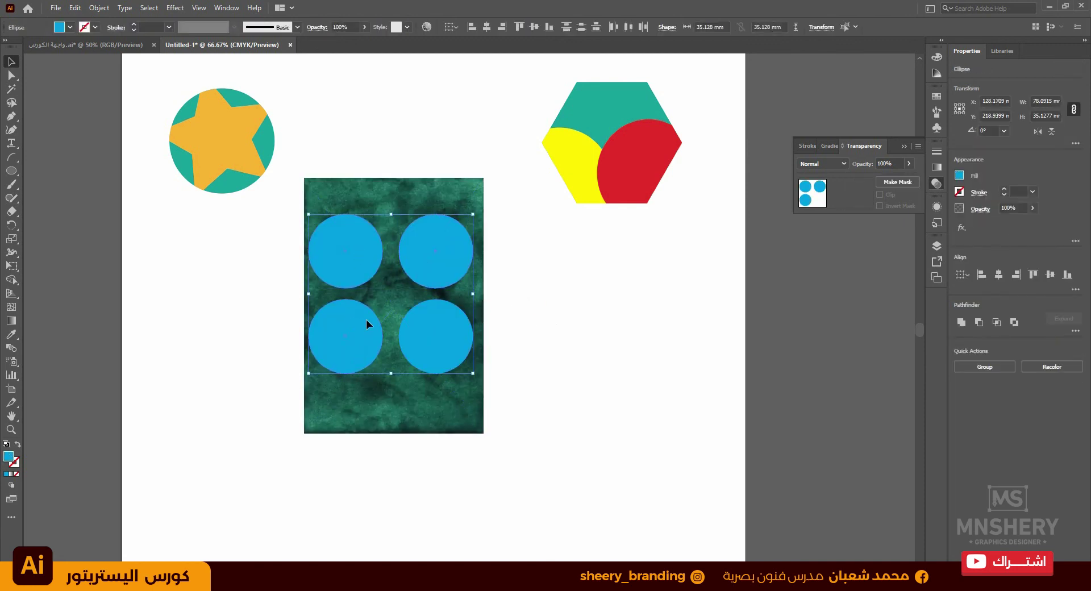
pyautogui.keyDown('shift'); pyautogui.click(442, 325); pyautogui.keyUp('shift')
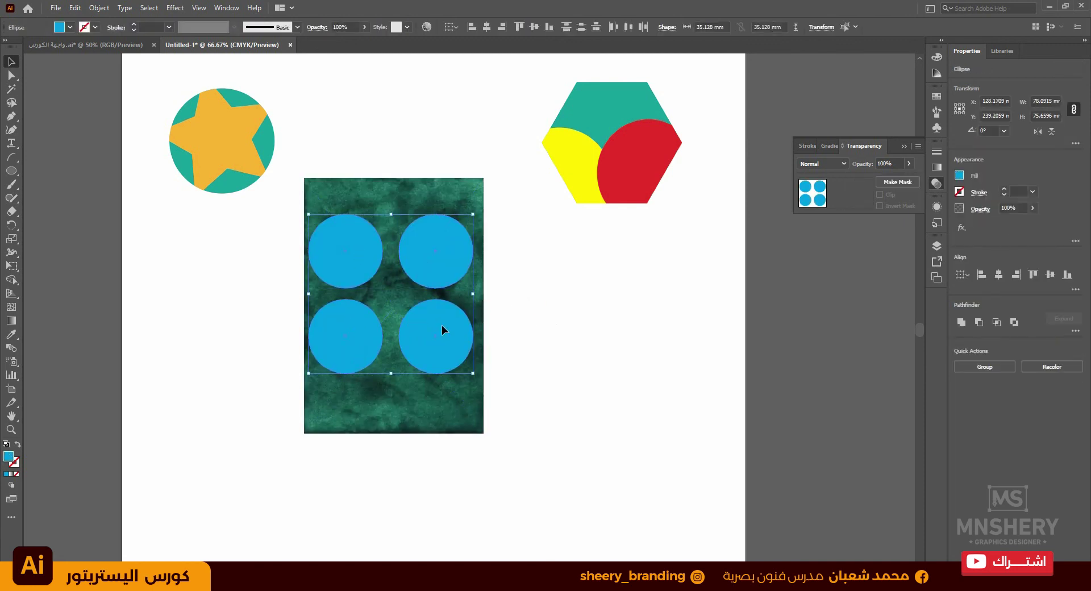
pyautogui.click(961, 322)
pyautogui.click(566, 328)
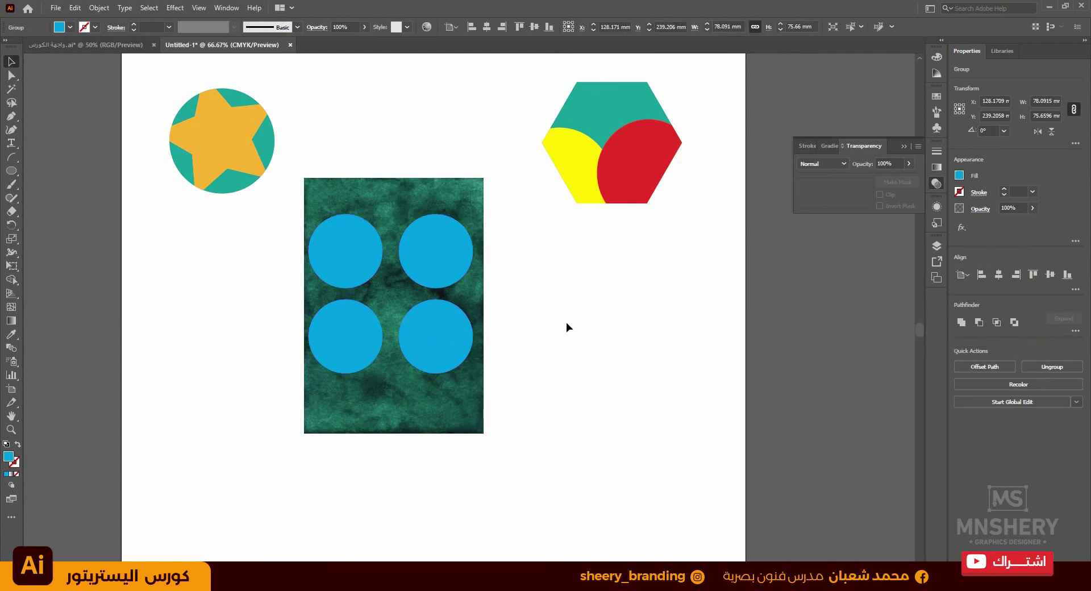
# - Retry the clipping mask with the united circles and texture, then undo the failed result
pyautogui.click(464, 274)
pyautogui.keyDown('shift'); pyautogui.click(456, 193); pyautogui.keyUp('shift')
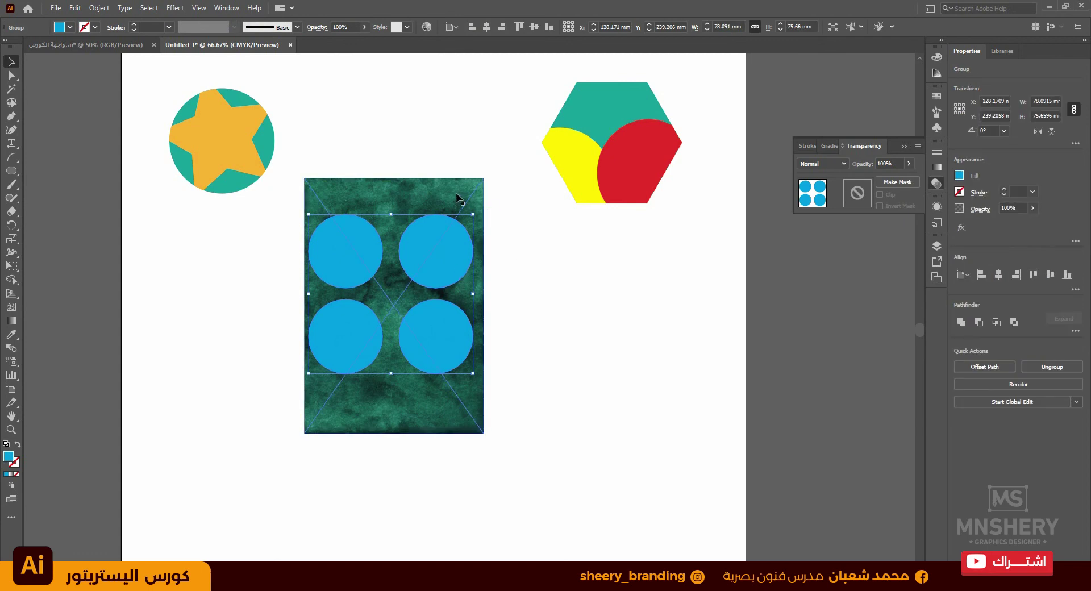
pyautogui.click(550, 252)
pyautogui.click(425, 254)
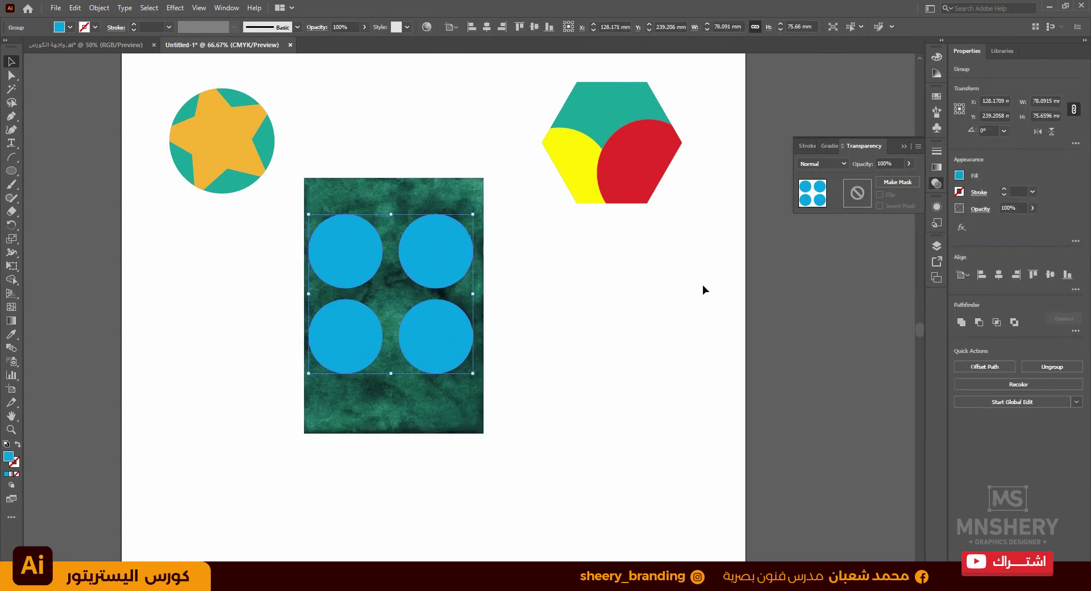
pyautogui.keyDown('shift'); pyautogui.click(438, 191); pyautogui.keyUp('shift')
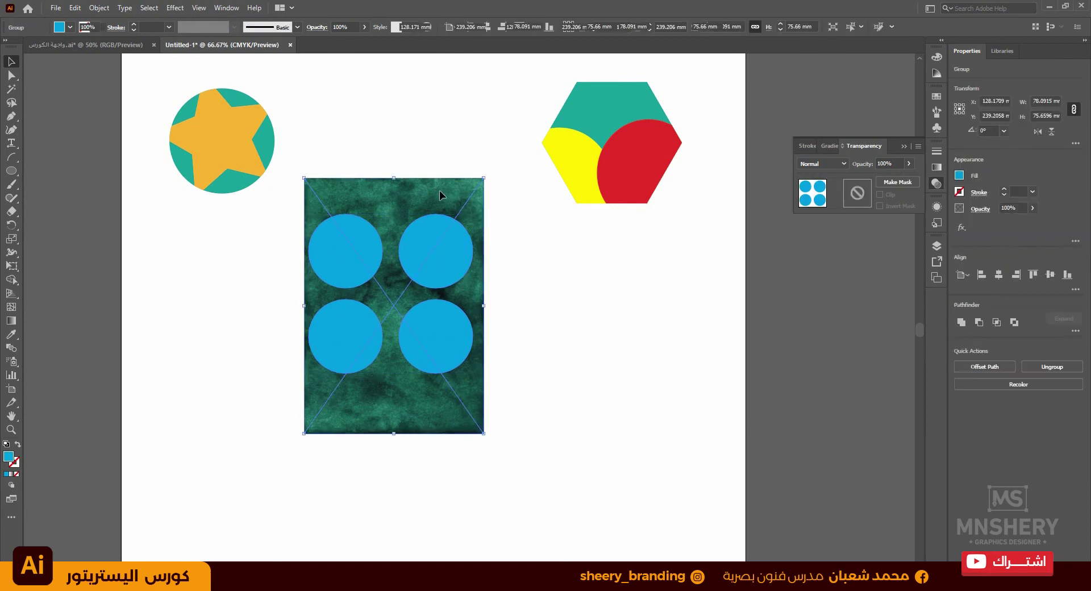
pyautogui.rightClick(440, 194)
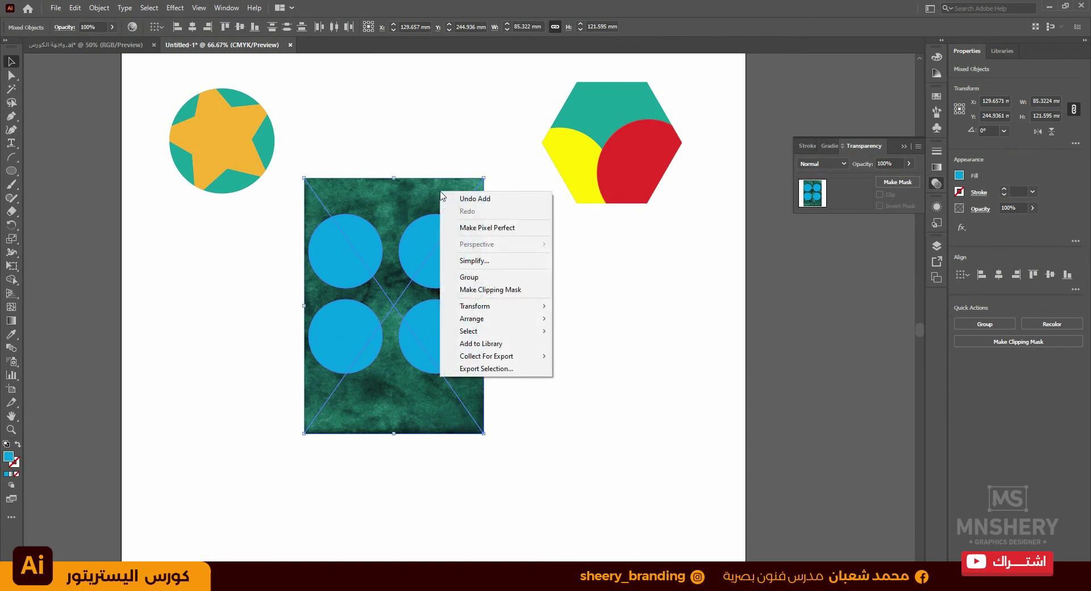
pyautogui.click(490, 291)
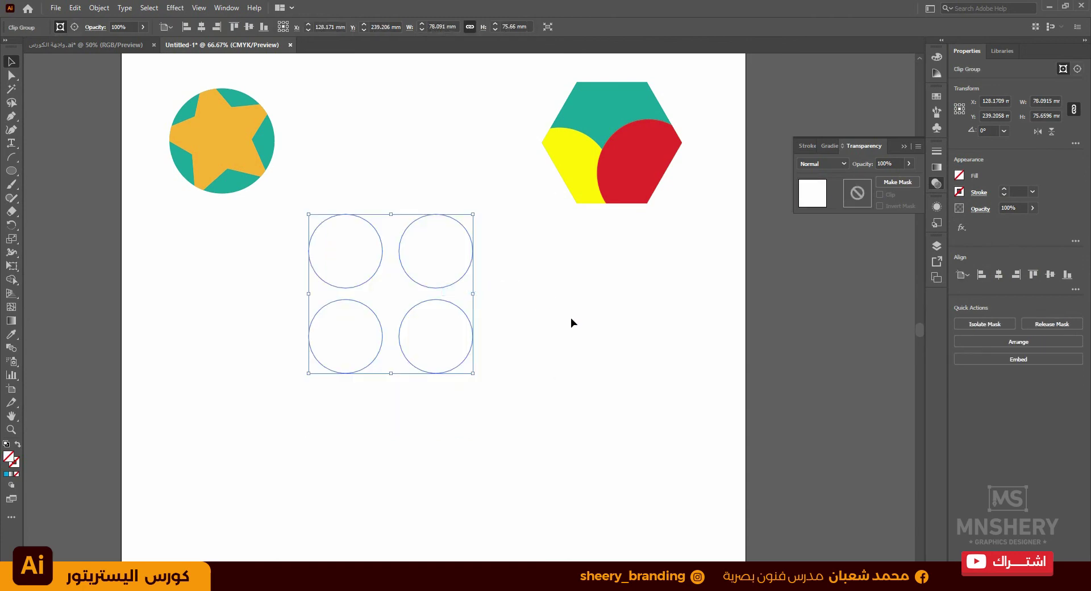
pyautogui.hotkey('ctrl', 'z')
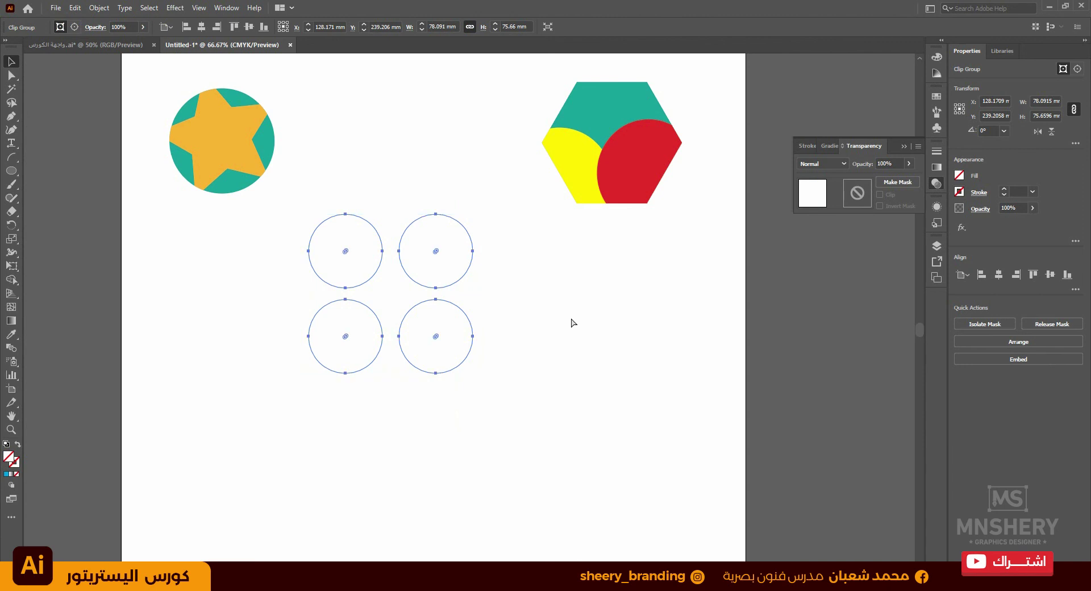
pyautogui.click(571, 318)
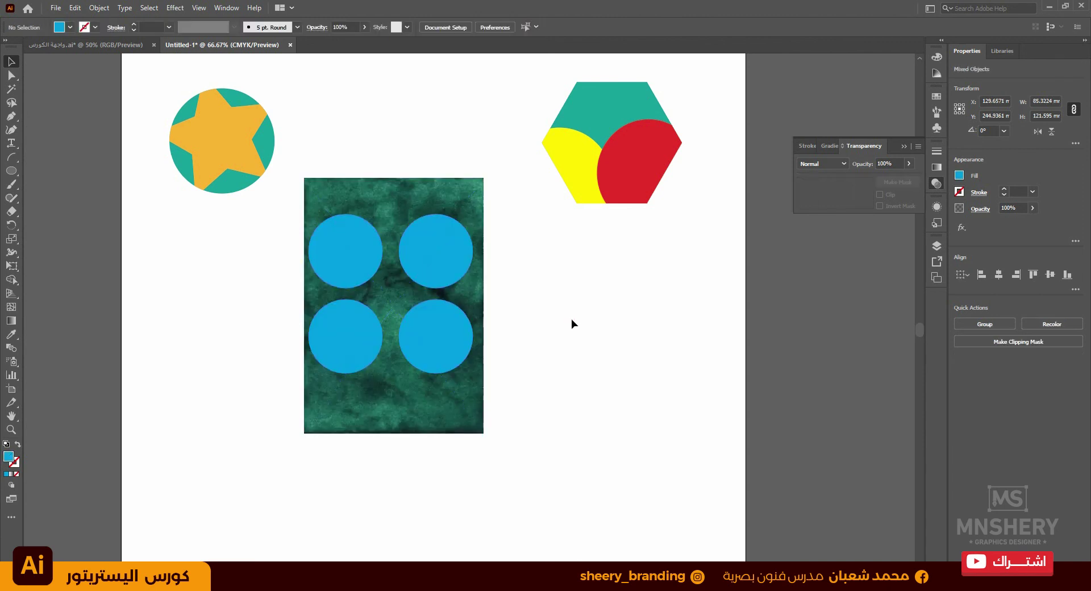
pyautogui.click(416, 267)
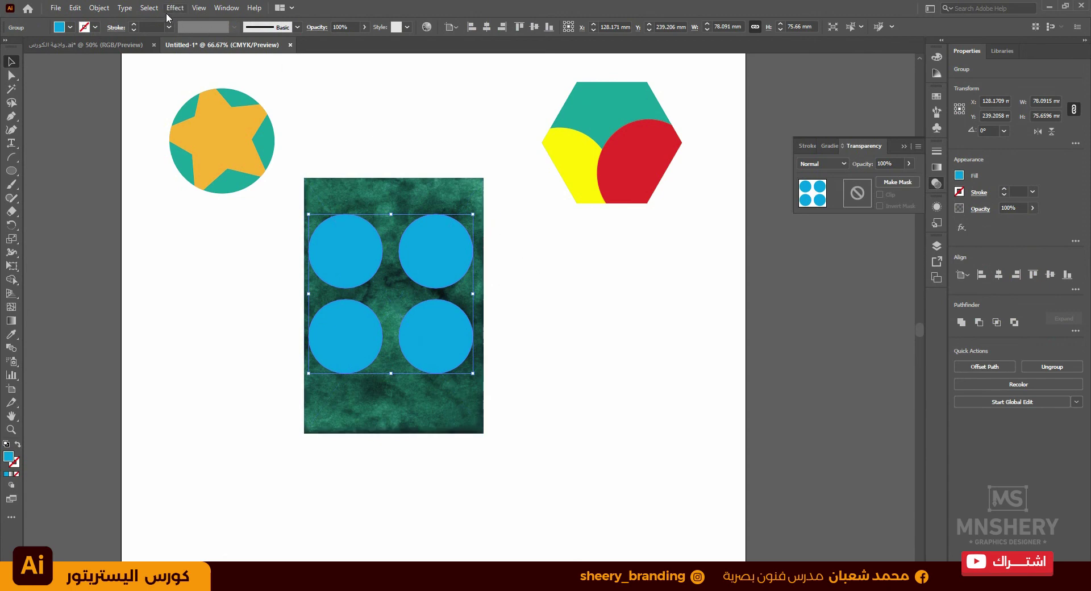
# - Convert the four-circle group into one compound path with Object > Compound Path > Make
pyautogui.click(99, 8)
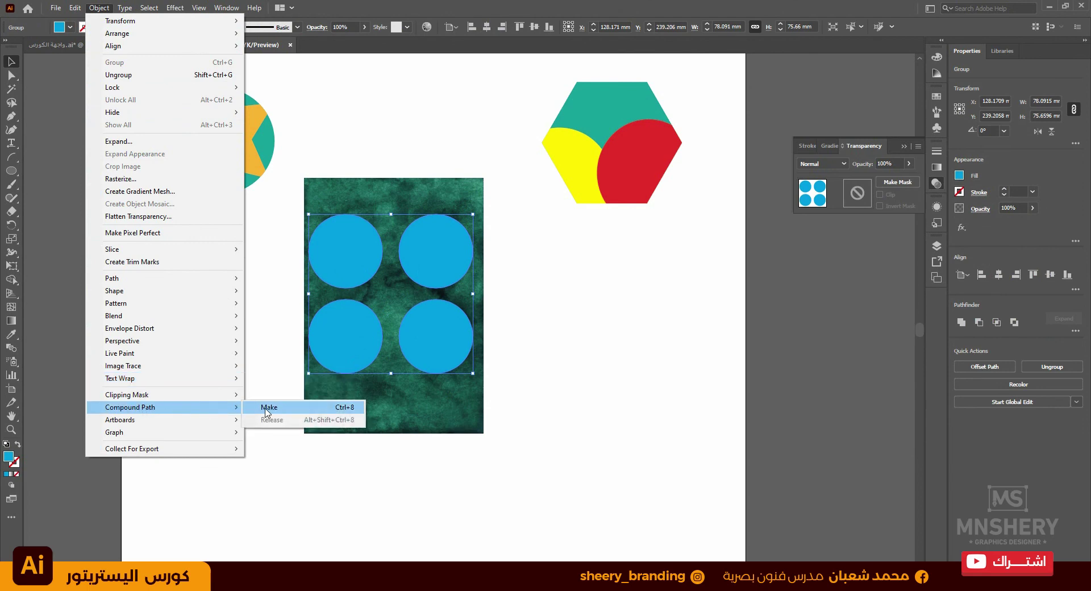
pyautogui.moveTo(162, 407)
pyautogui.click(272, 409)
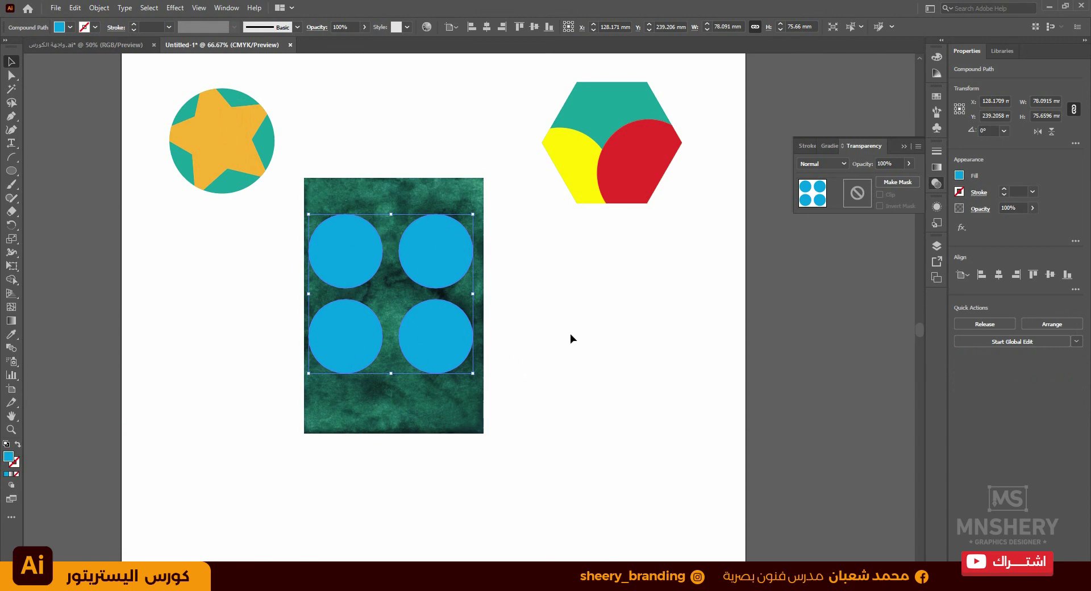
pyautogui.click(550, 310)
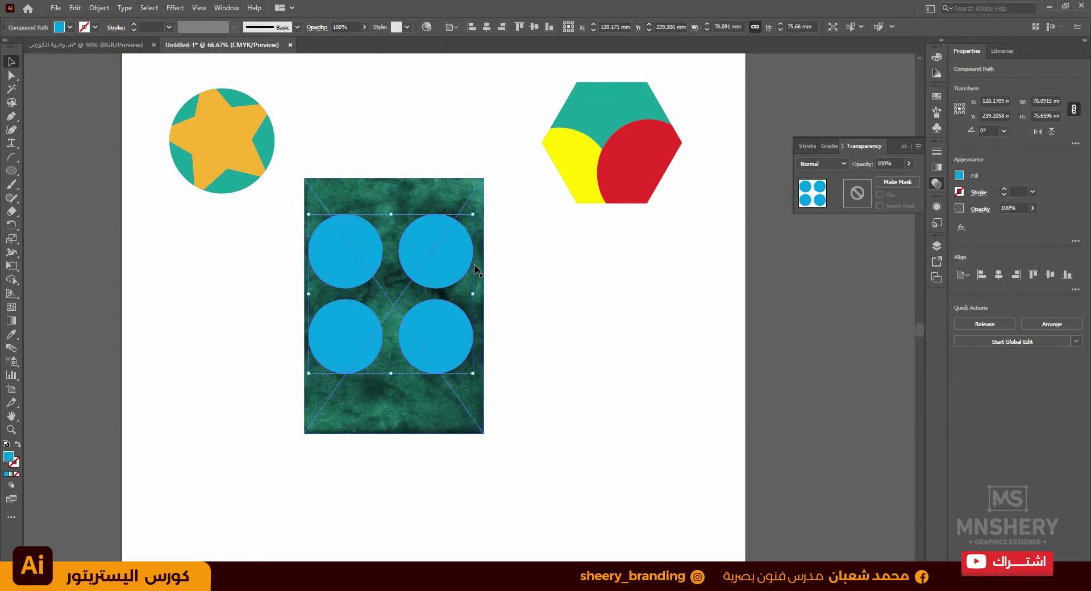
# - Clip the watercolor texture with the compound-path circles using Make Clipping Mask
pyautogui.keyDown('shift'); pyautogui.click(443, 188); pyautogui.keyUp('shift')
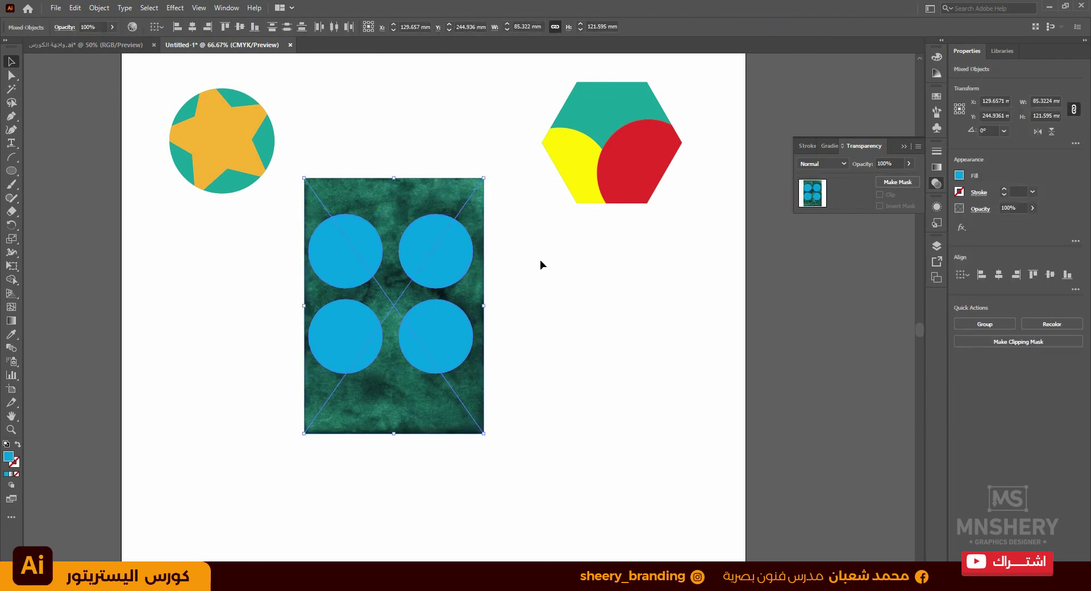
pyautogui.rightClick(435, 245)
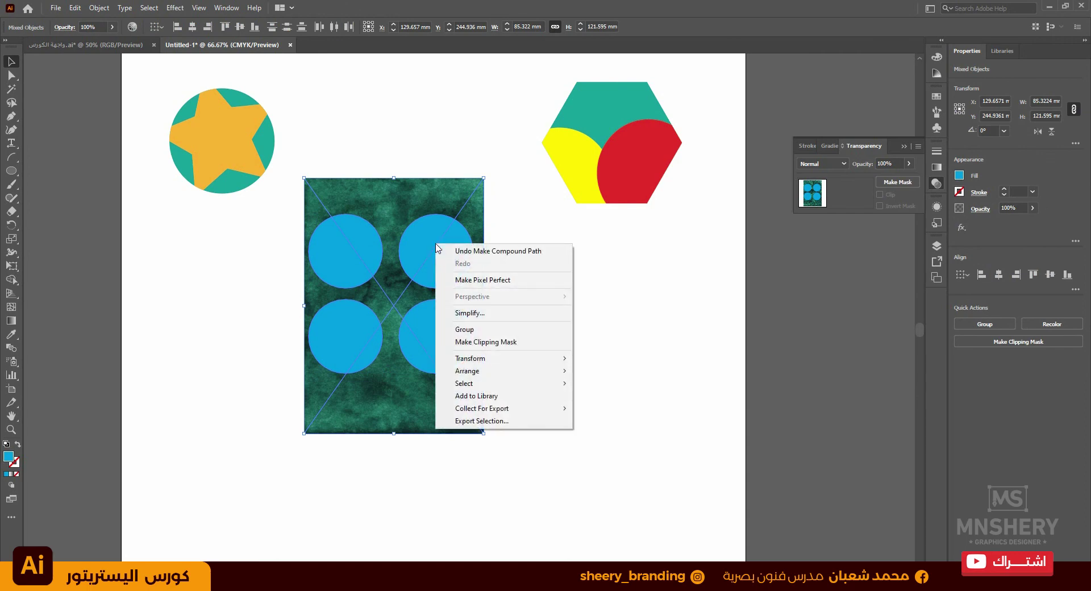
pyautogui.click(477, 341)
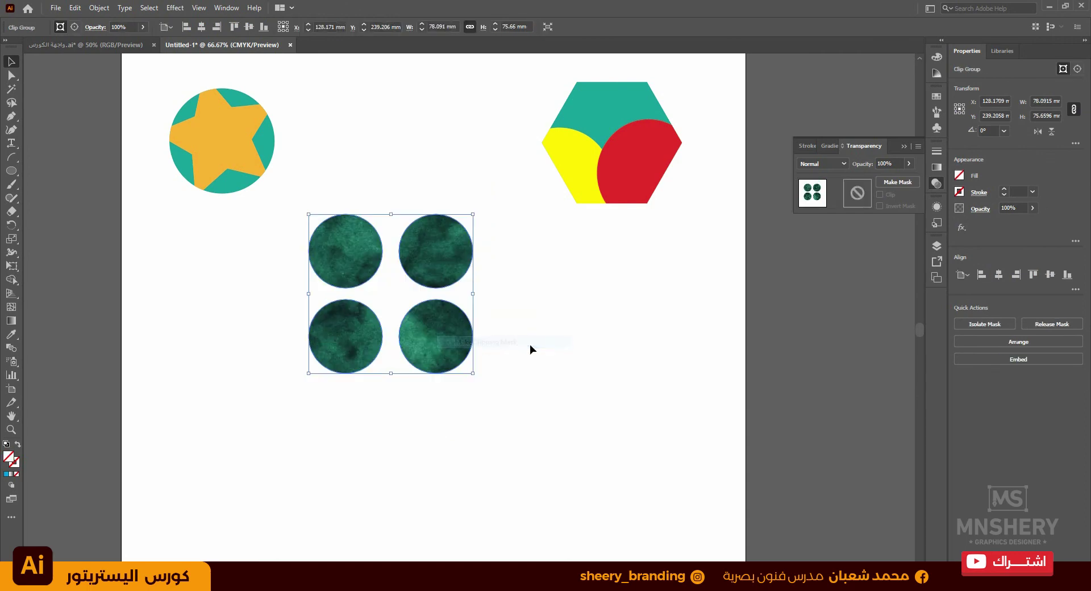
pyautogui.click(541, 333)
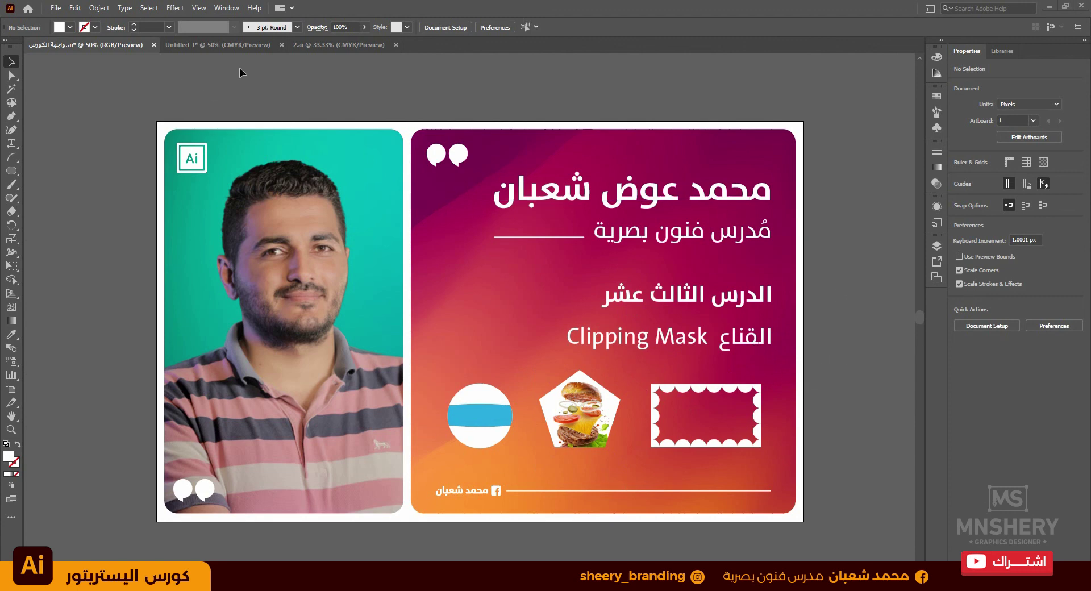
pyautogui.click(223, 43)
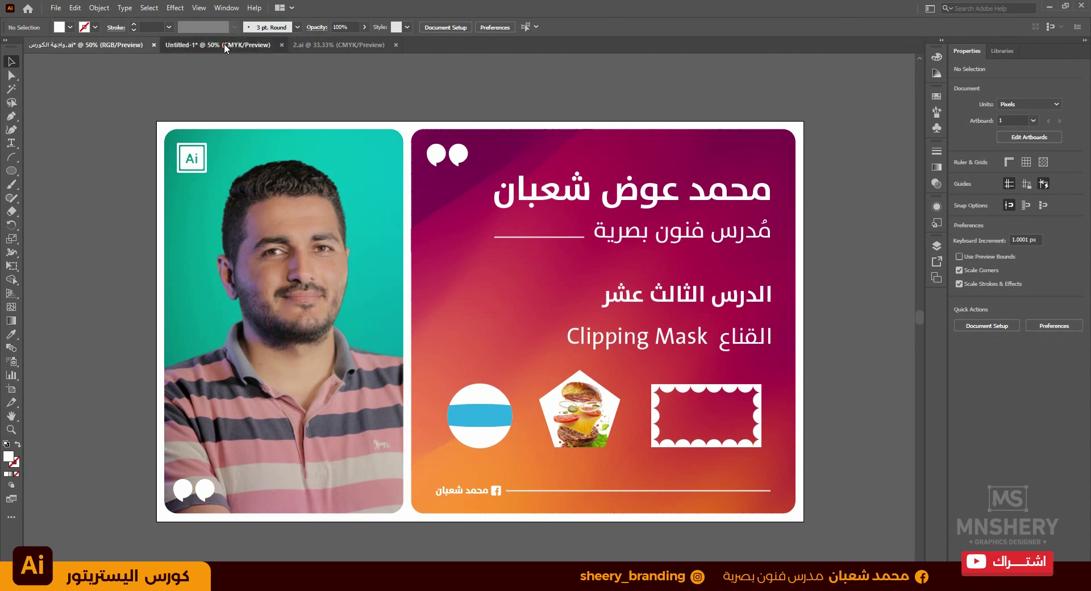